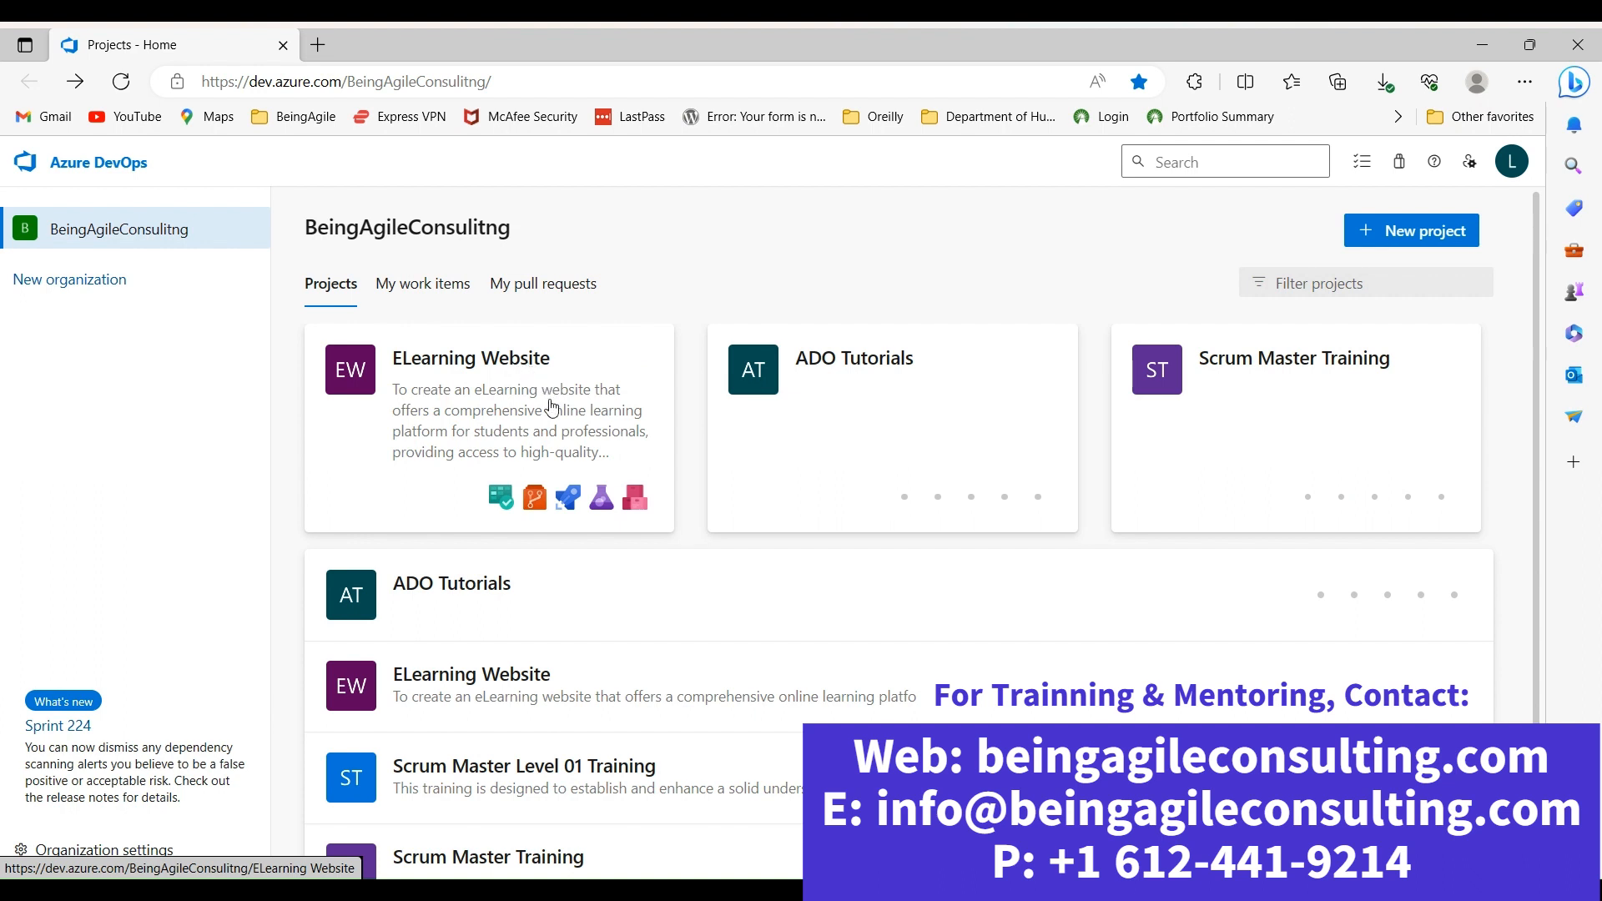
# - Open the ELearning Website project and go to its Delivery Plans
pyautogui.scroll(-1, 546, 413)
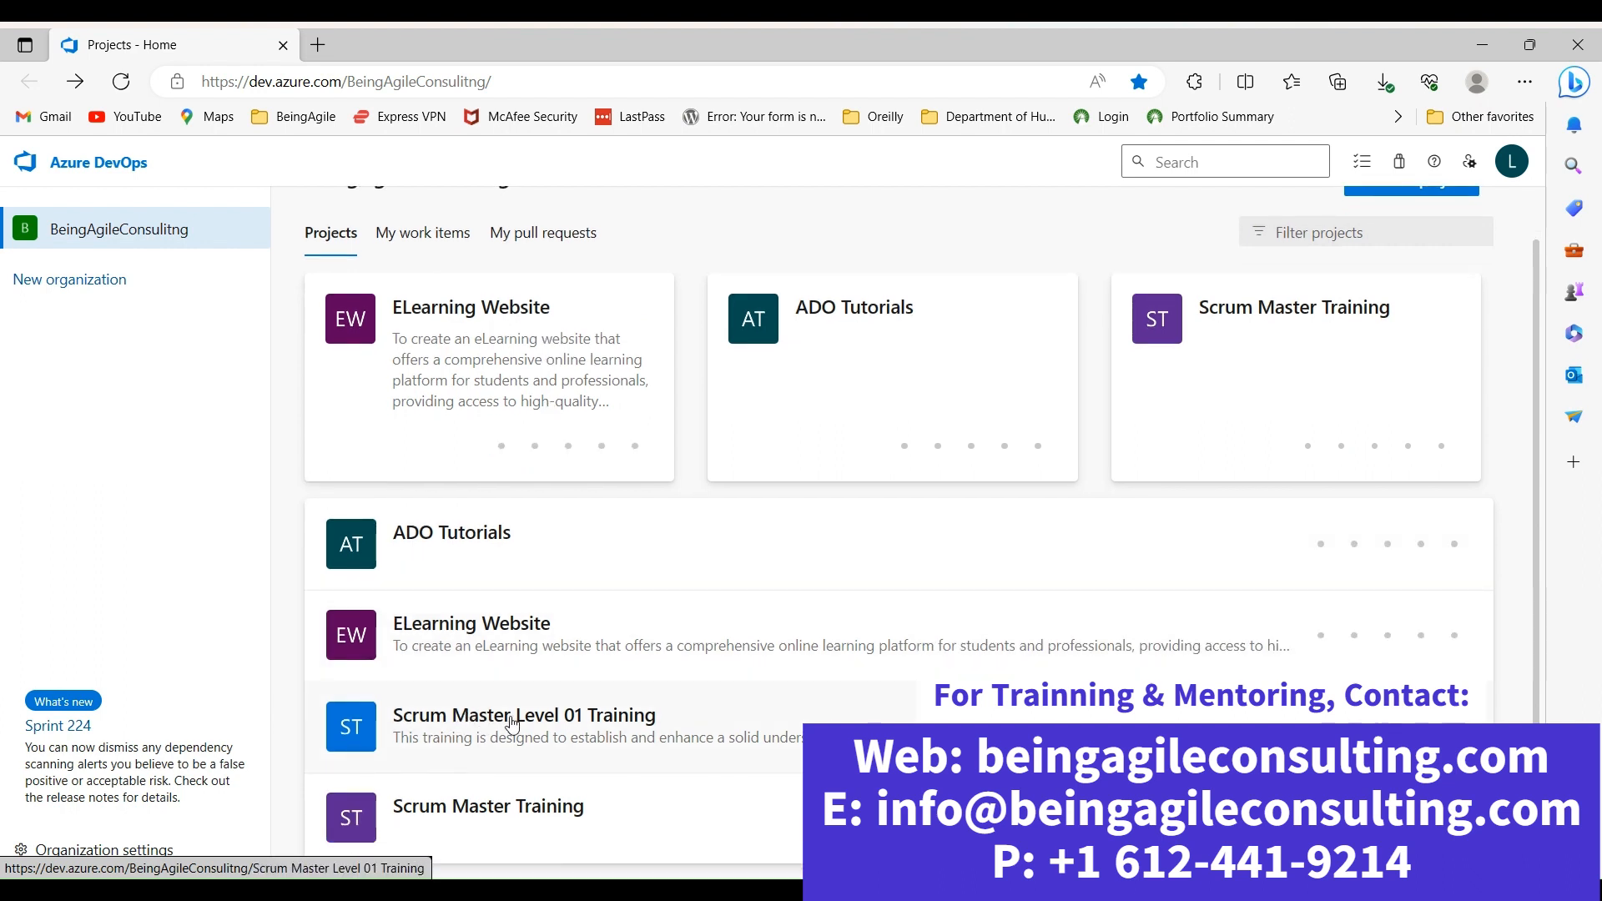
pyautogui.scroll(1, 655, 652)
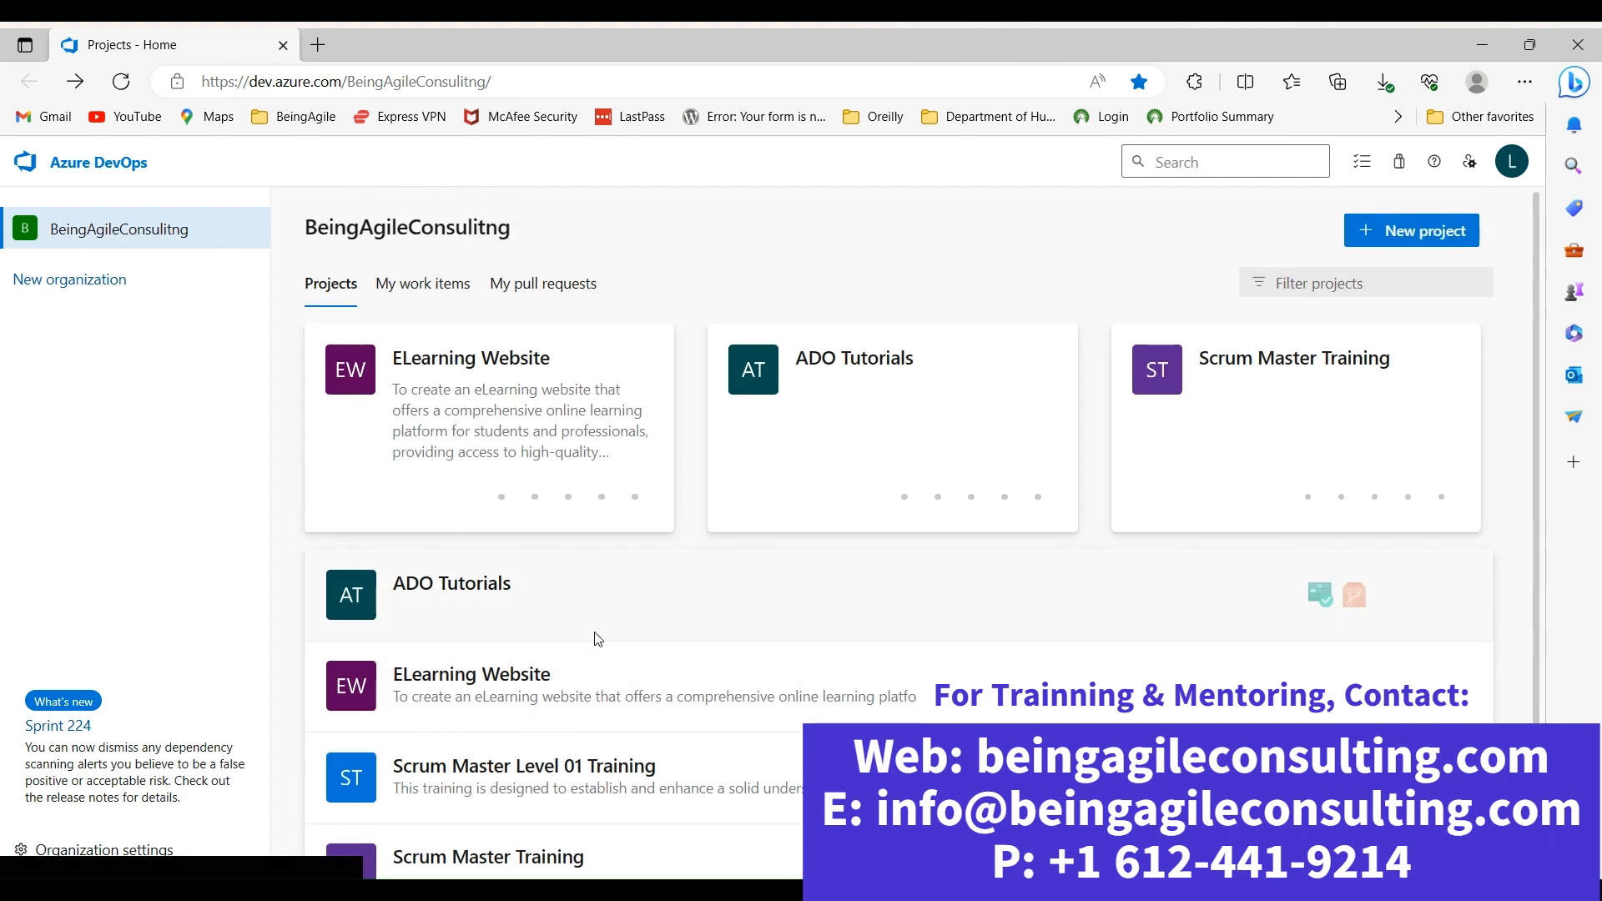
pyautogui.click(453, 360)
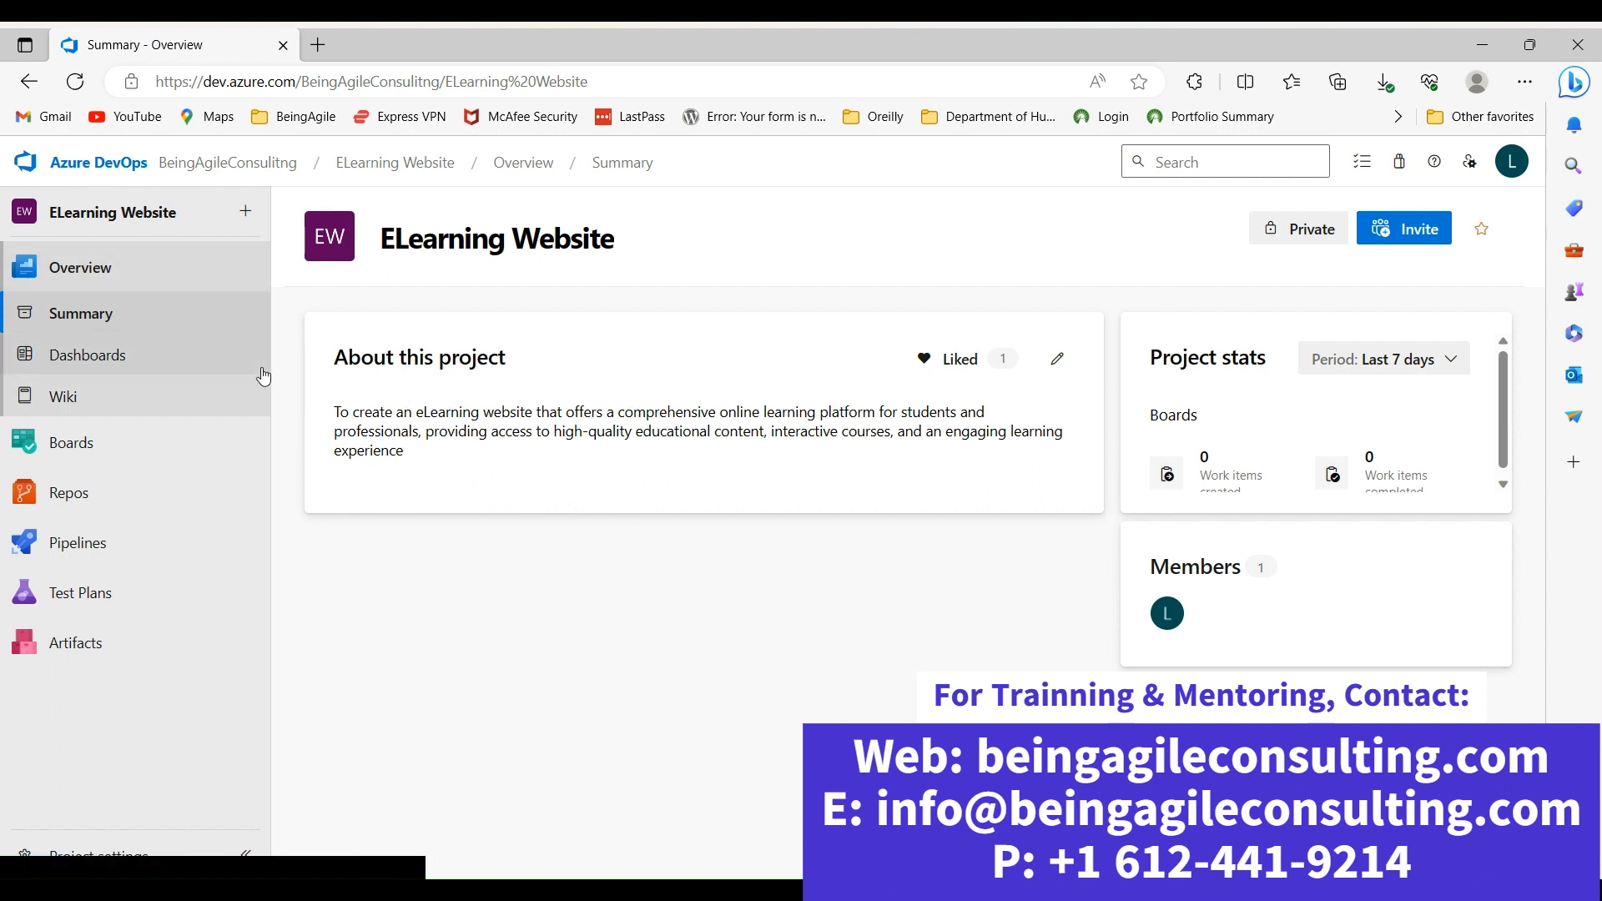
pyautogui.moveTo(147, 451)
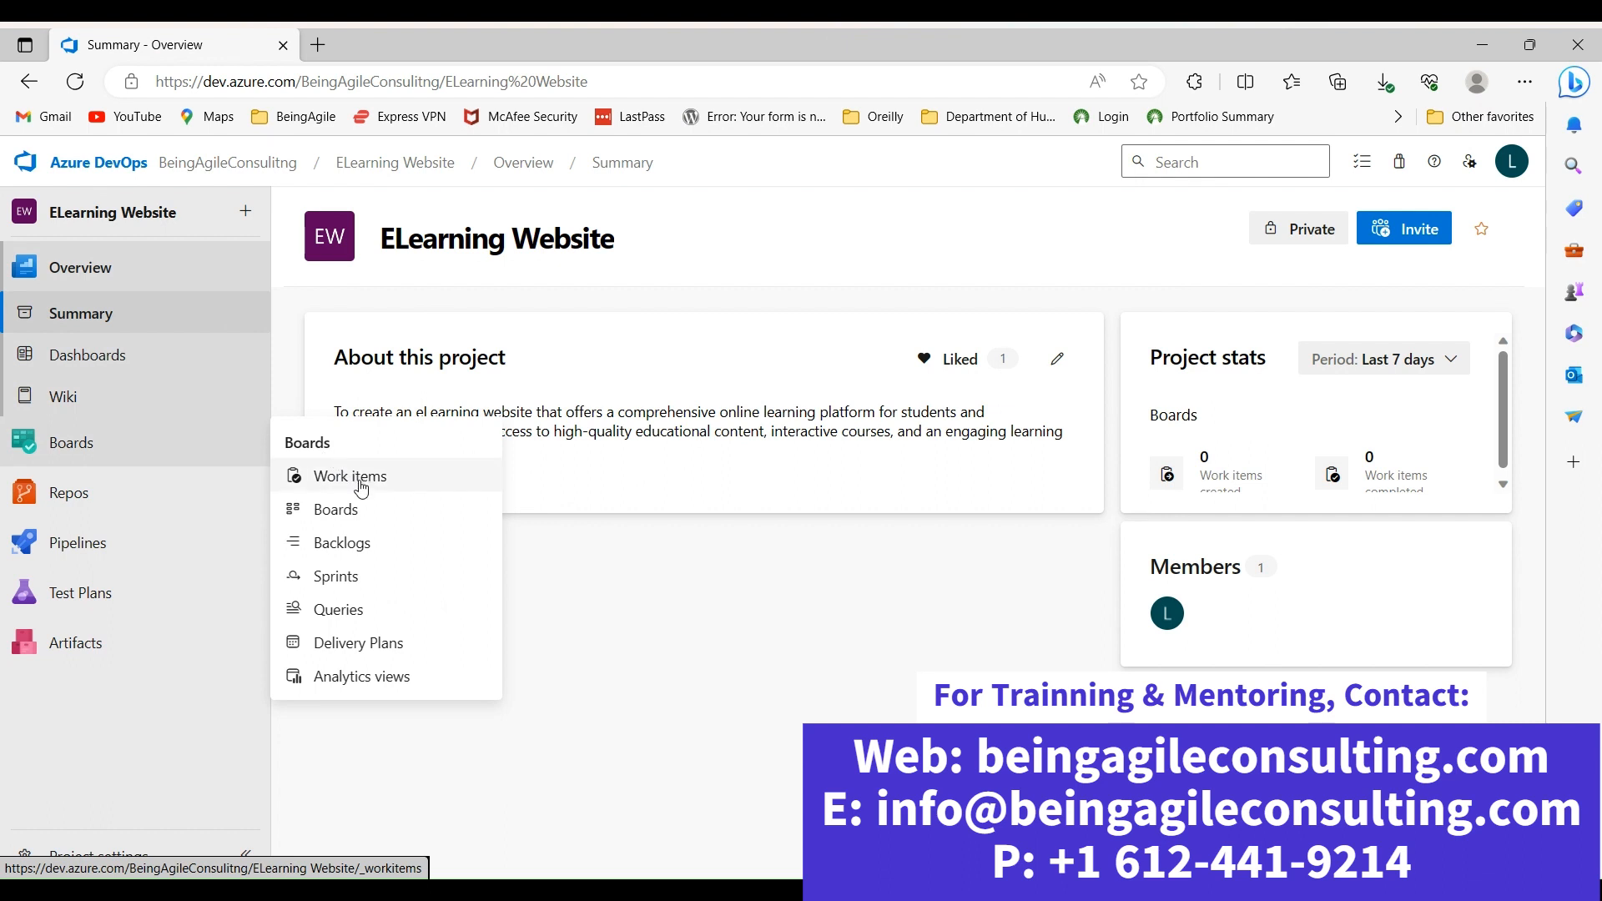
pyautogui.click(353, 648)
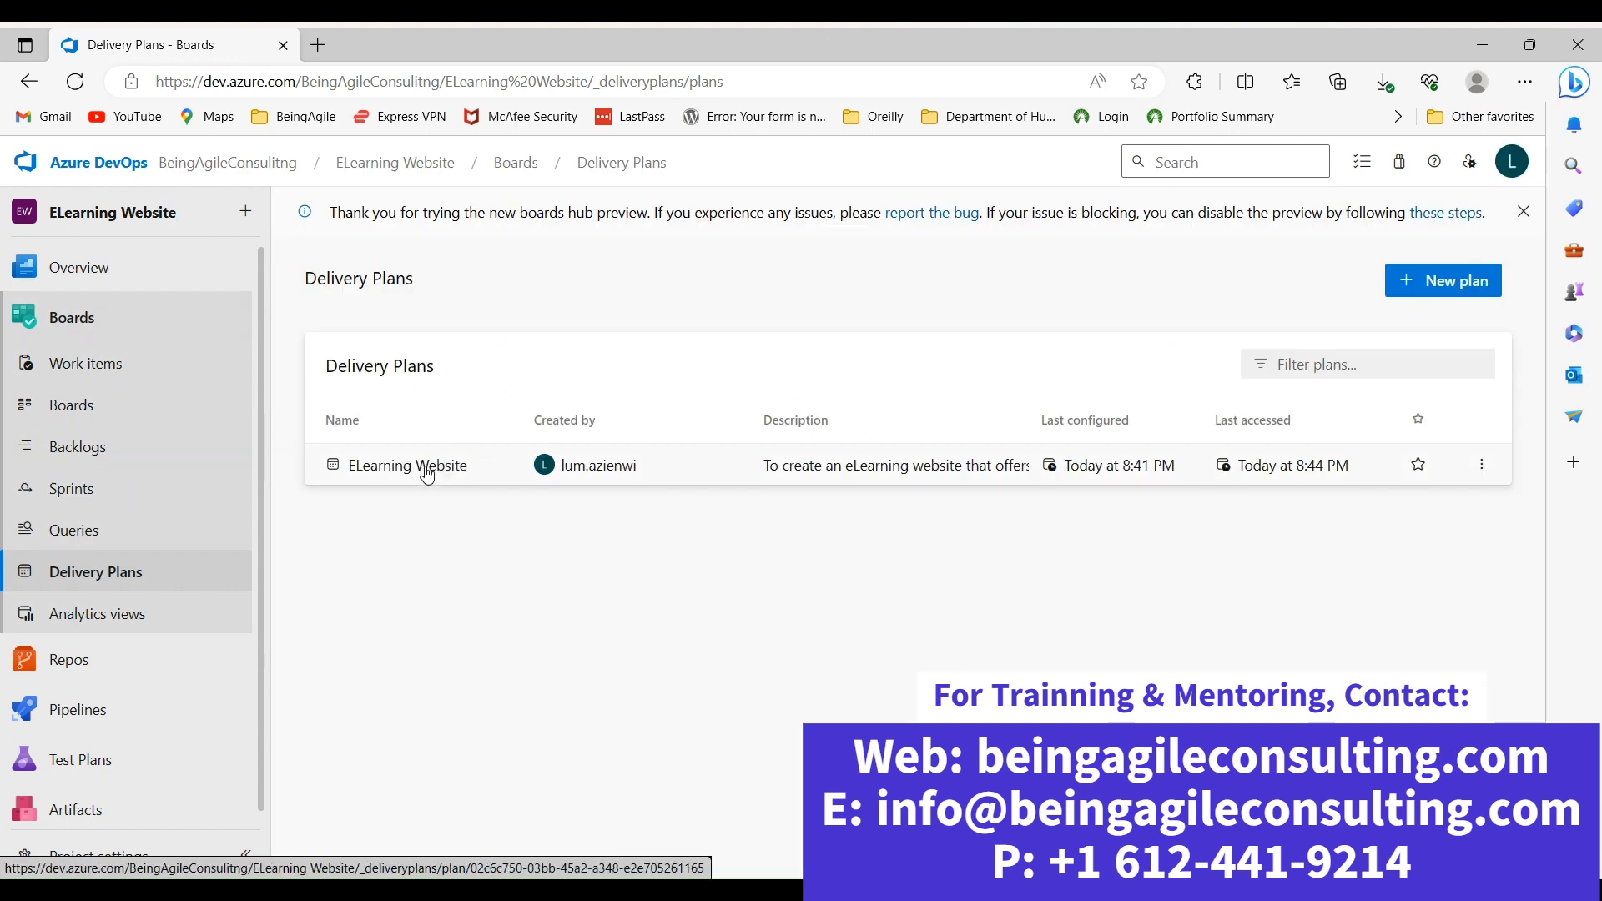
# - Delete the existing ELearning Website delivery plan
pyautogui.click(1484, 466)
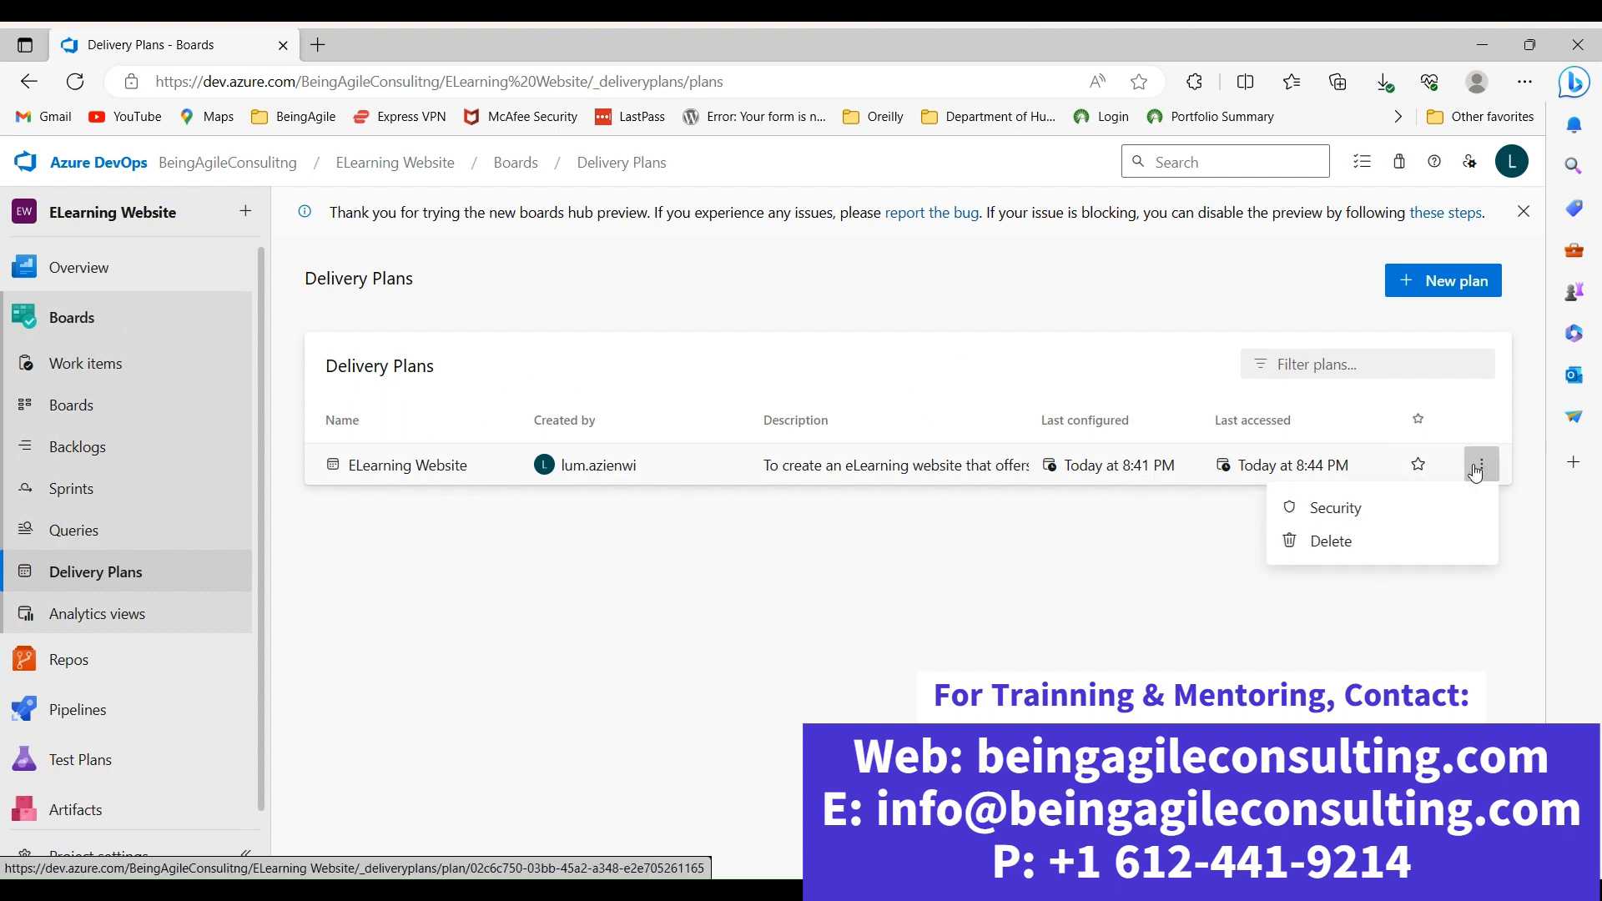
pyautogui.click(1320, 544)
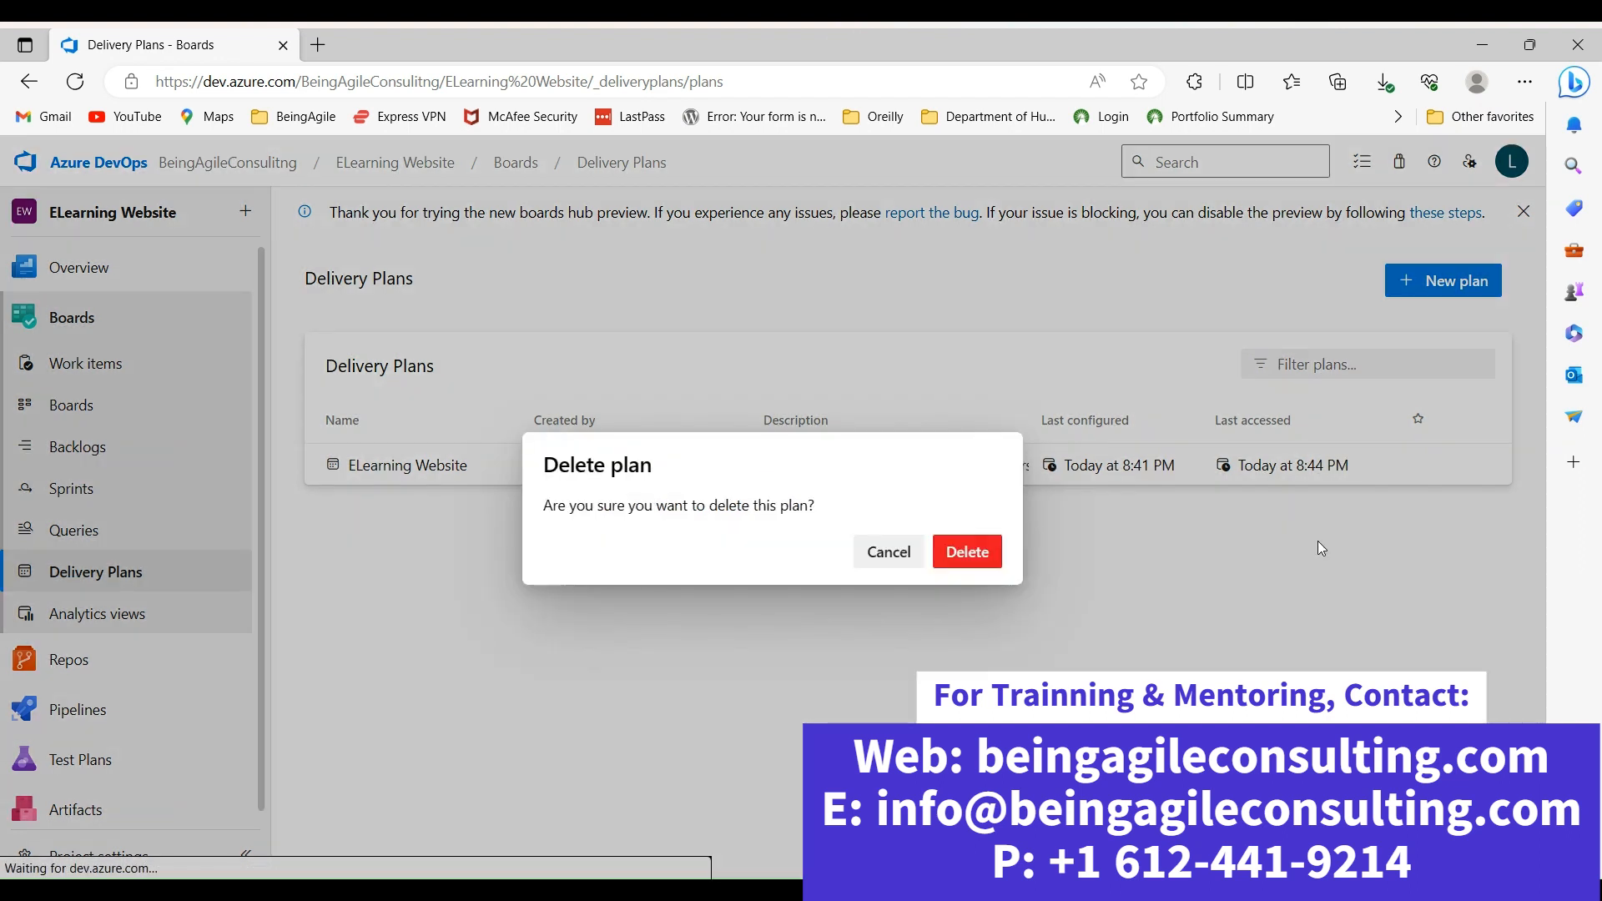
pyautogui.click(965, 551)
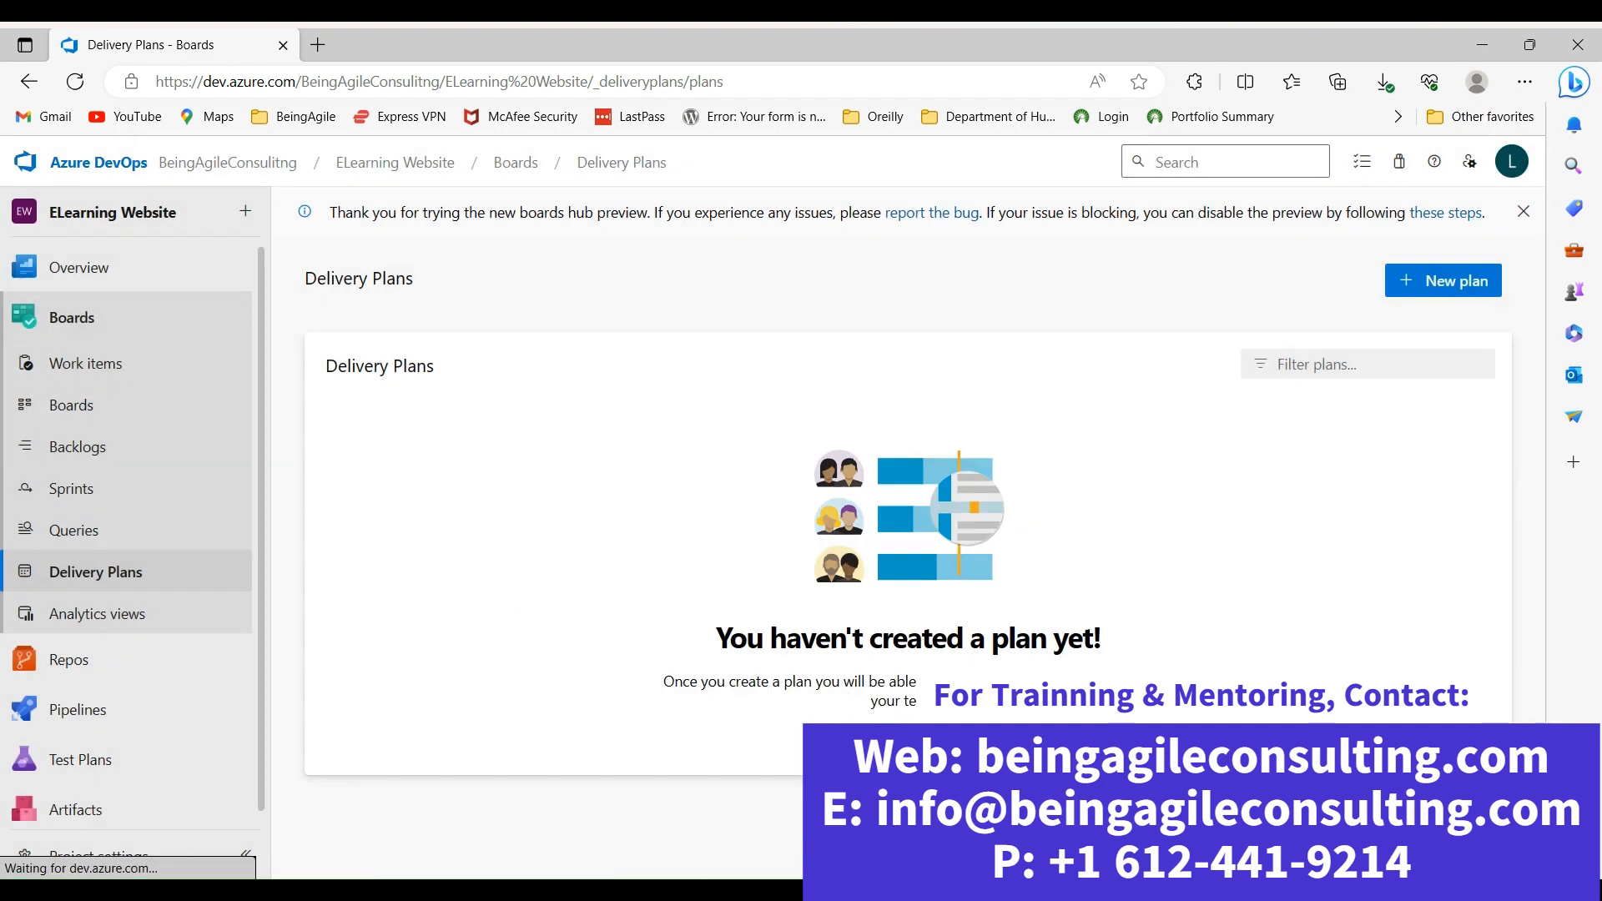
# - Start a new delivery plan named "Elearning Website" with a description about creating an eLearning website offering a comprehensive online learning platform for students and professionals
pyautogui.click(908, 742)
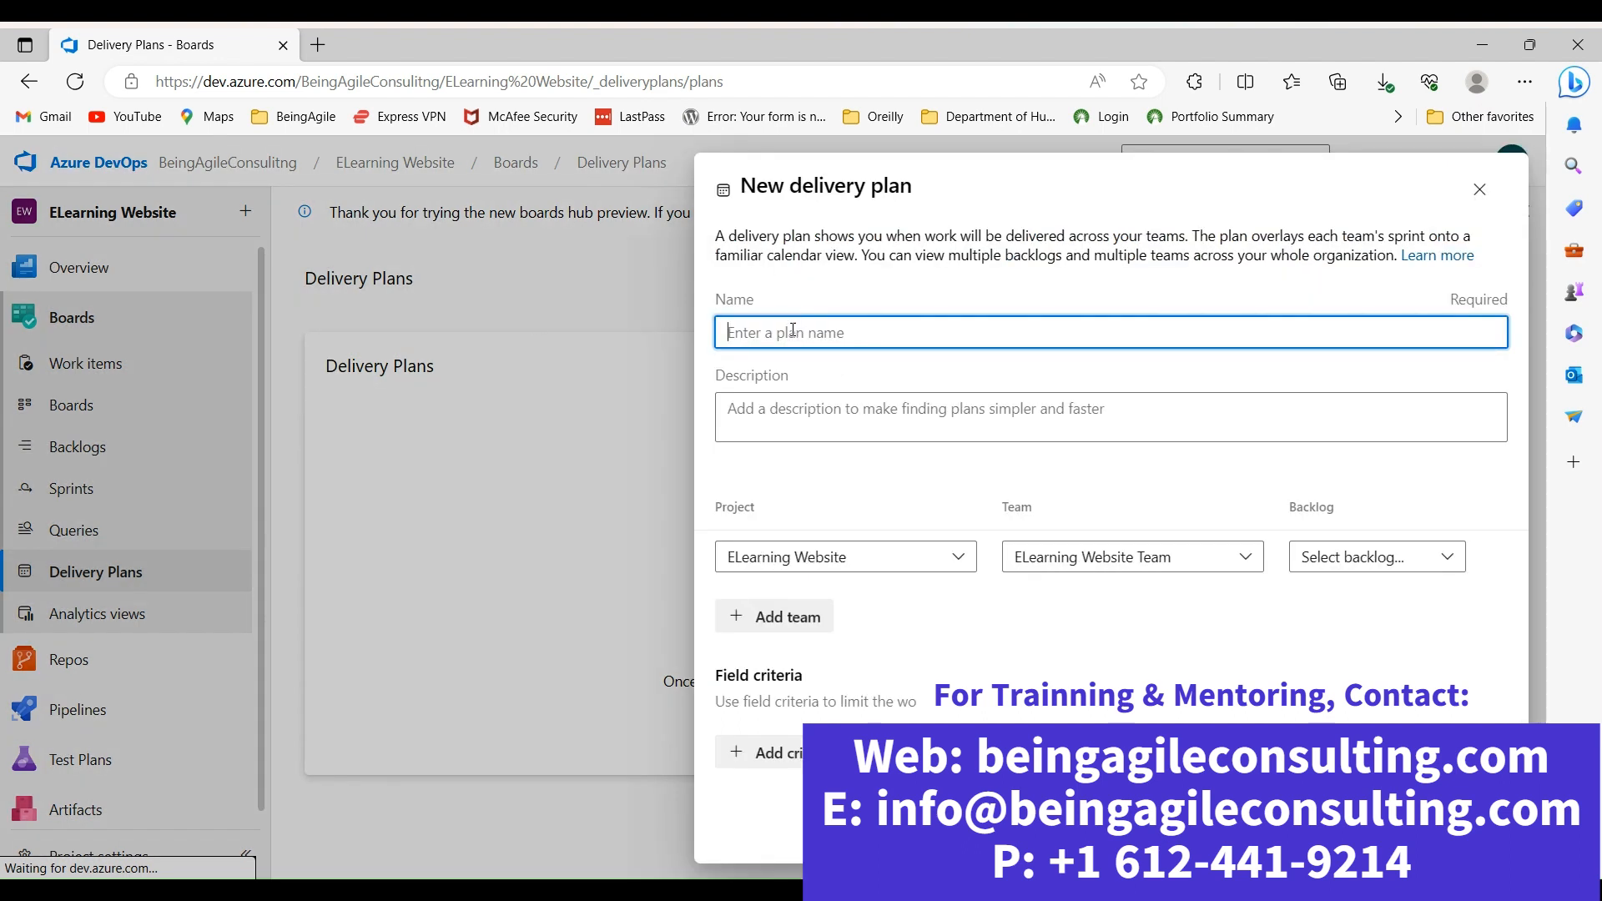
pyautogui.write('Elearning Website')
pyautogui.click(851, 405)
pyautogui.write('To create an eLearning website that offers a comprehensive online learning platform for students and professionals, providing access to high-quality educational content, interactive courses, and an engaging learning experience')
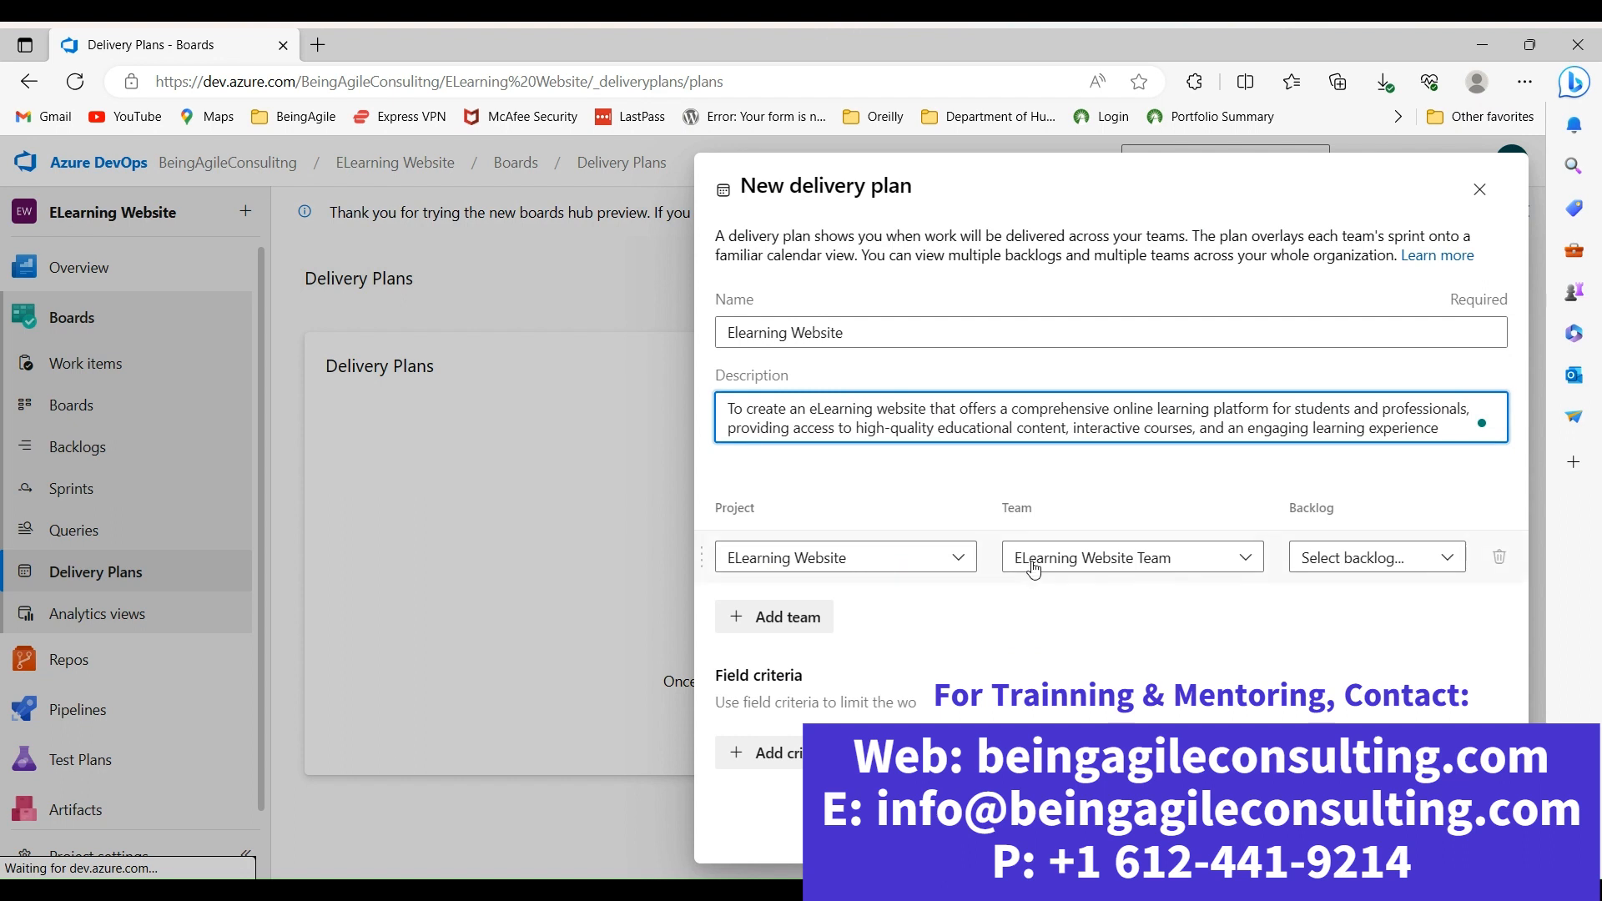
# - Select Features as the backlog for the ELearning Website Team and create the delivery plan
pyautogui.click(1449, 566)
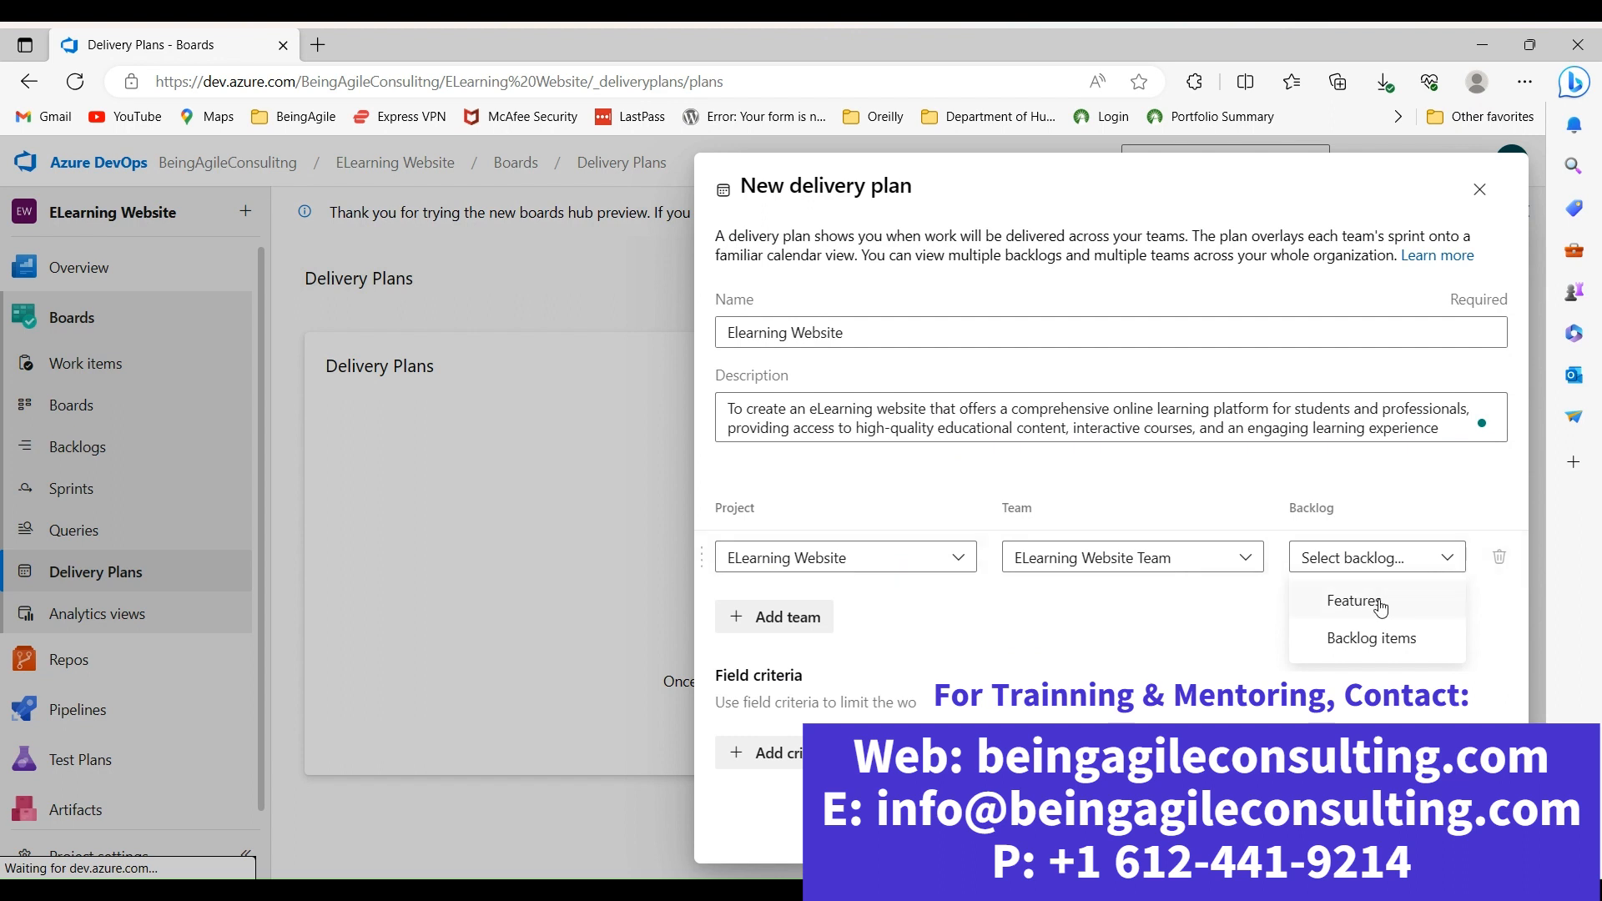
pyautogui.click(1350, 608)
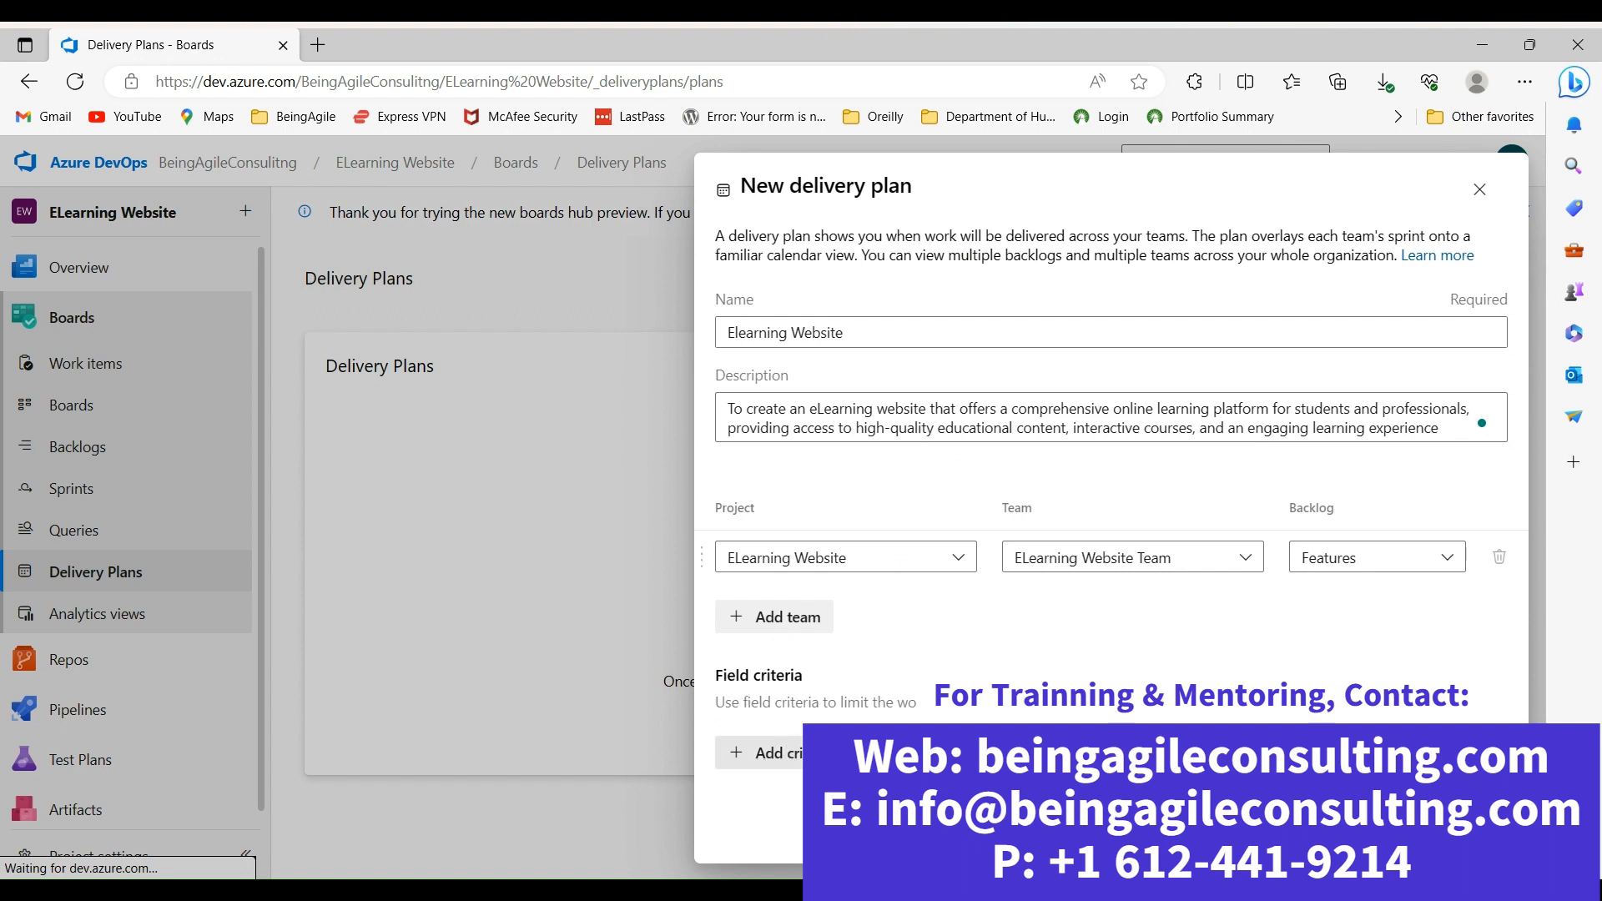
pyautogui.click(769, 755)
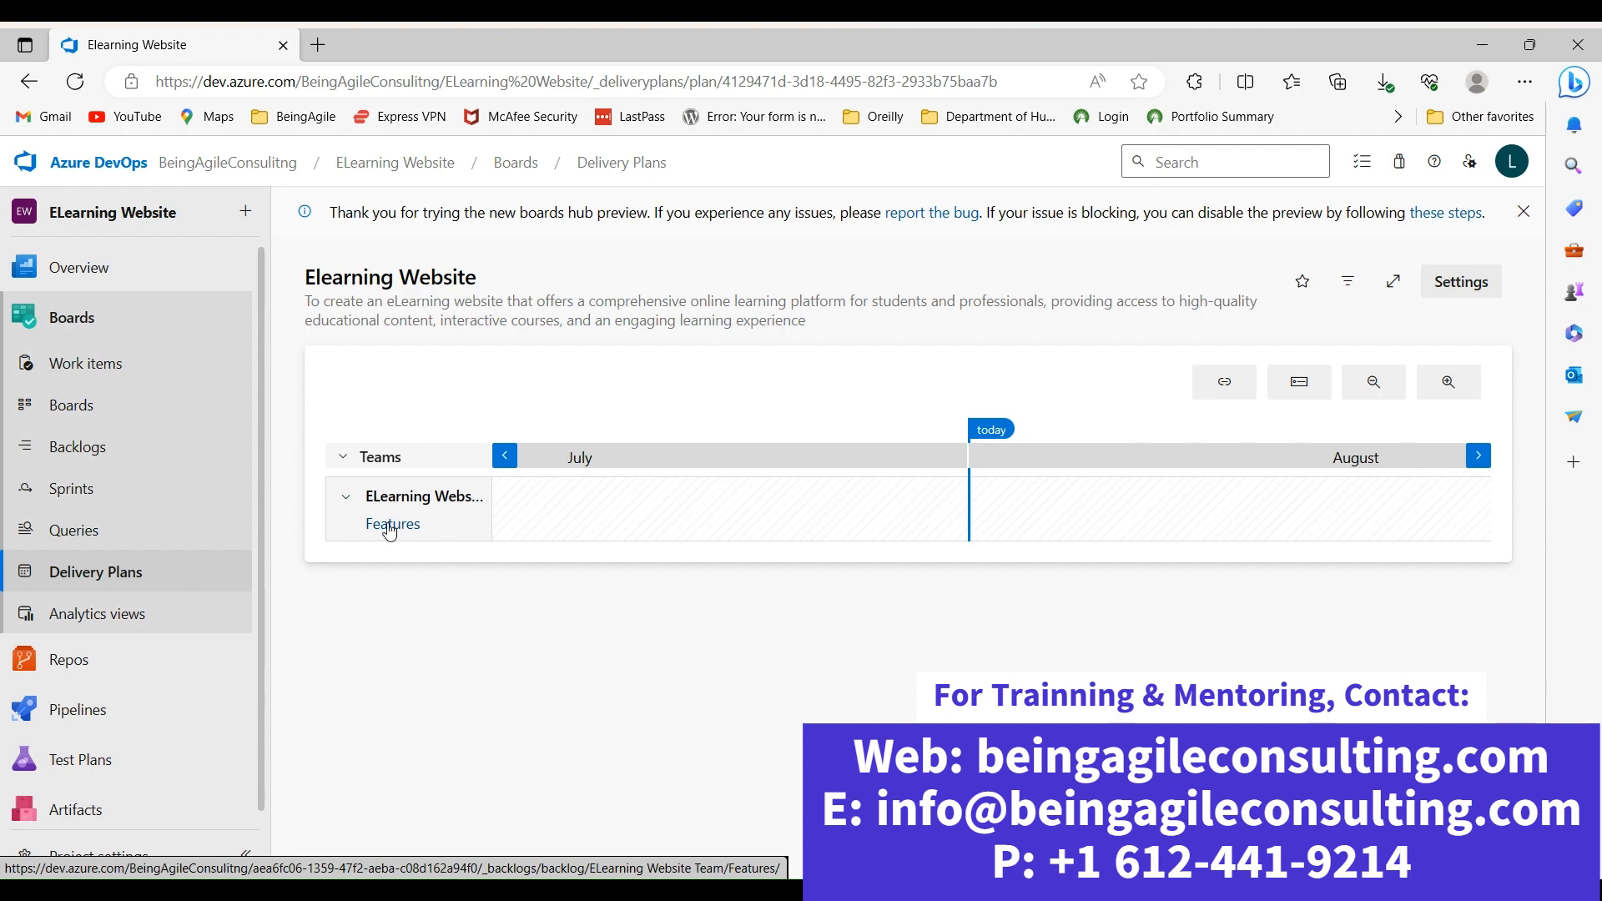
# - Open the team's Features backlog from the delivery plan and close the Planning pane
pyautogui.click(388, 530)
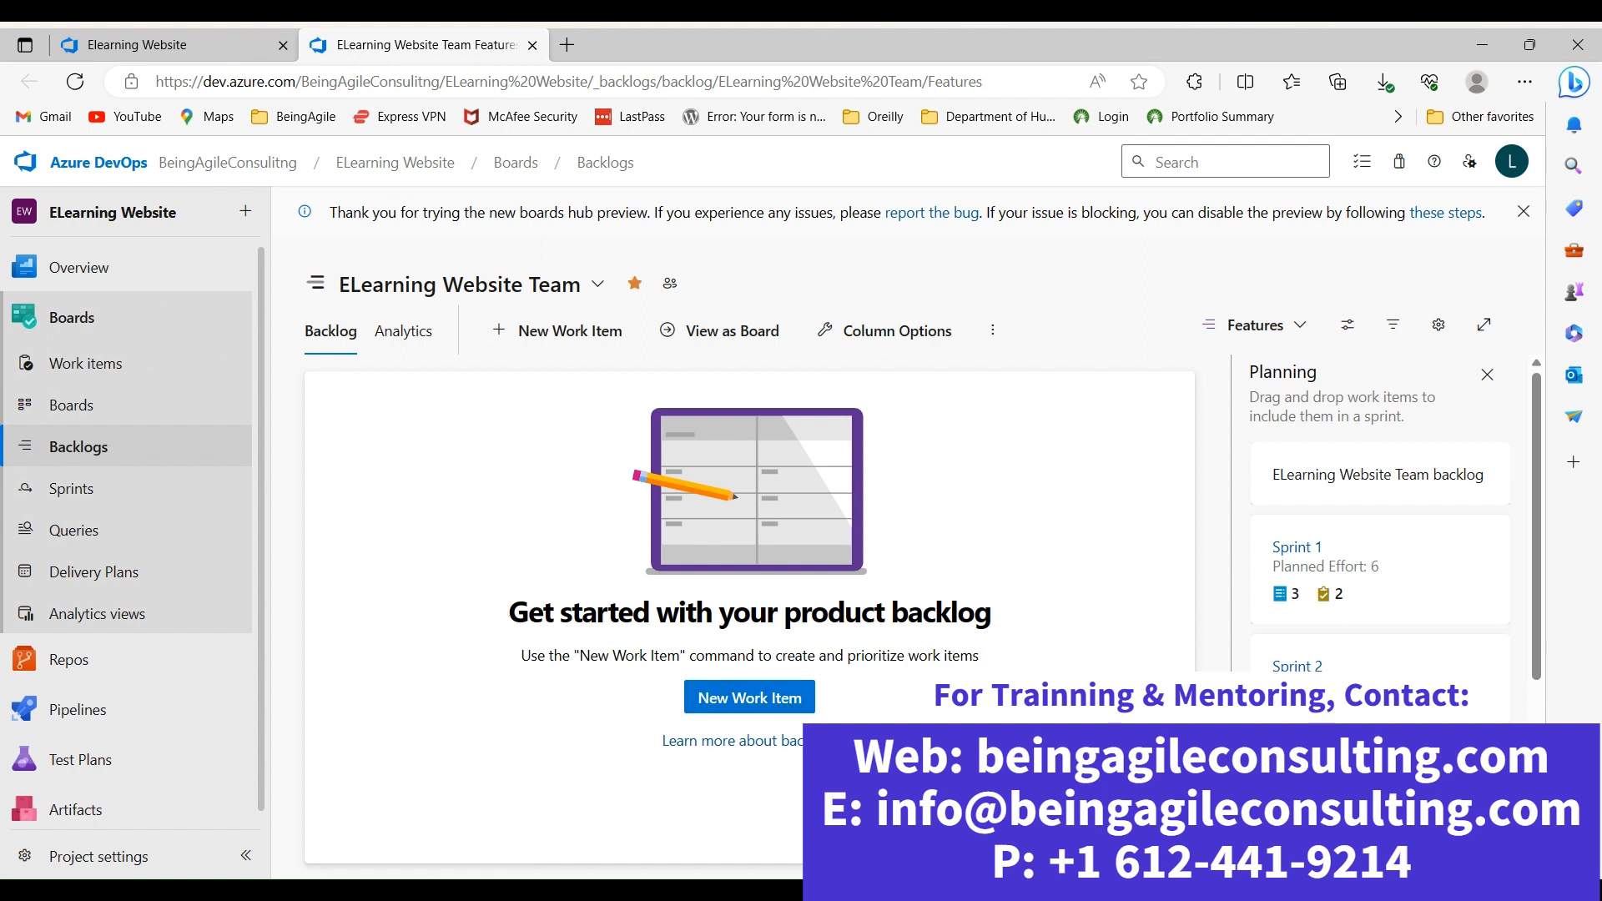
pyautogui.click(1487, 378)
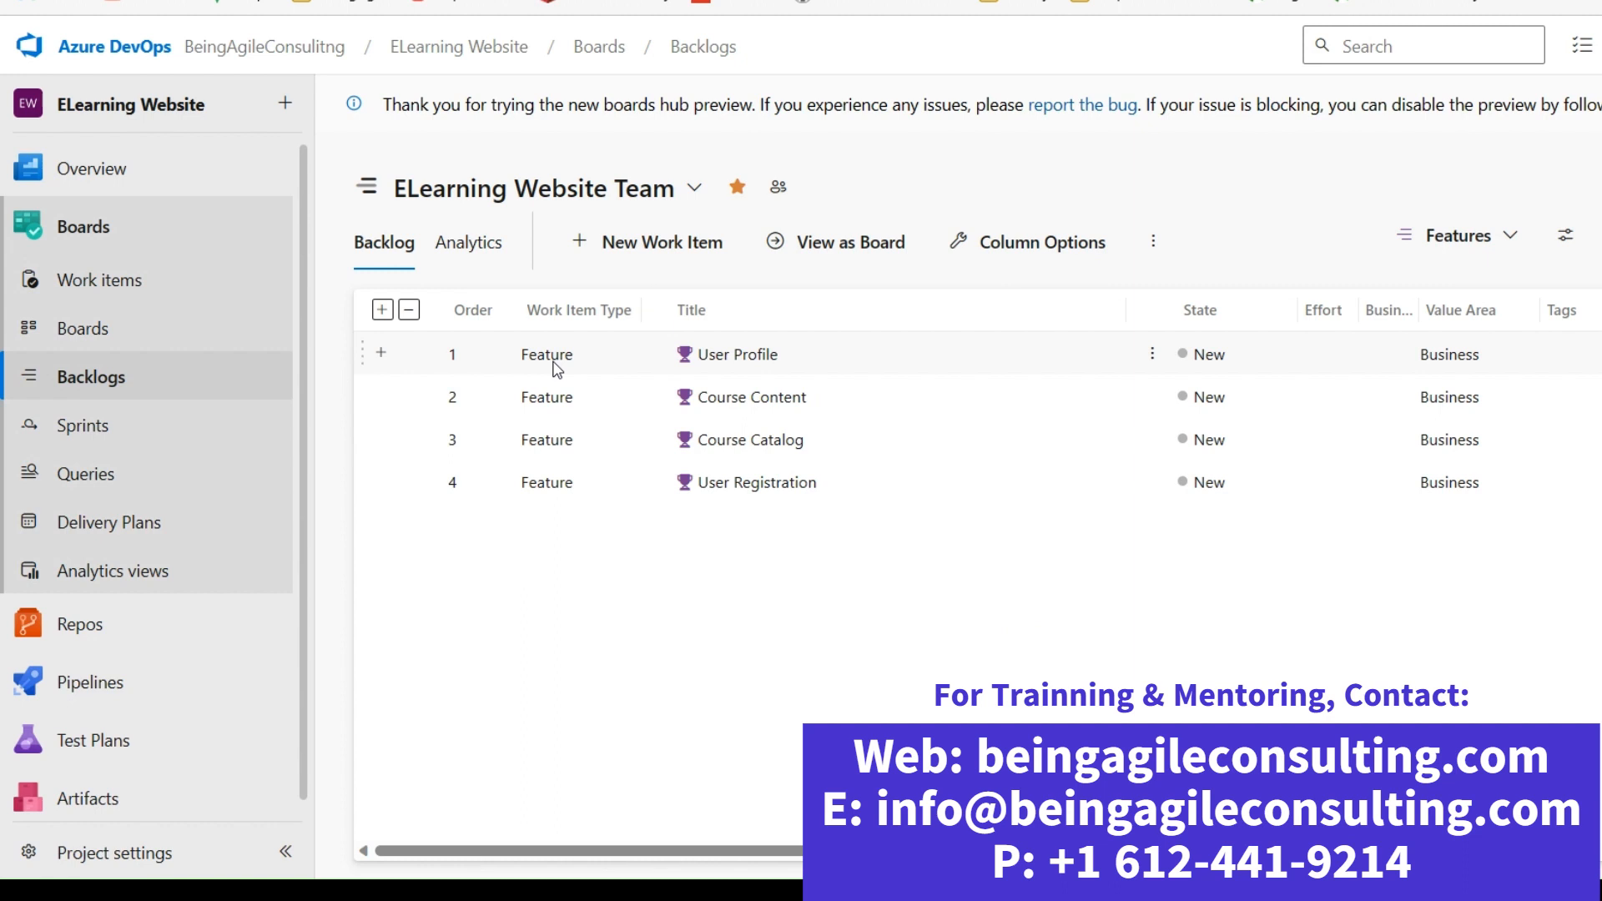
# - Add a Product Backlog Item titled "Create Account" under the User Profile feature
pyautogui.click(381, 358)
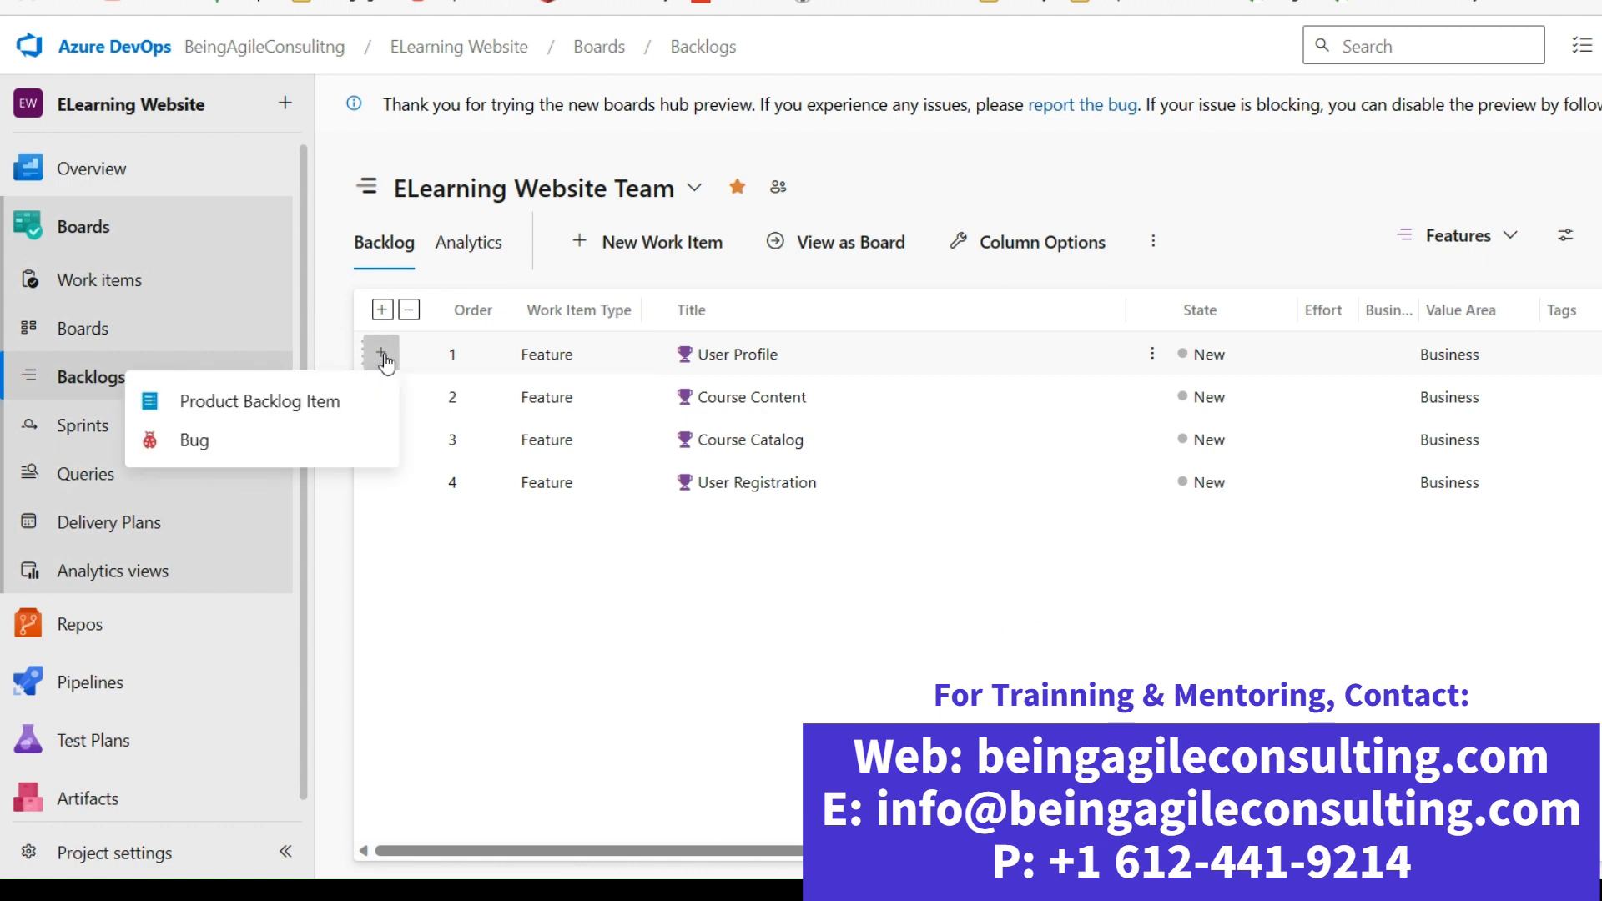
pyautogui.click(282, 407)
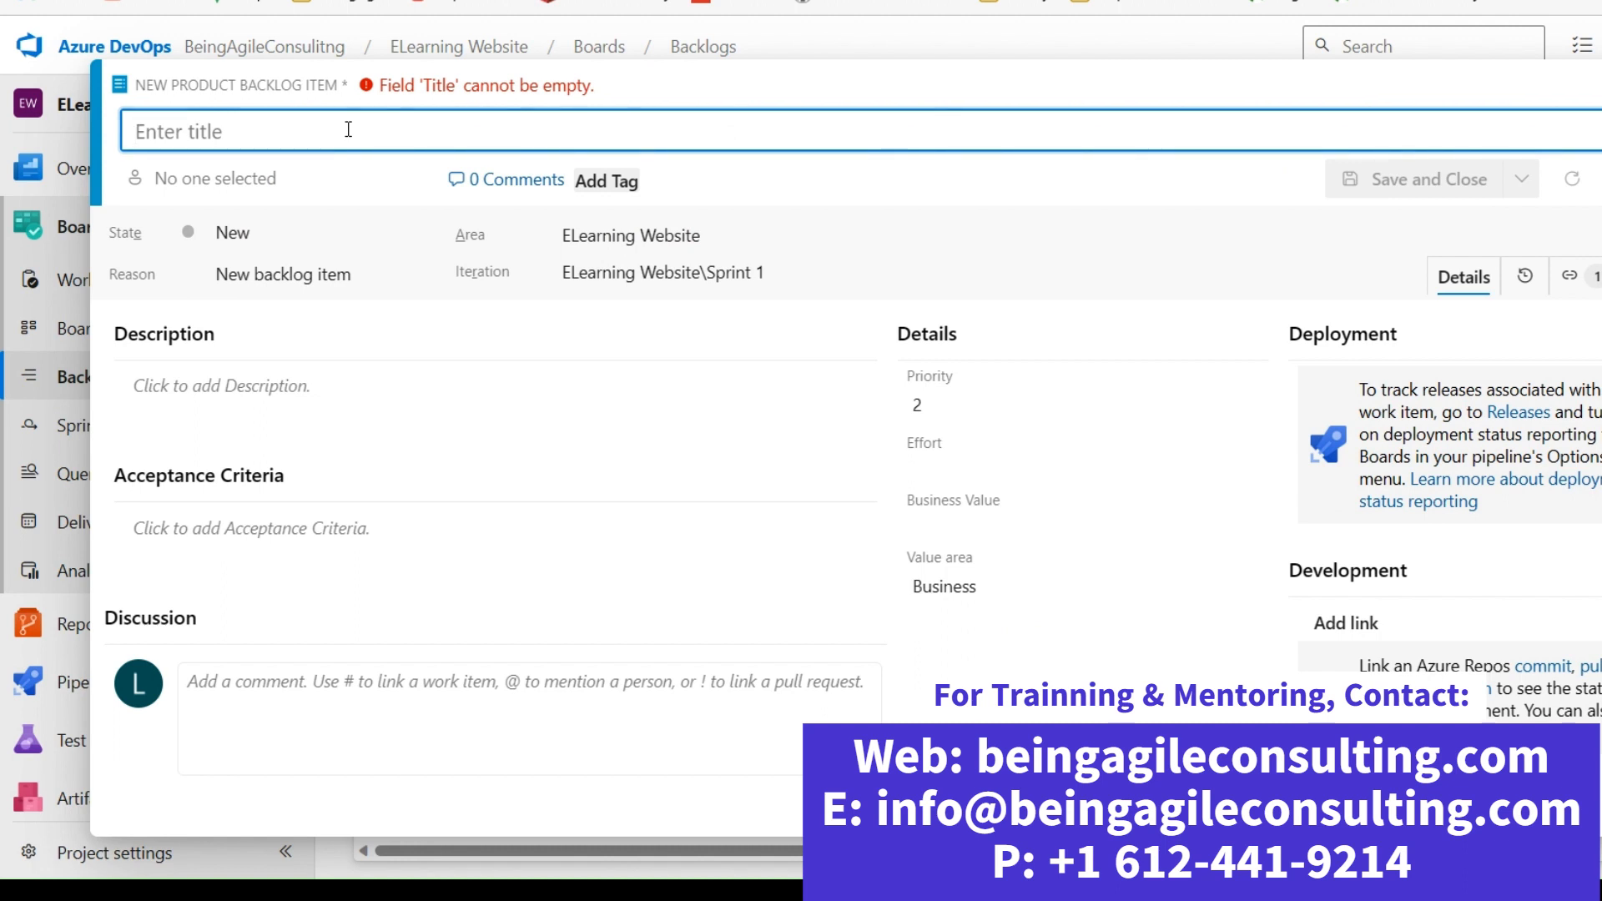
pyautogui.write('Create Account')
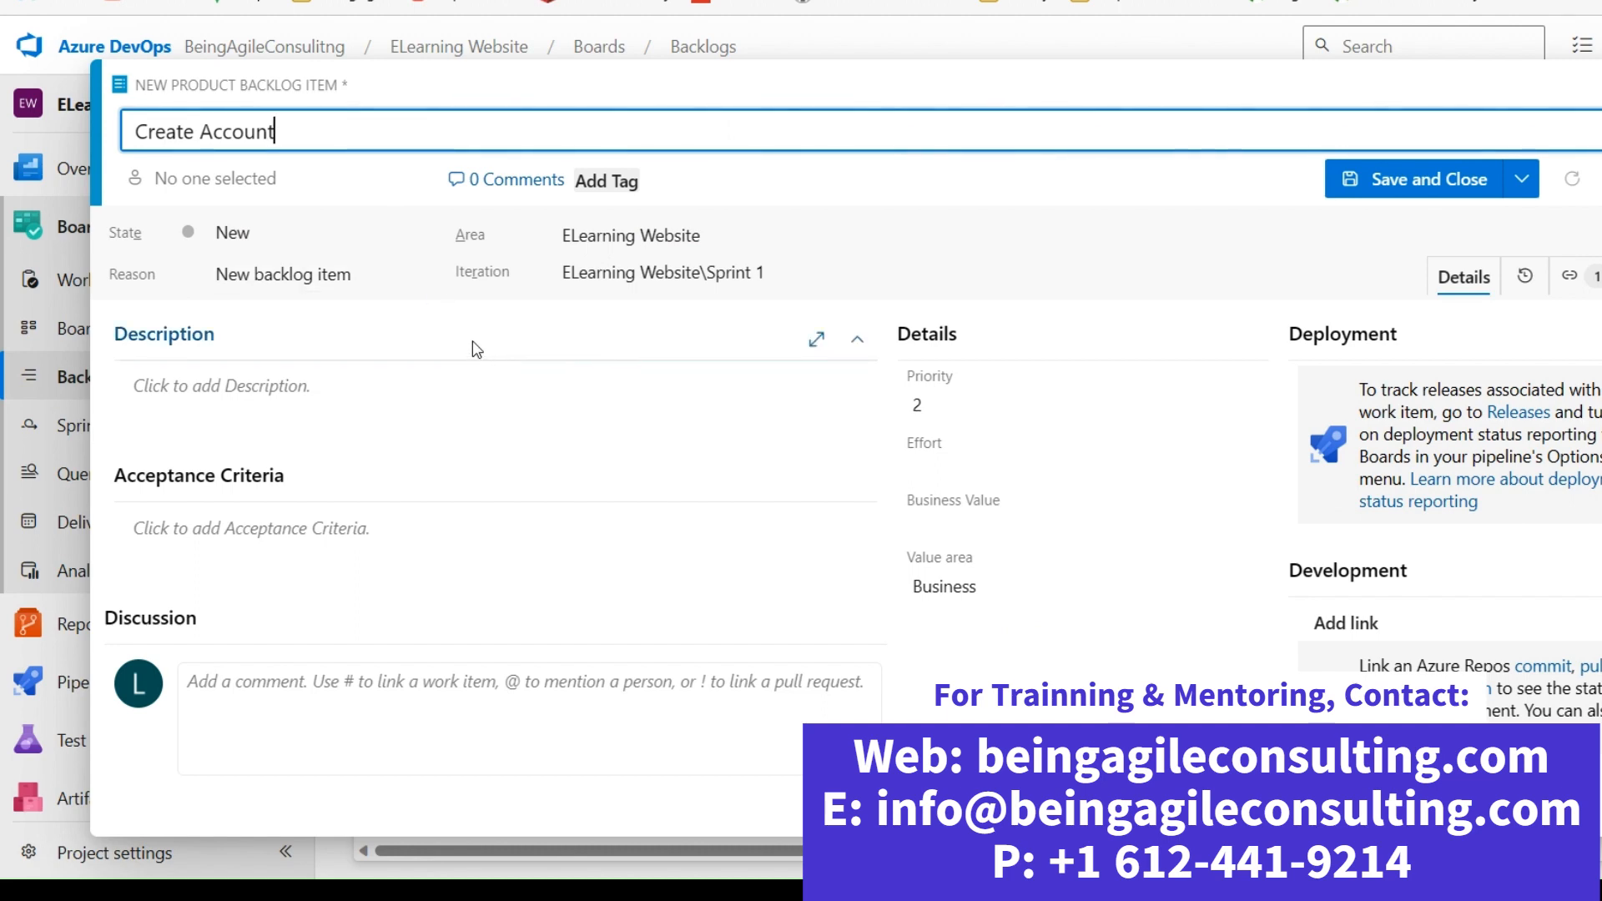
pyautogui.scroll(-2, 494, 347)
pyautogui.scroll(2, 501, 363)
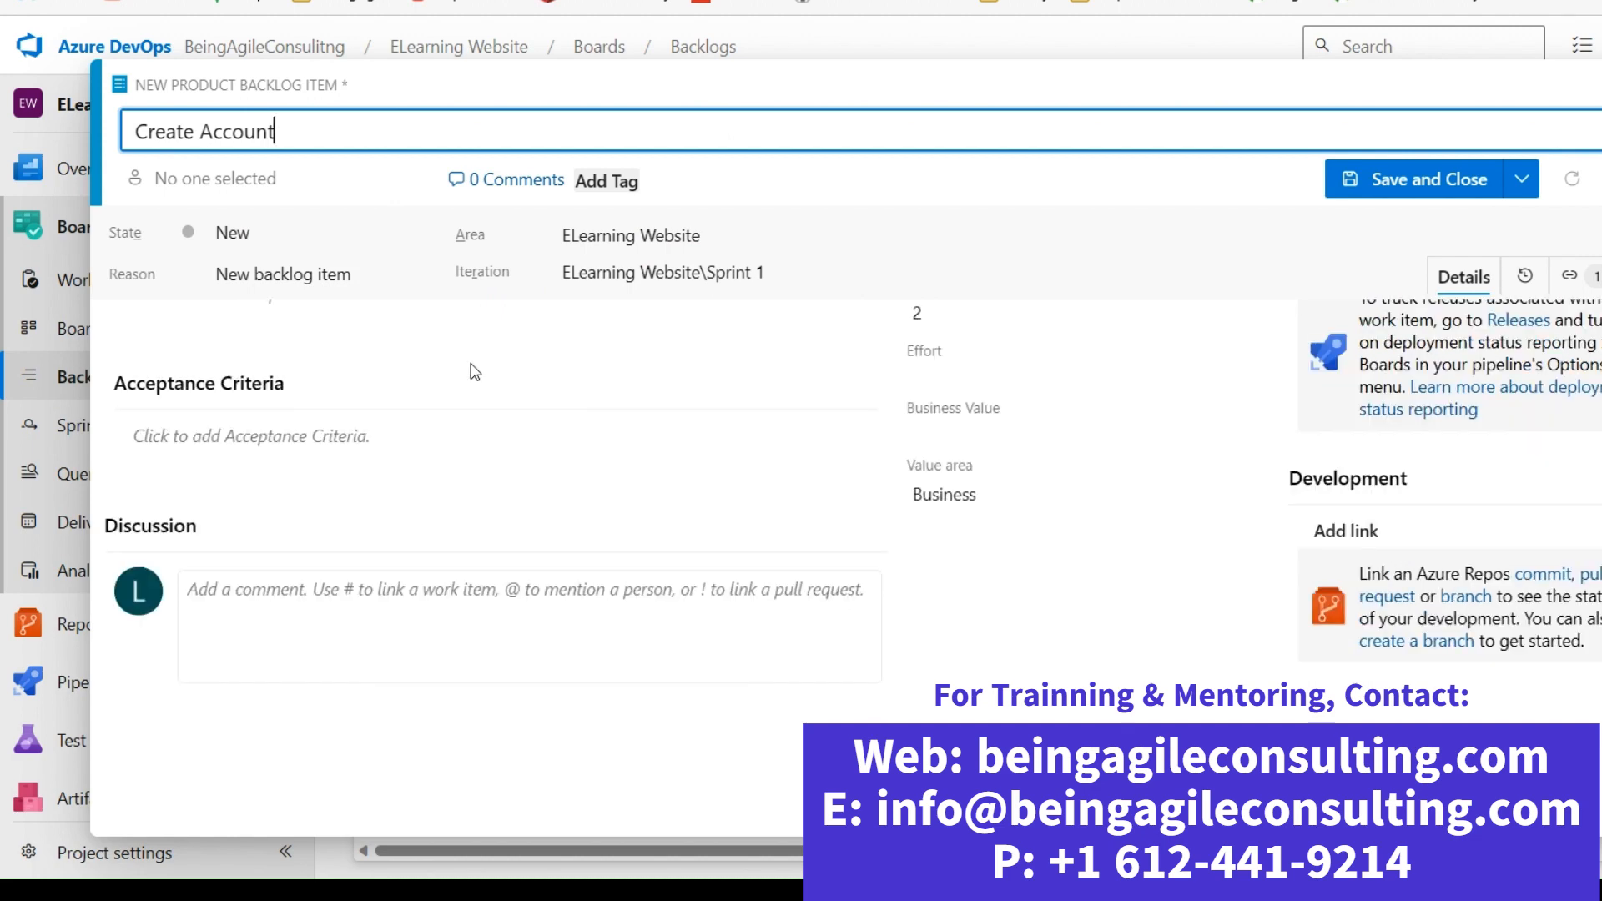
# - Assign the Create Account backlog item to the consulting company's account
pyautogui.click(263, 182)
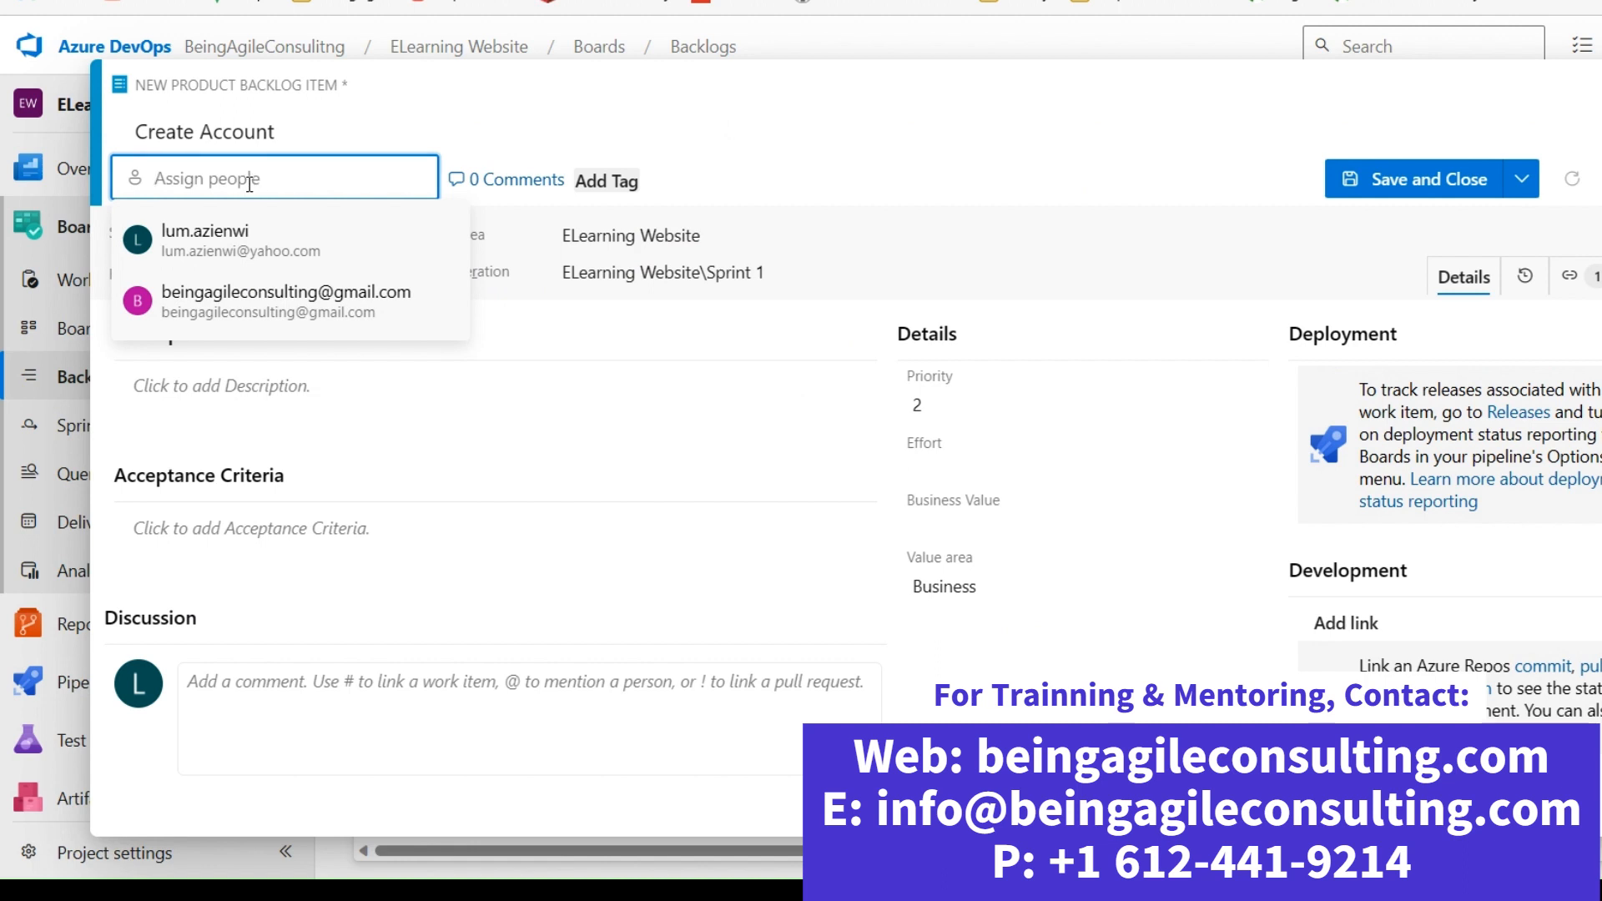
pyautogui.click(301, 130)
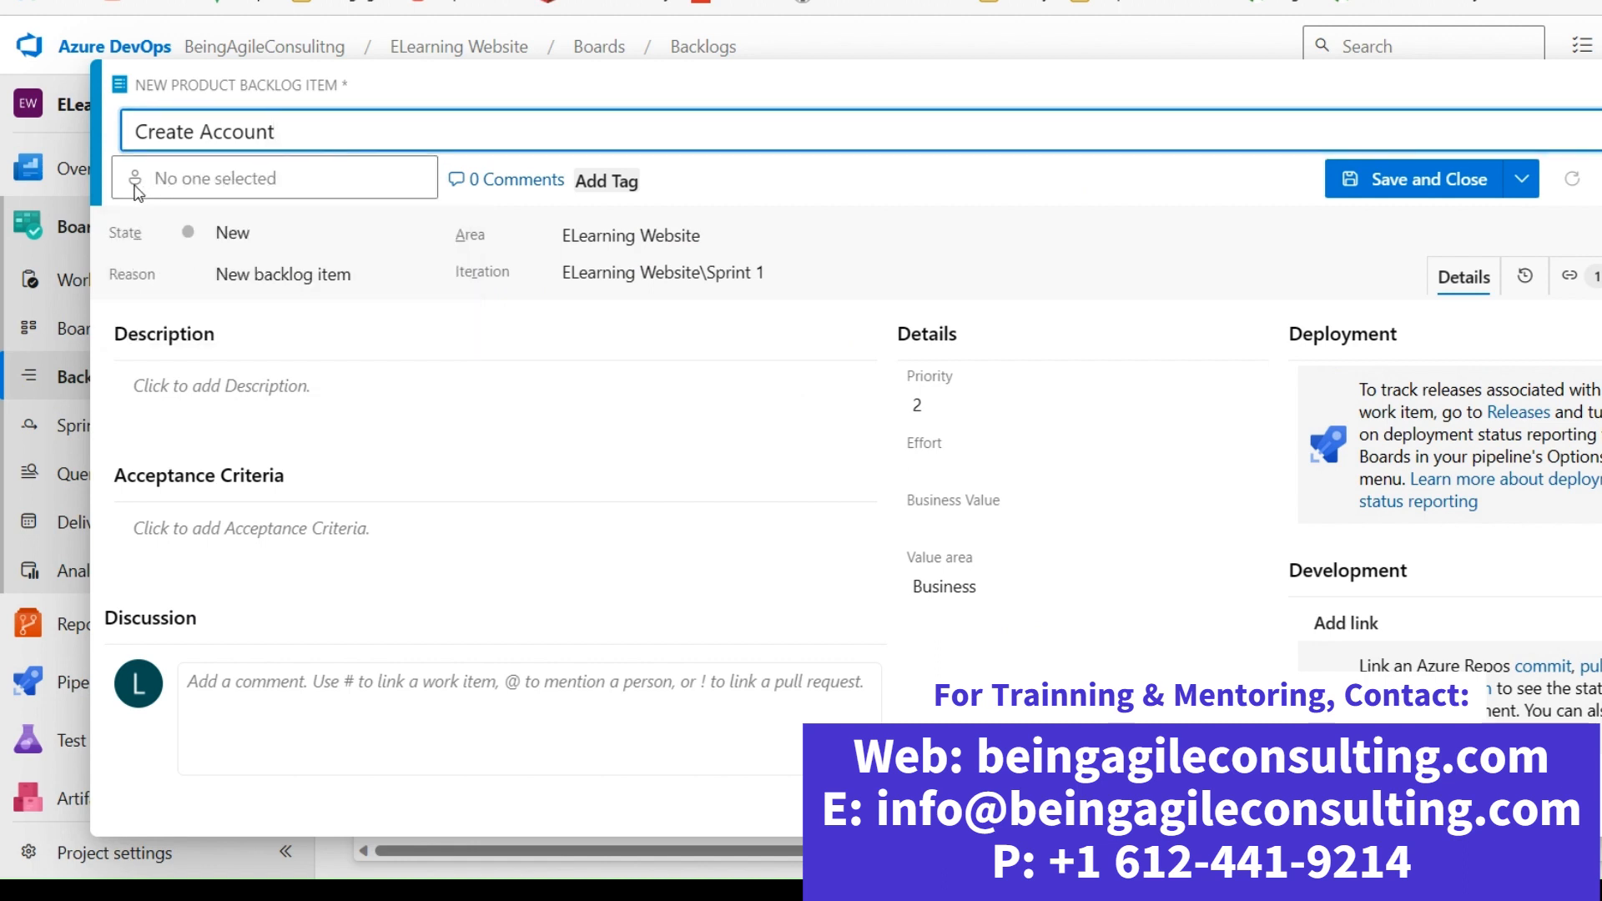
pyautogui.click(263, 178)
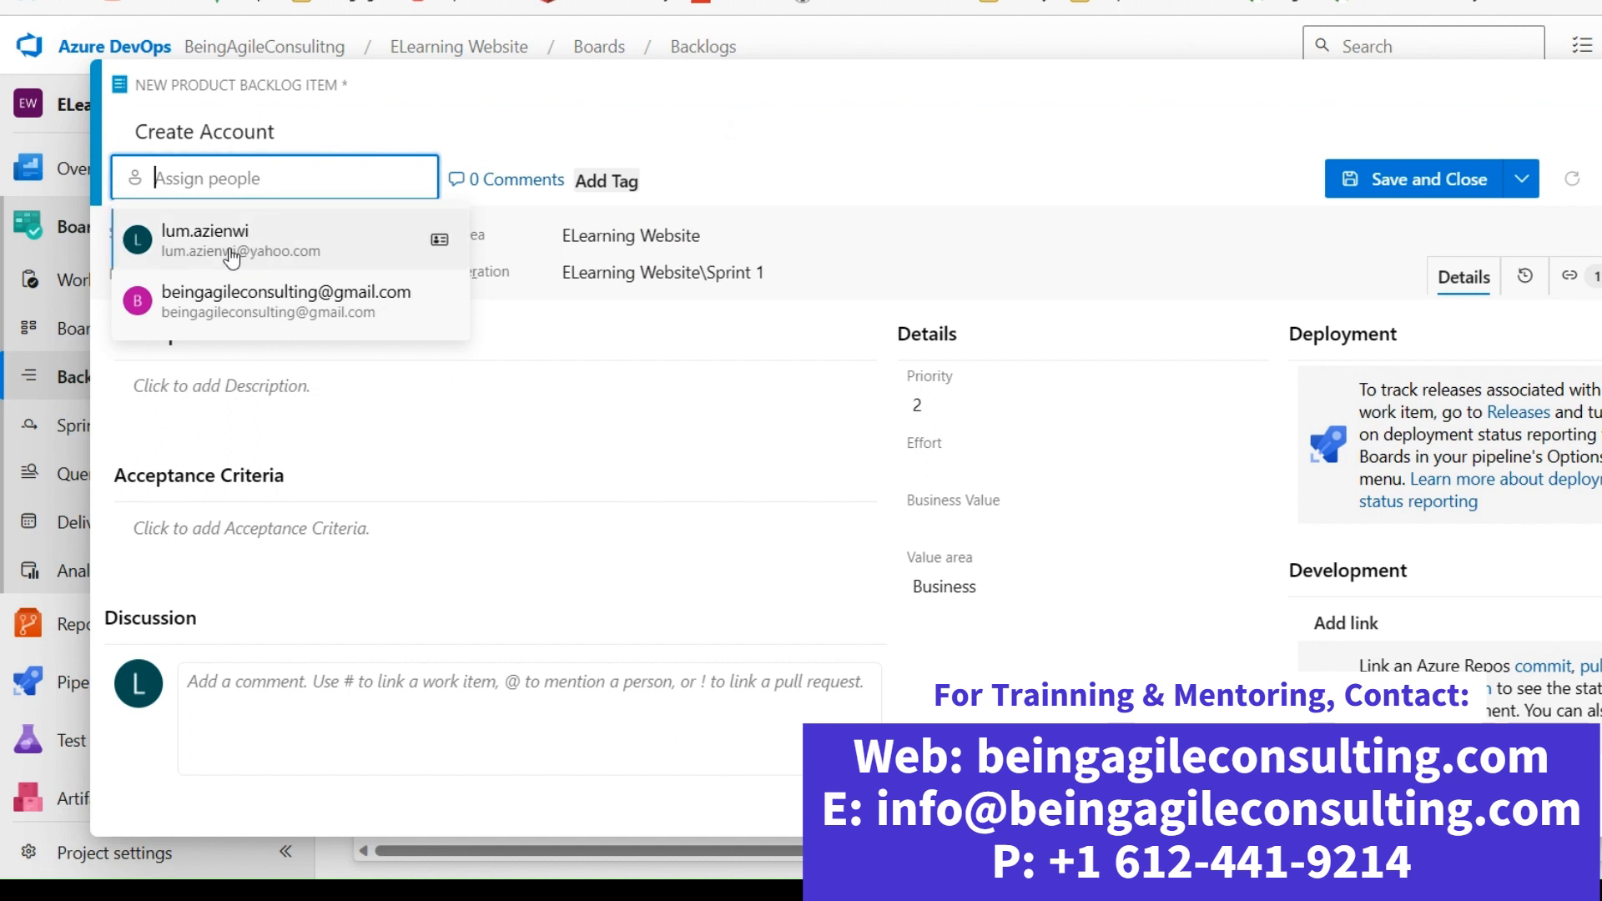
pyautogui.click(228, 298)
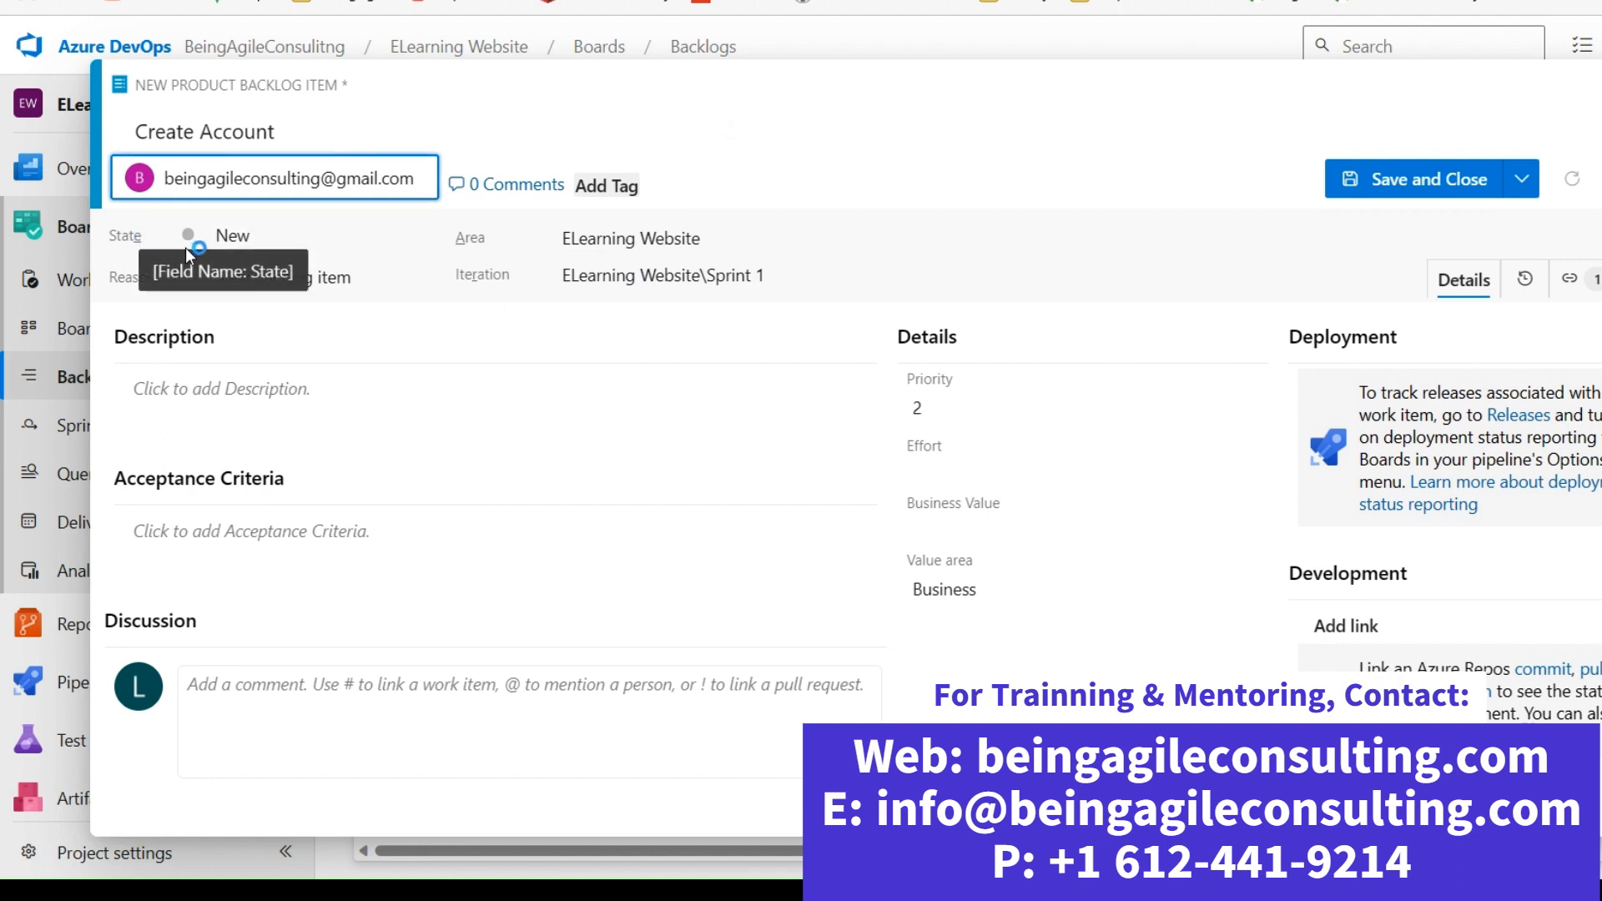
pyautogui.click(423, 237)
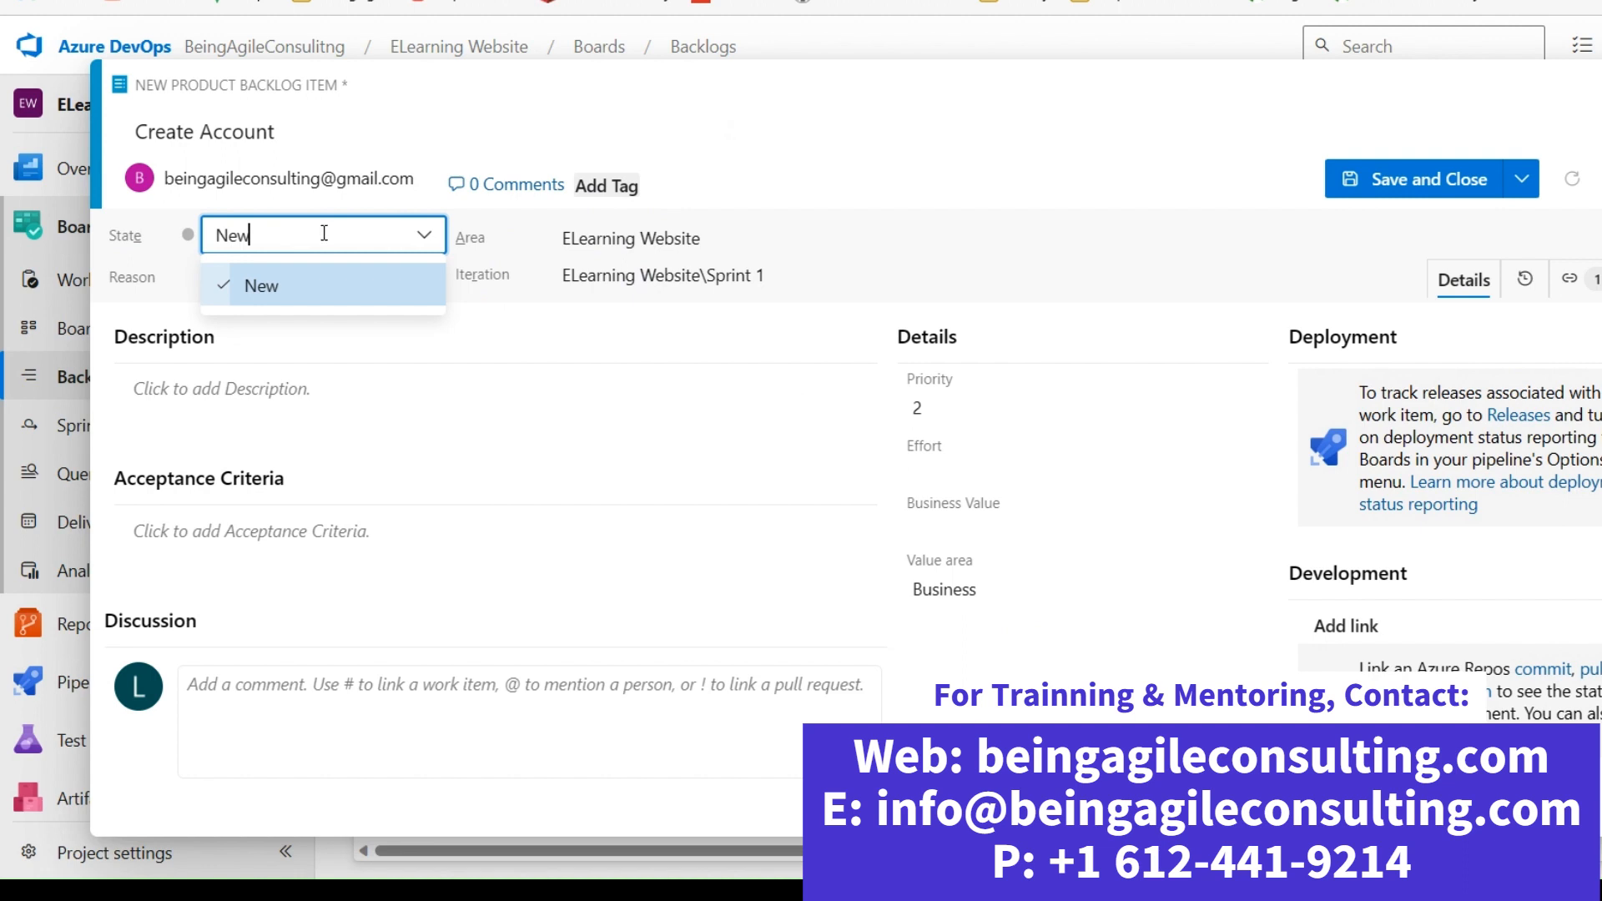
pyautogui.click(321, 347)
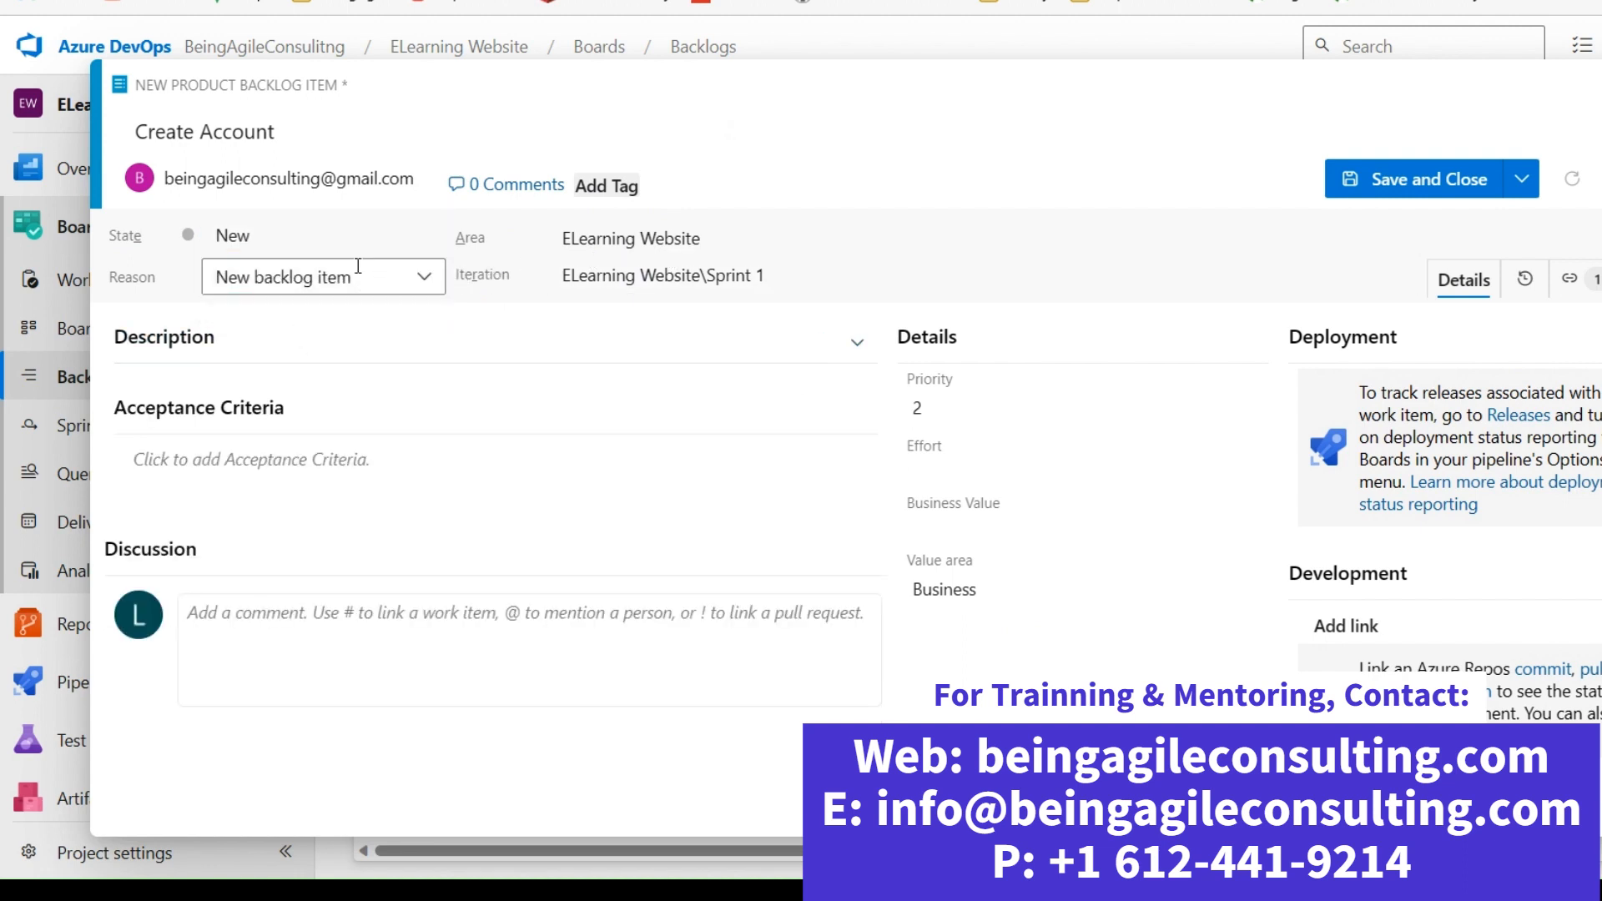
pyautogui.click(260, 349)
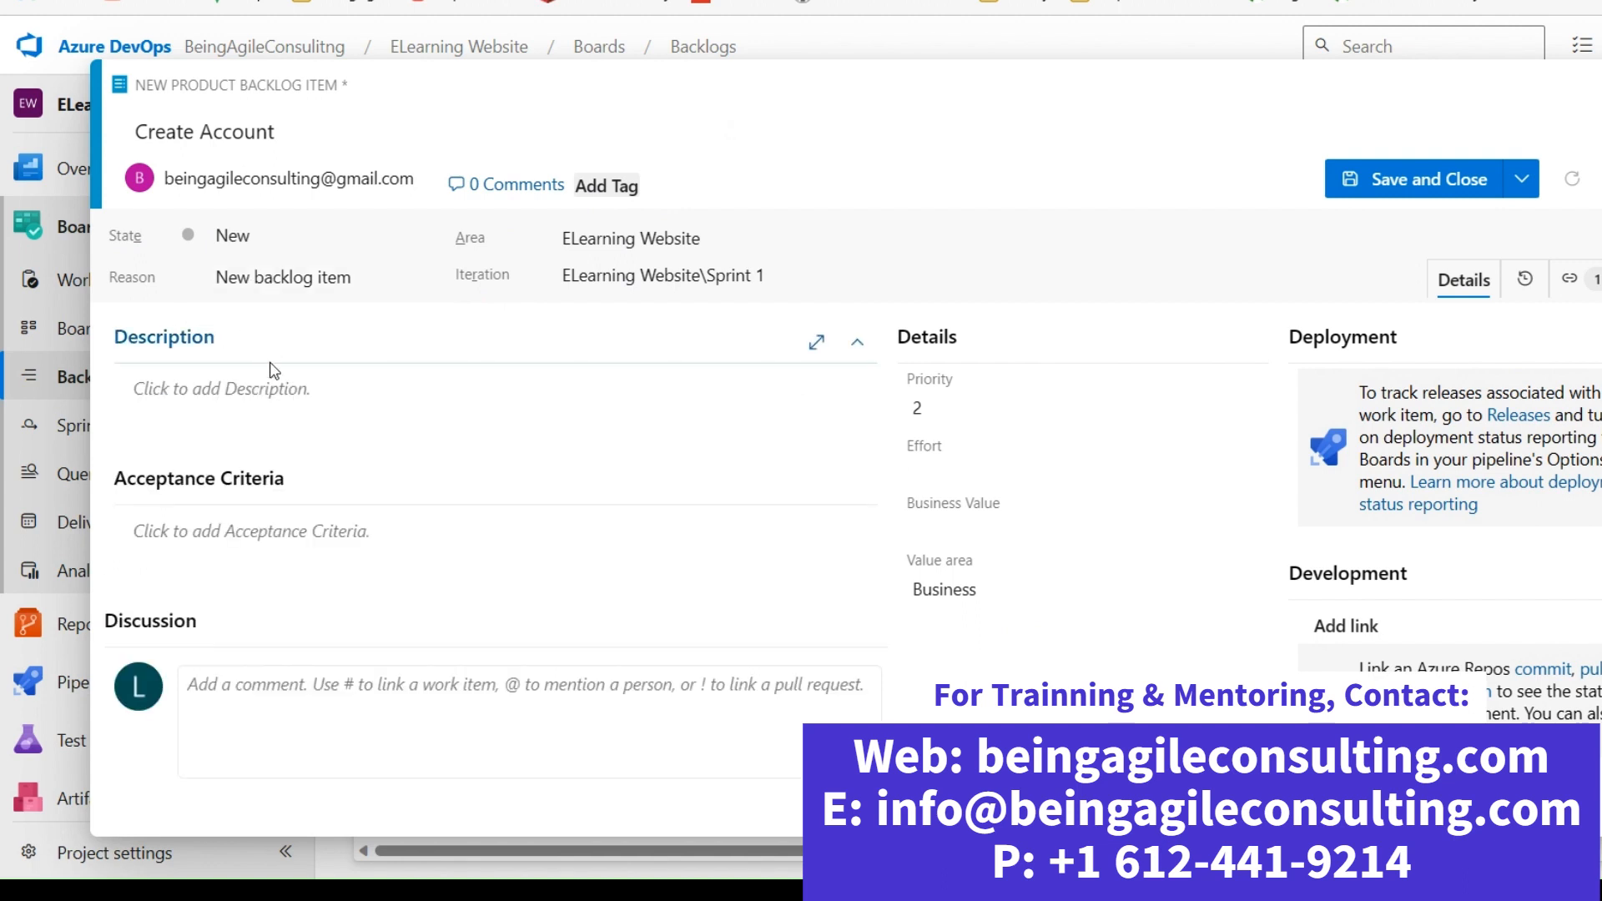
# - Describe the item as "As a student, I want to be able to create an account on the learning website, so that I can access courses"
pyautogui.click(251, 386)
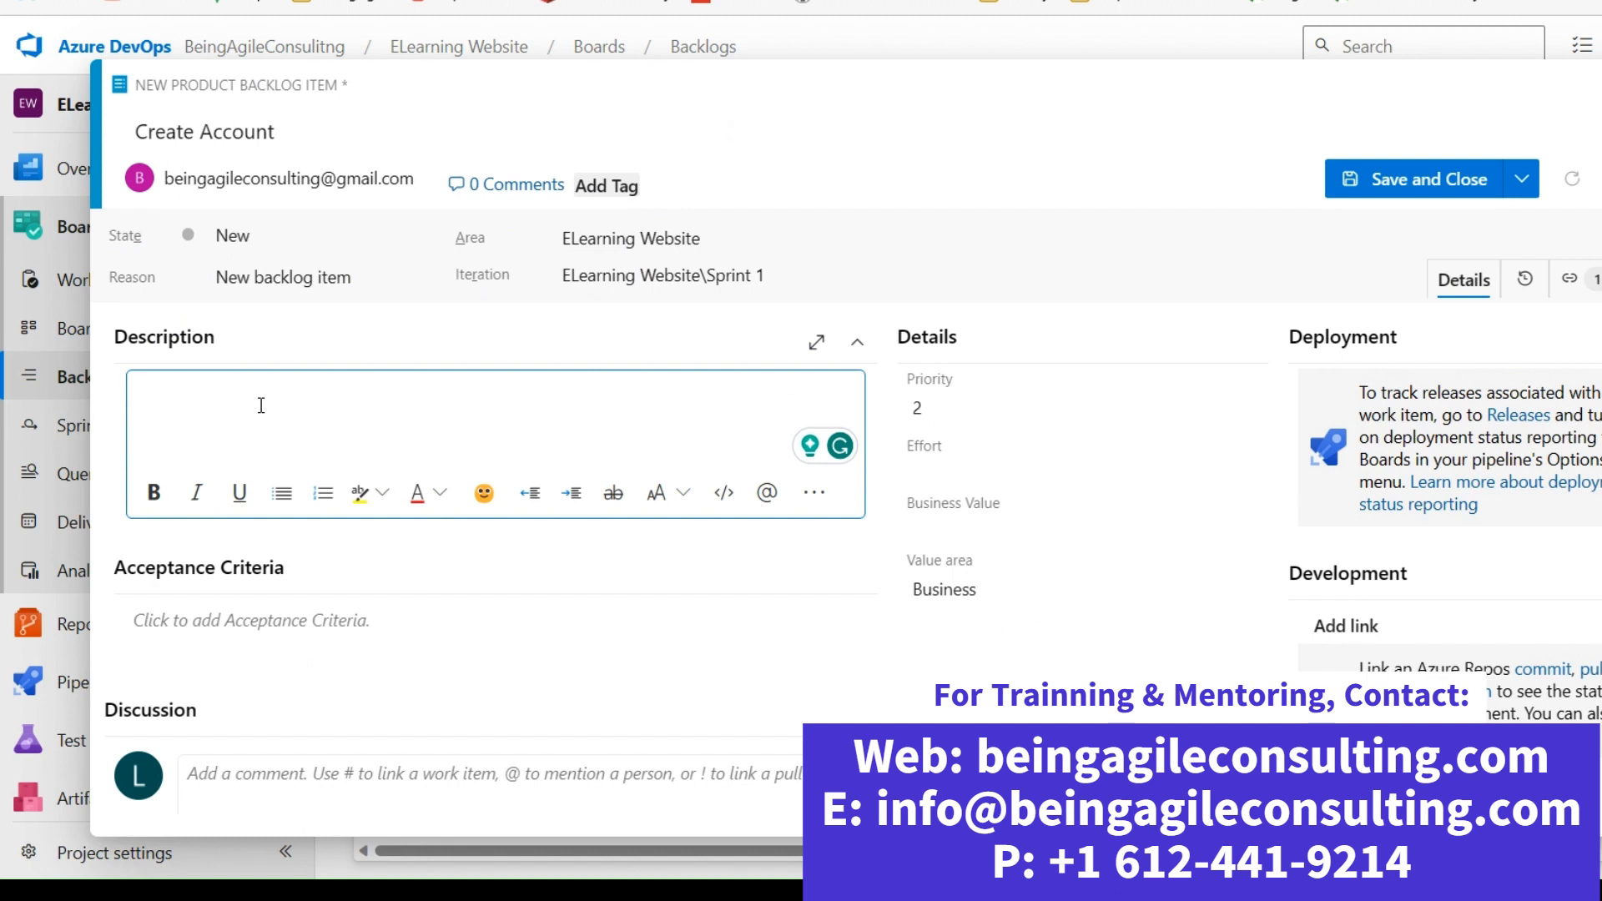
pyautogui.write('As a student, I want to be ')
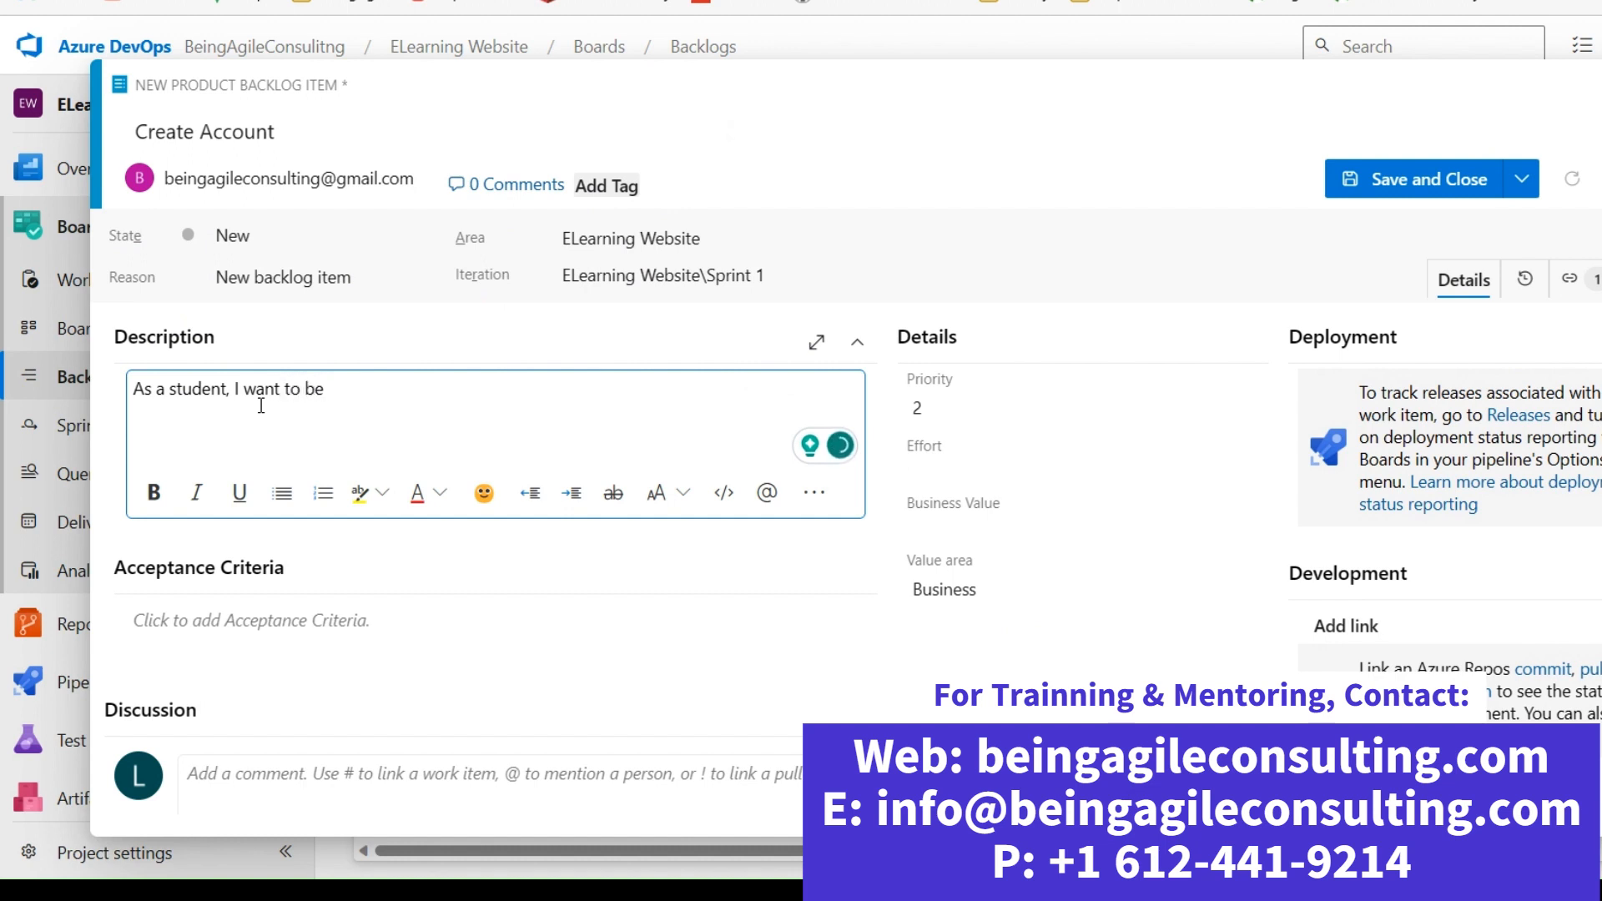
pyautogui.write('able to create an ')
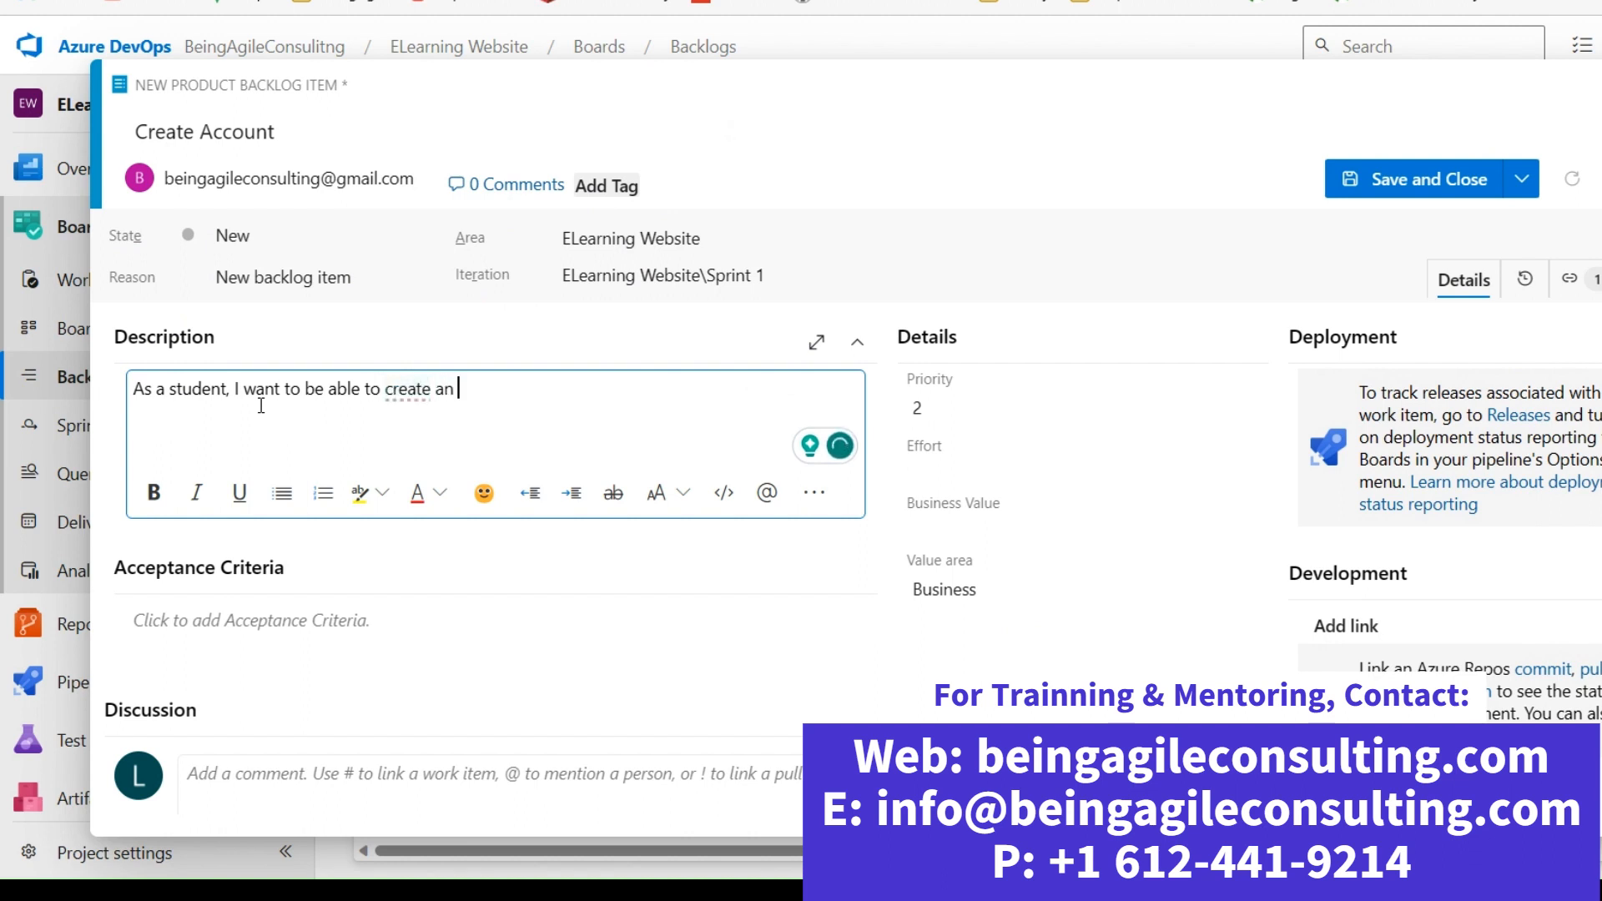
pyautogui.write('account on the elearning w')
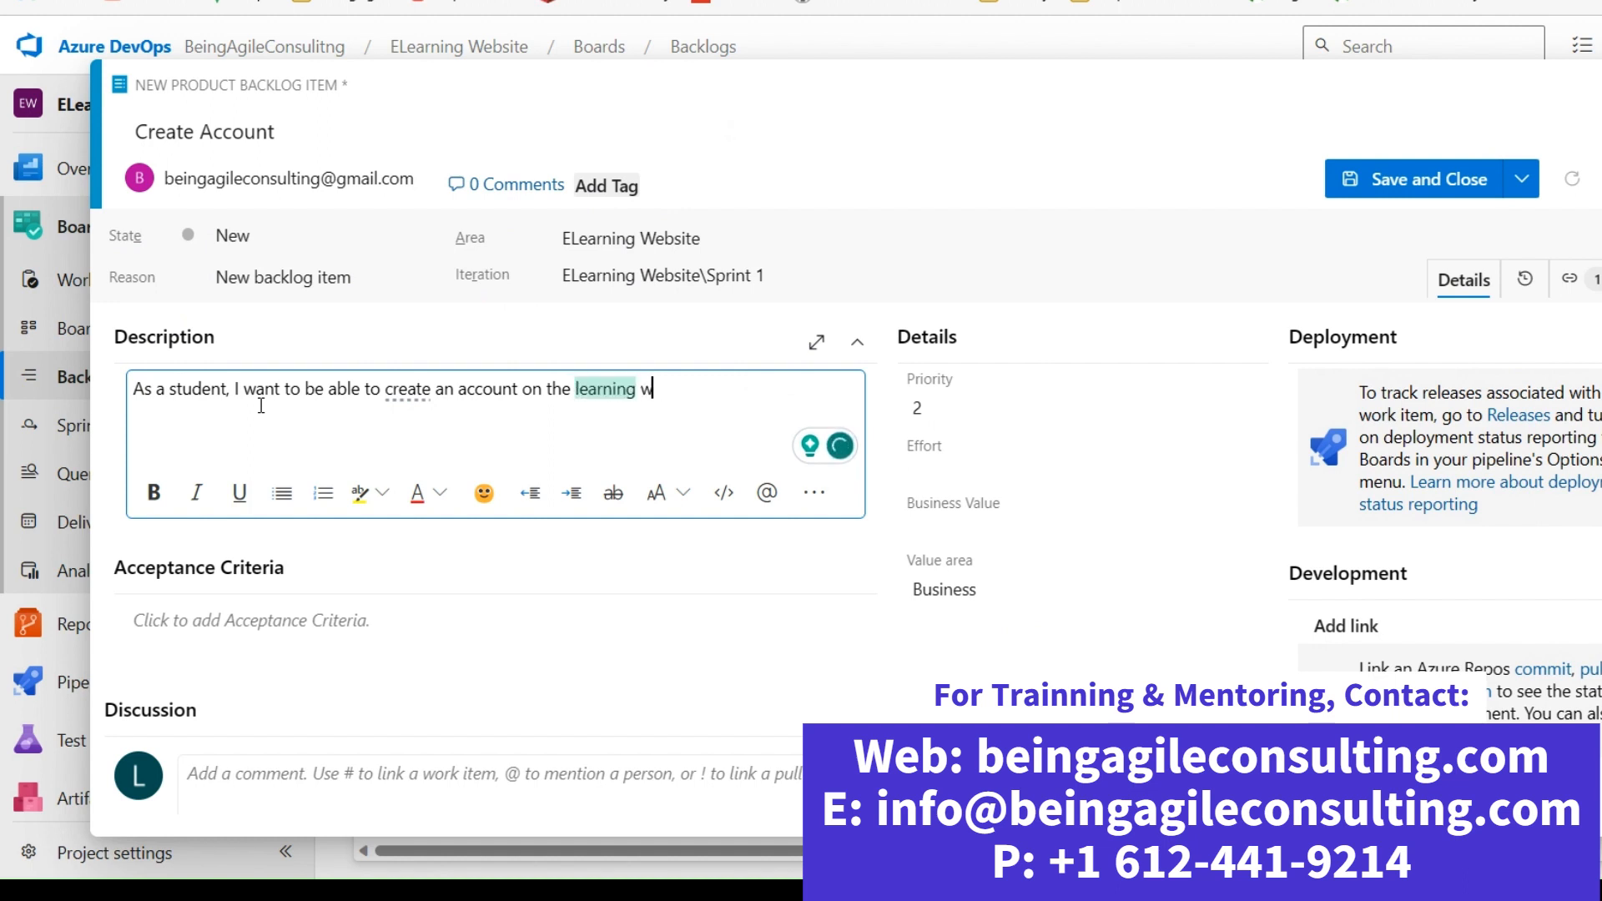
pyautogui.write('ebbsite, s')
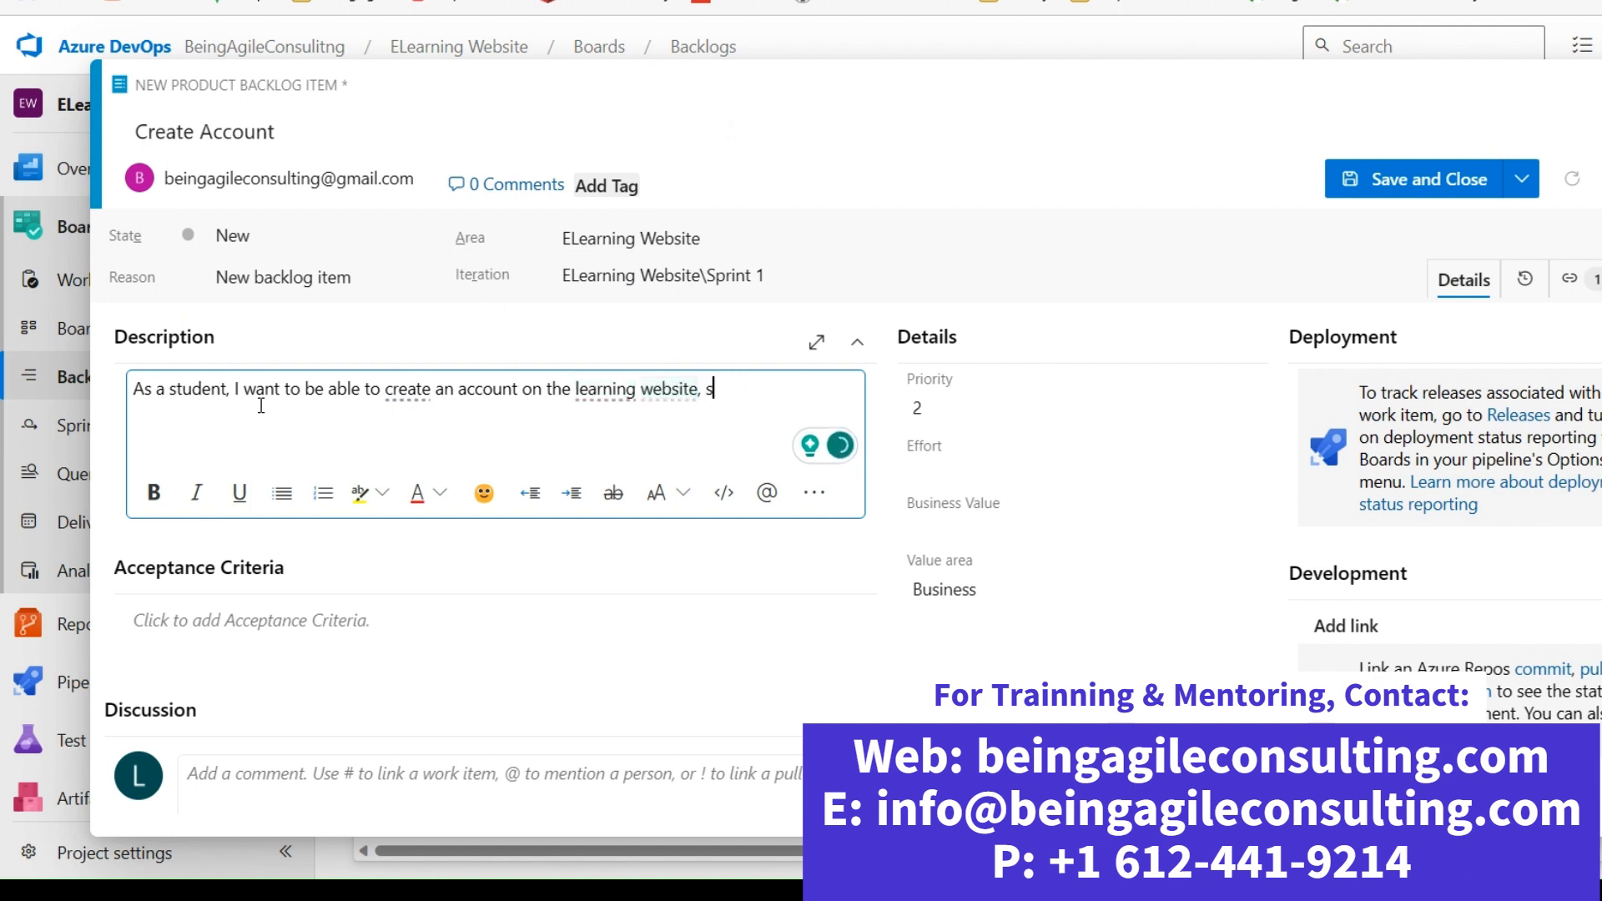
pyautogui.write('o that I can access ')
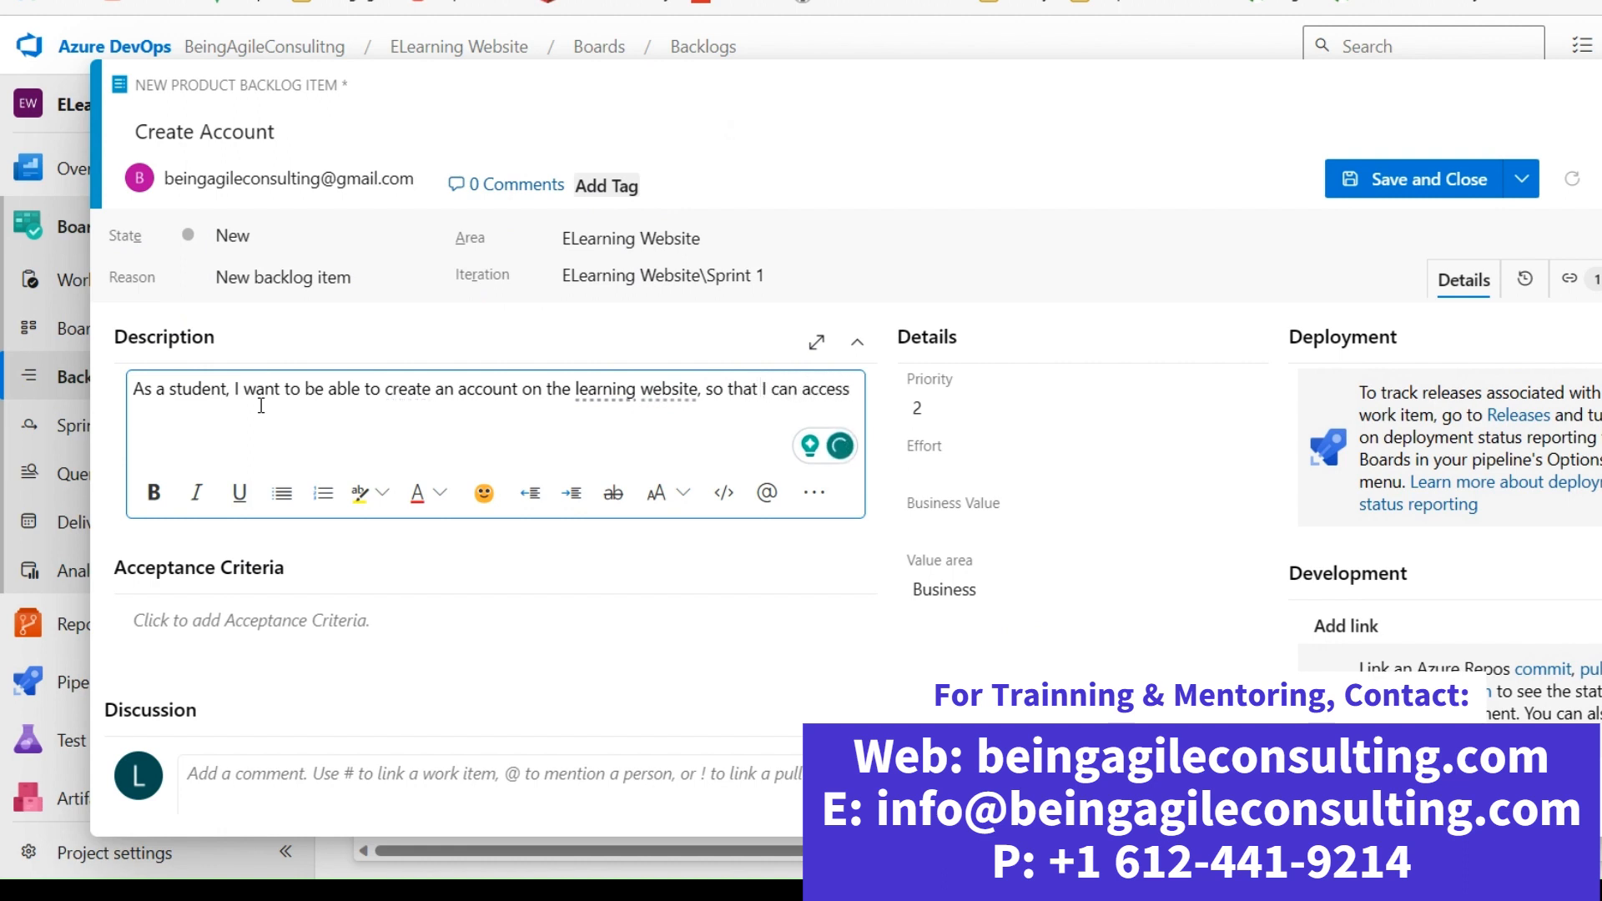
pyautogui.write('courses')
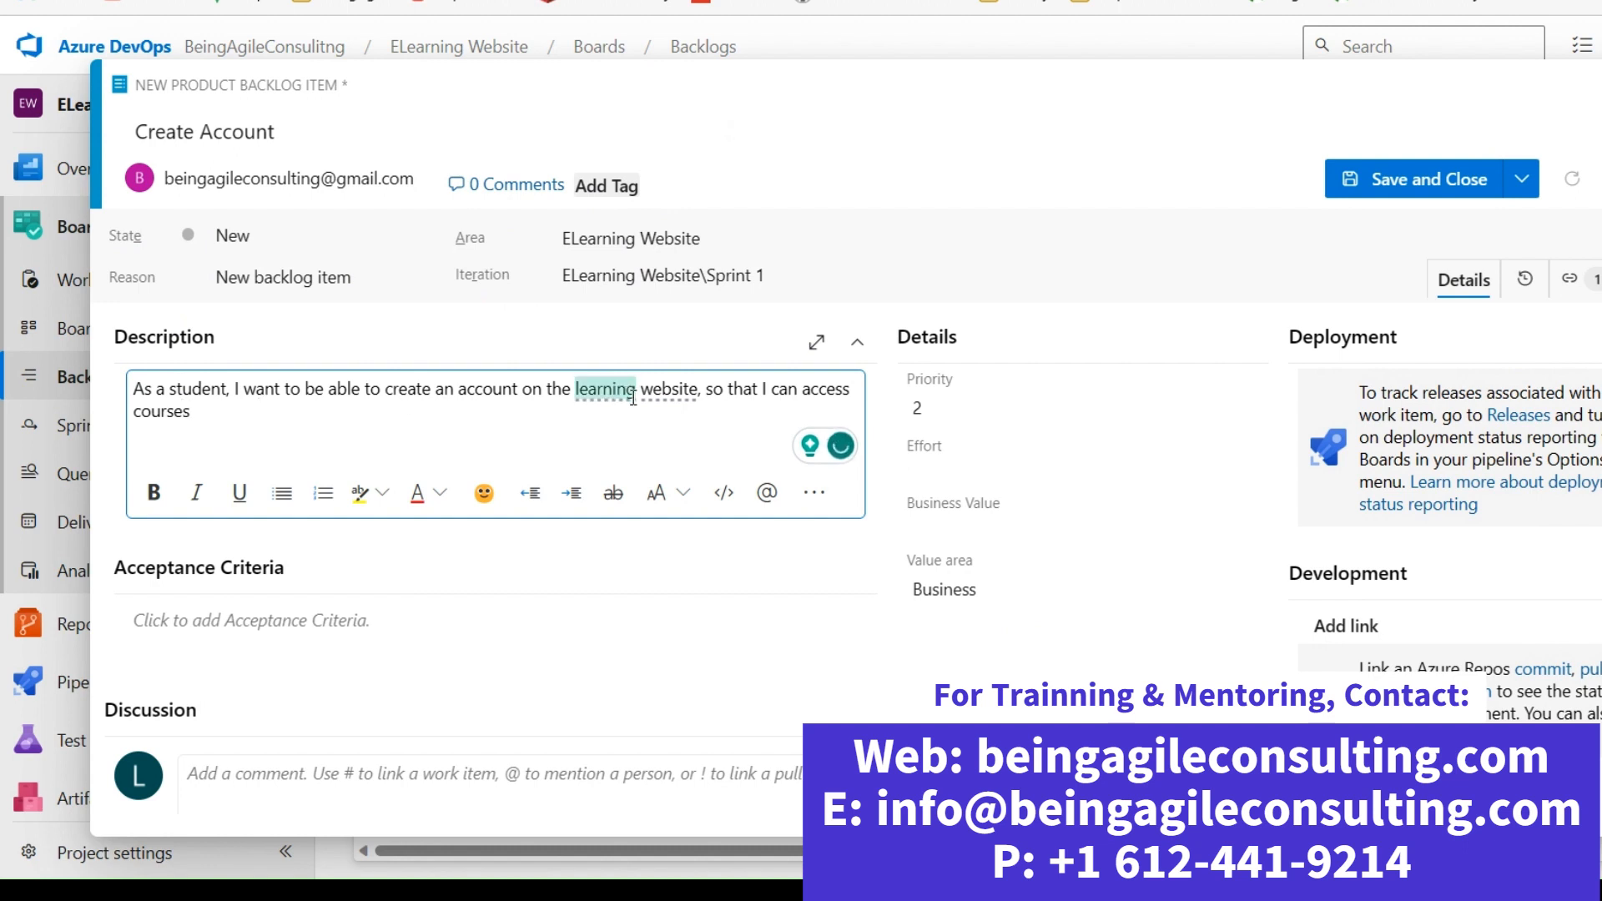
# - Add the suggested period after "courses" at the end of the Create Account description
pyautogui.click(263, 616)
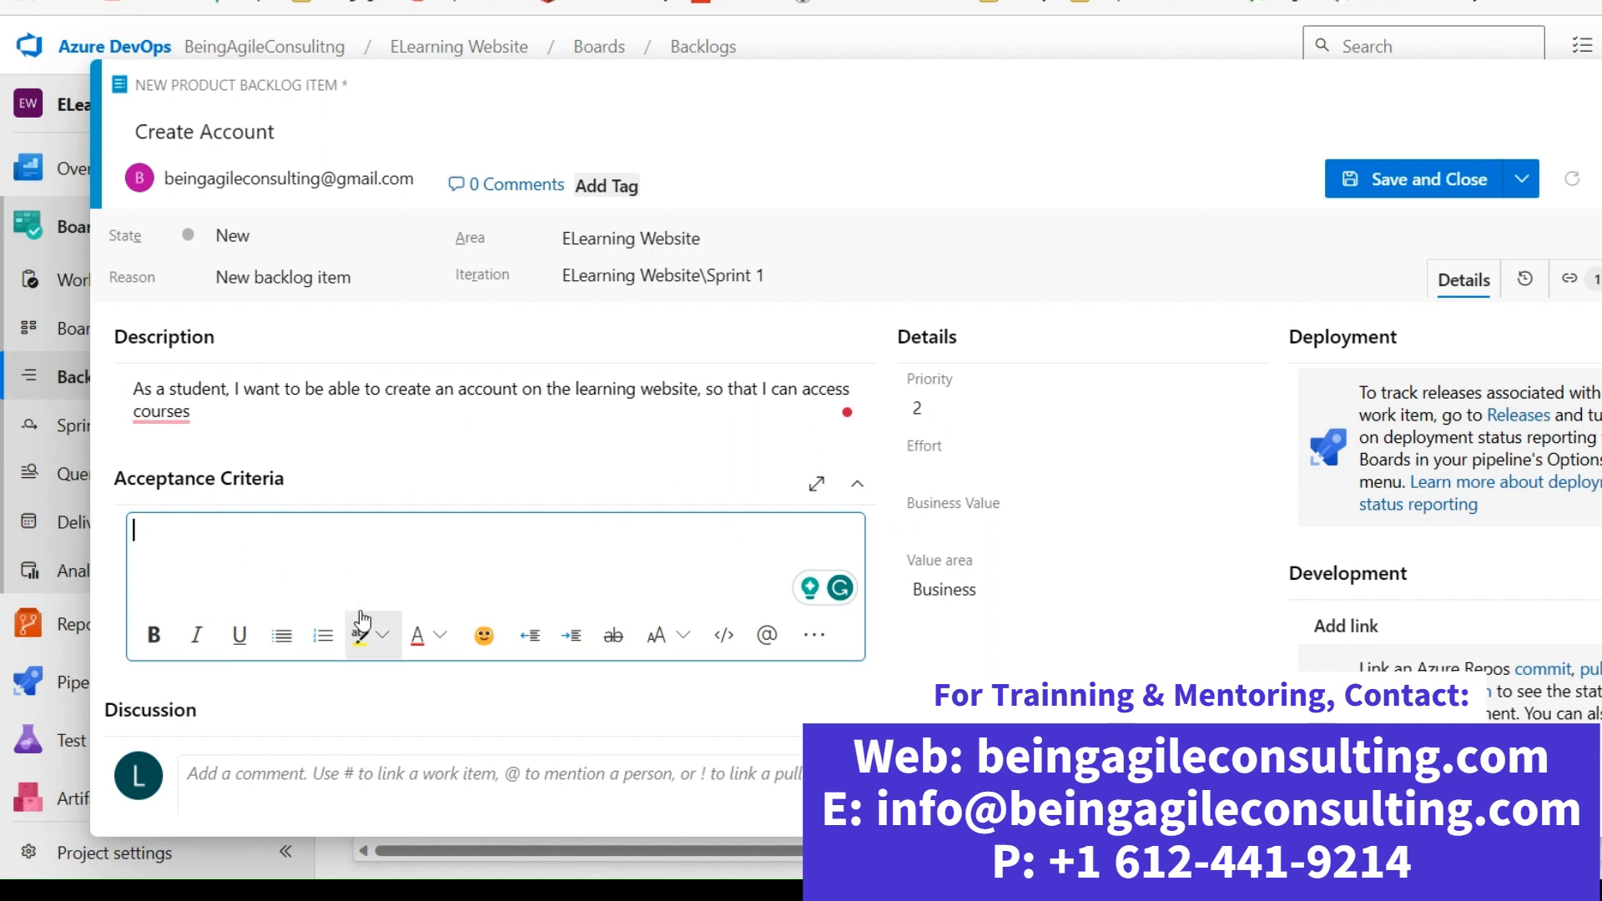
pyautogui.click(171, 411)
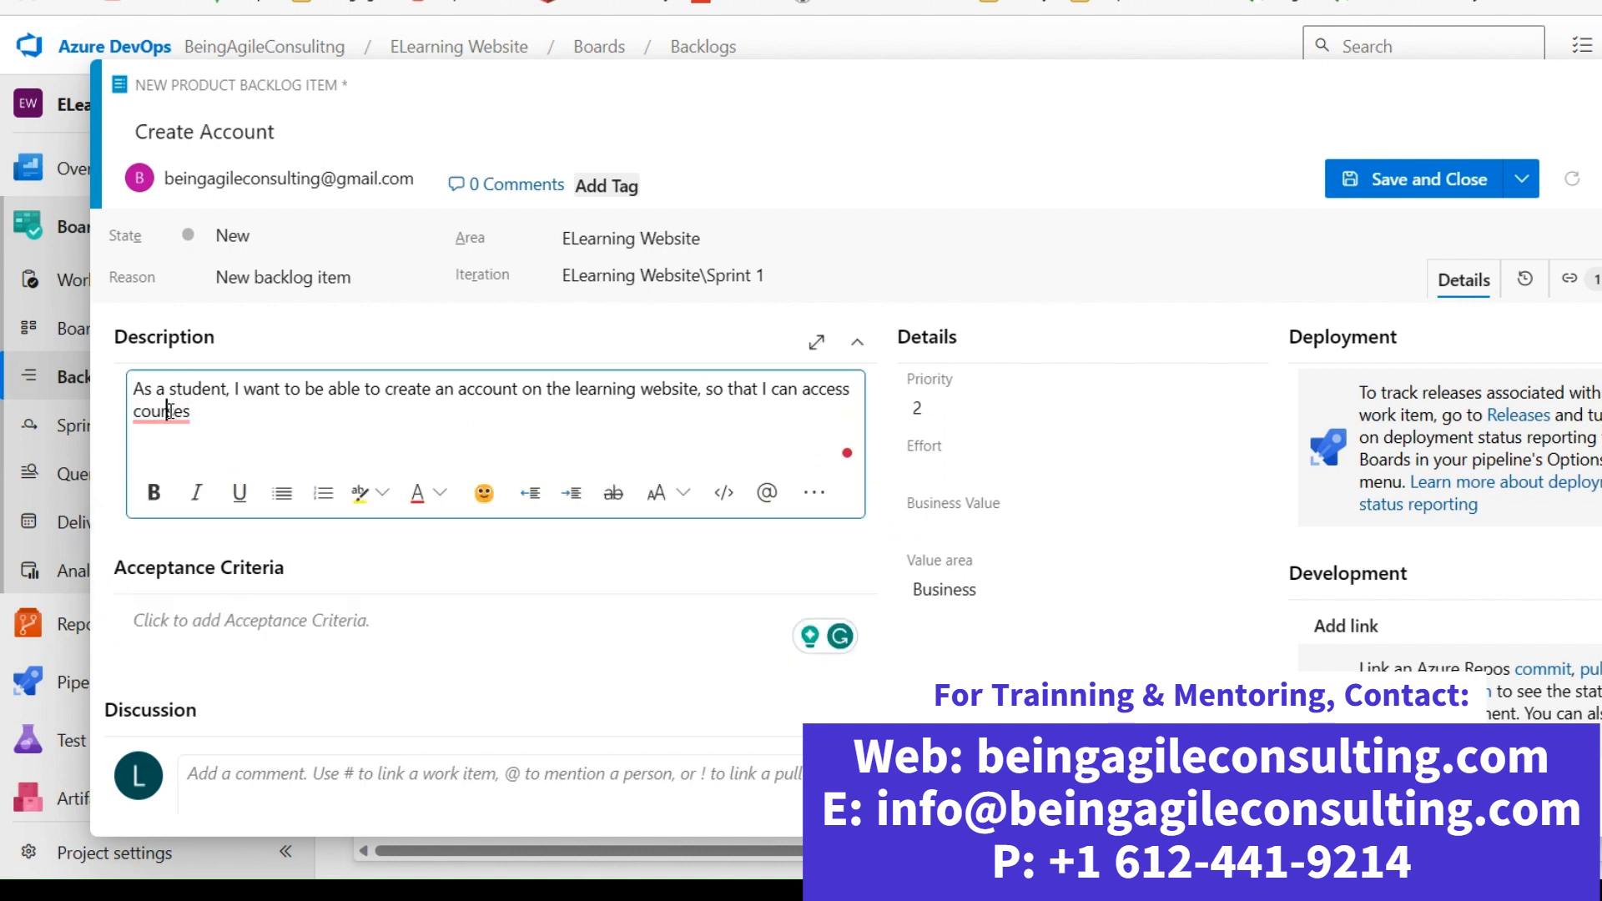
pyautogui.moveTo(173, 412)
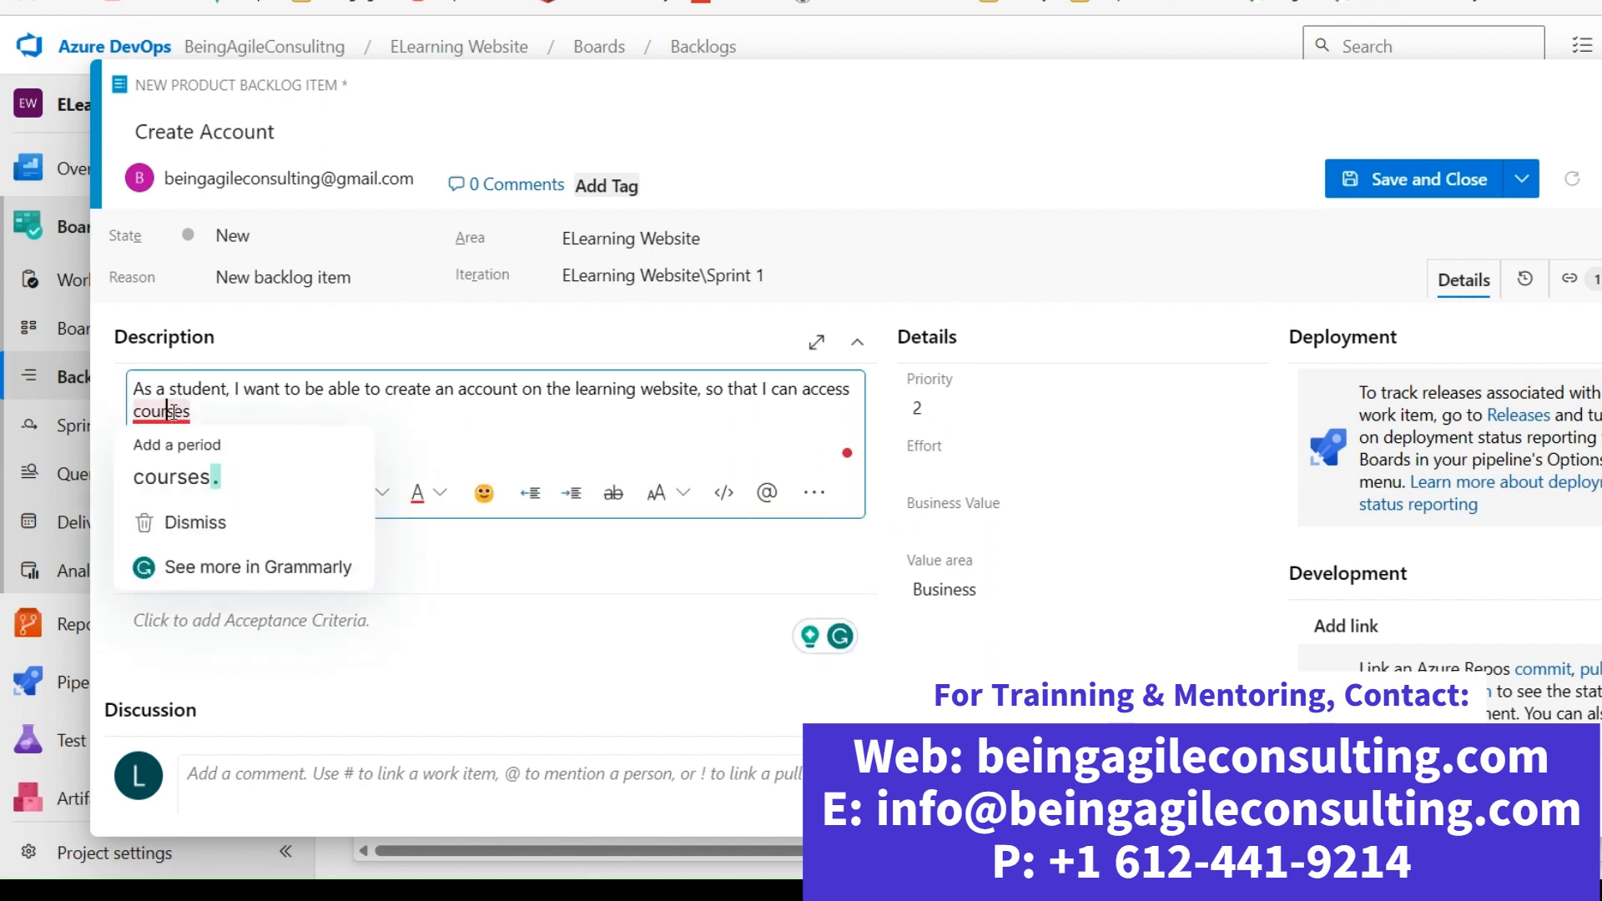
pyautogui.click(173, 478)
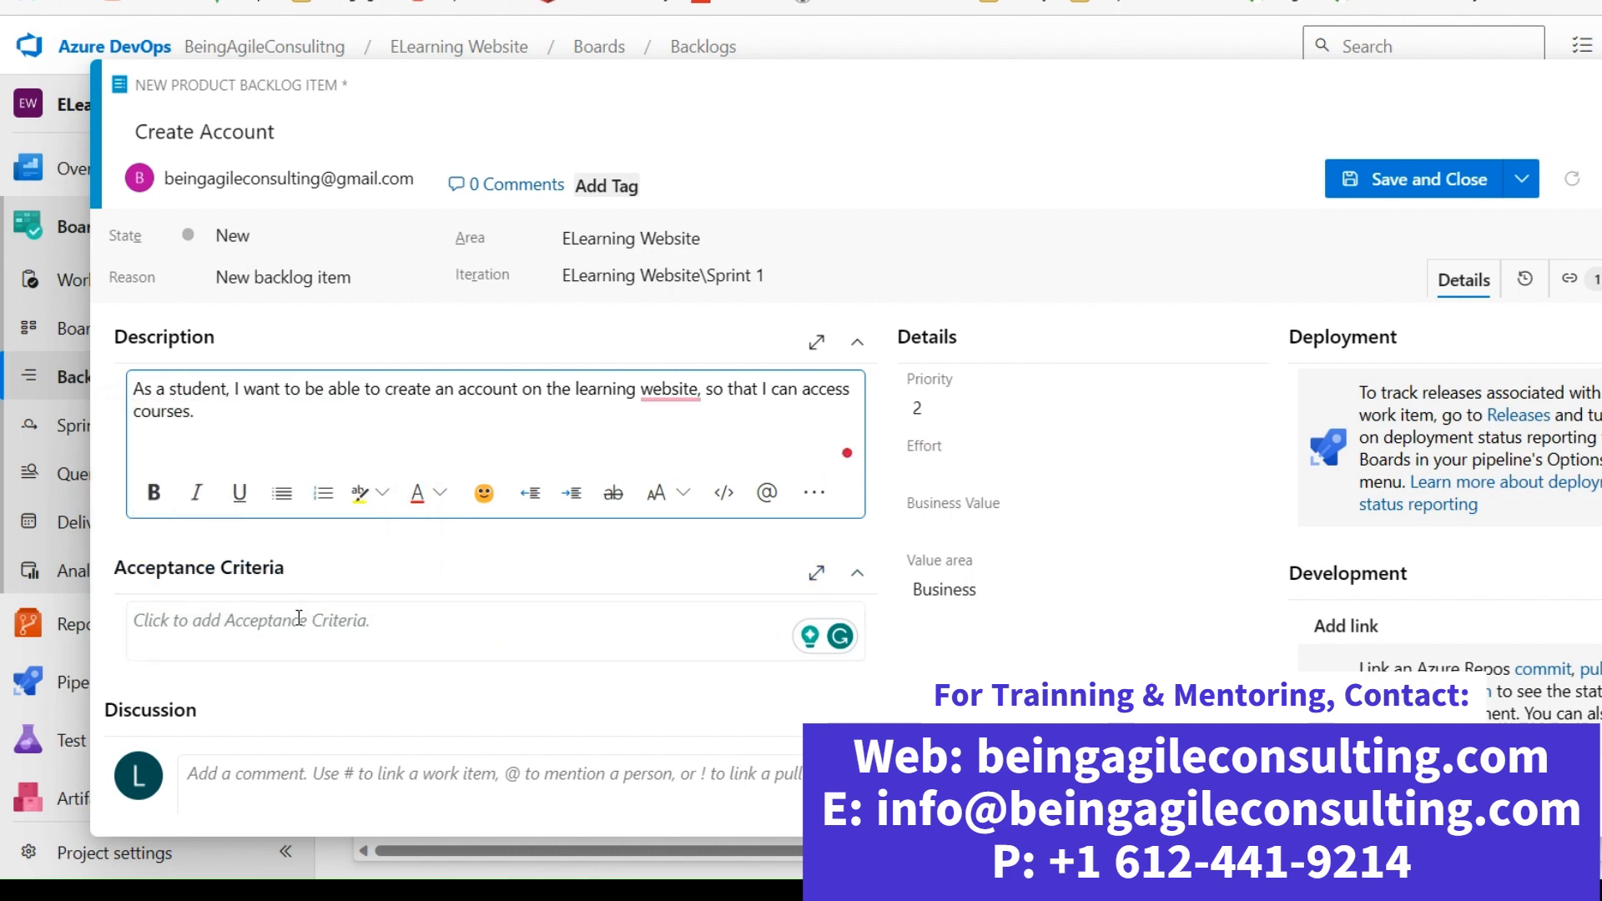
pyautogui.click(244, 618)
pyautogui.scroll(-2, 358, 568)
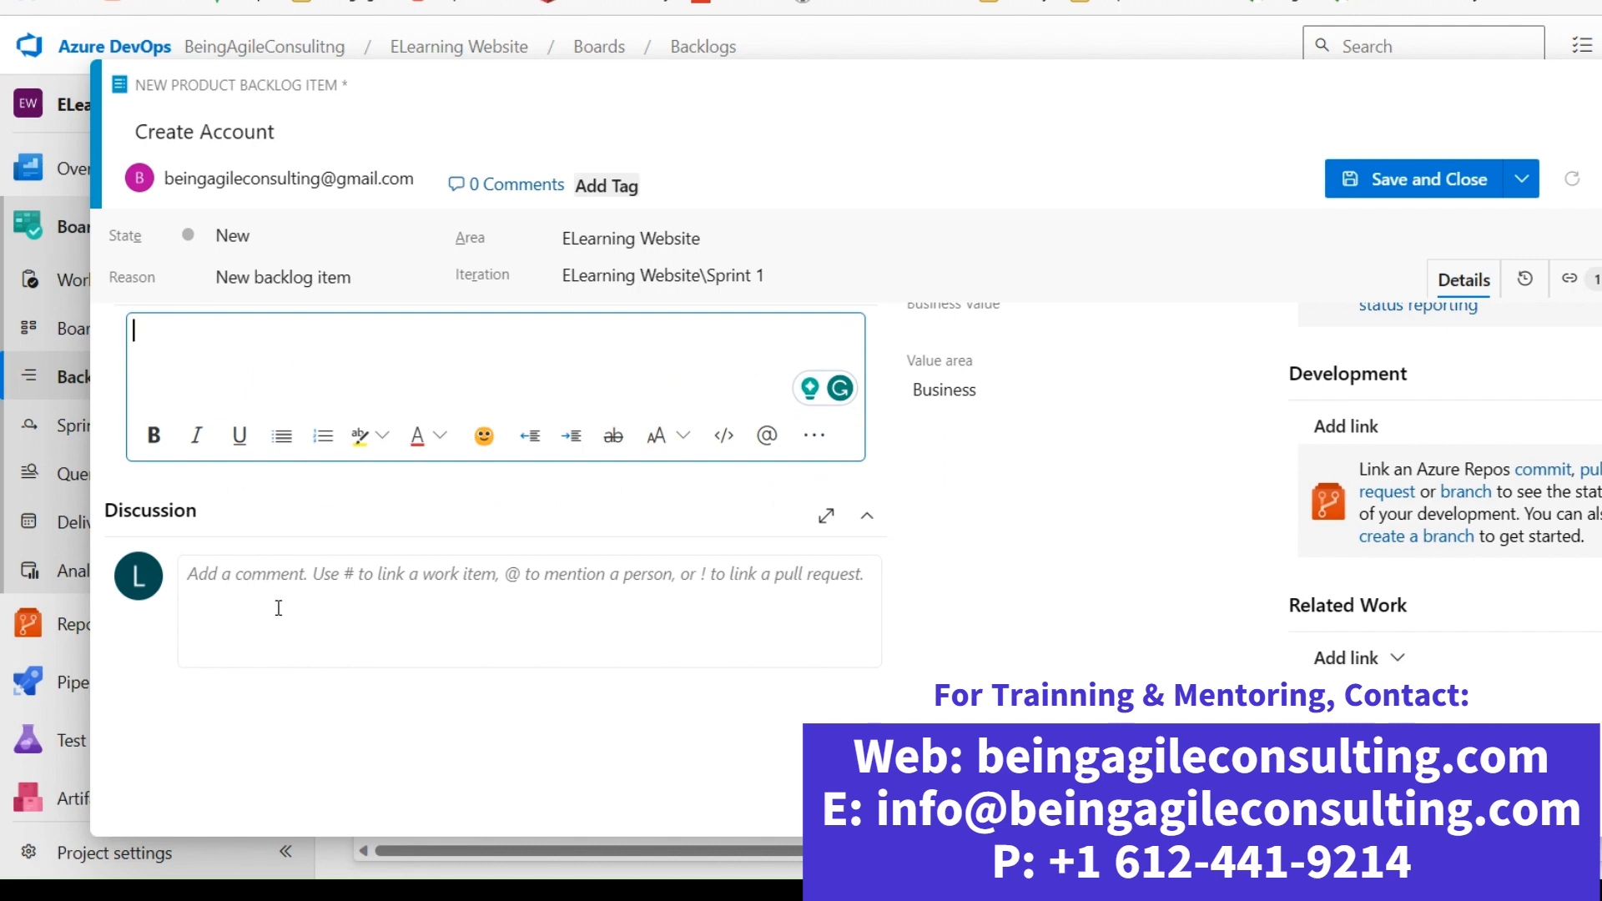
pyautogui.scroll(1, 278, 607)
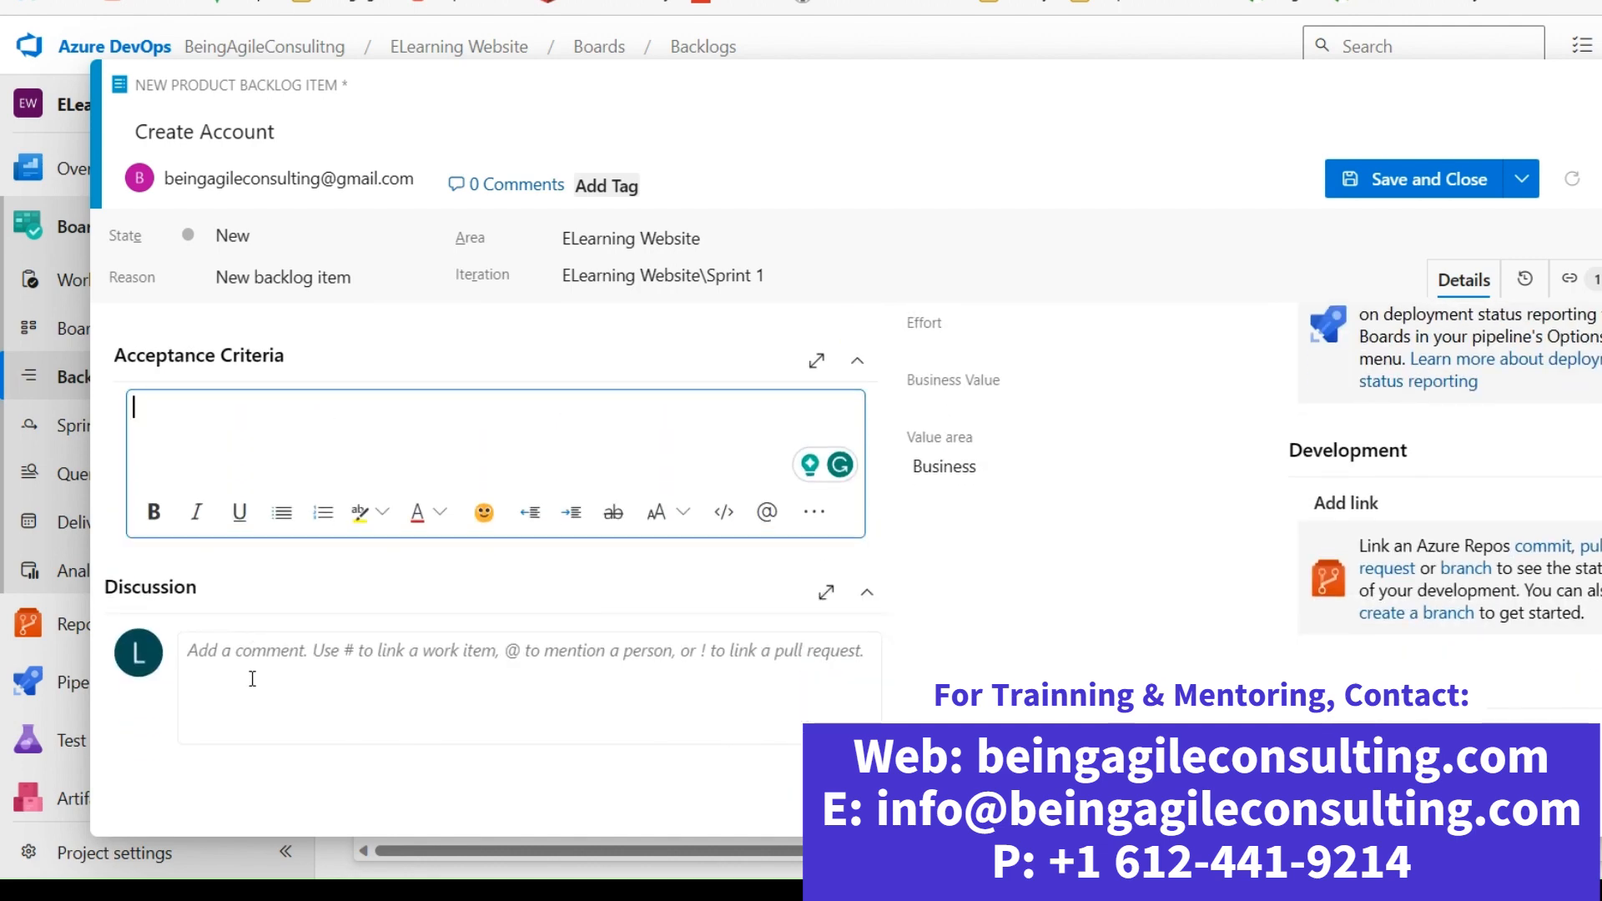
pyautogui.click(250, 677)
pyautogui.scroll(2, 419, 659)
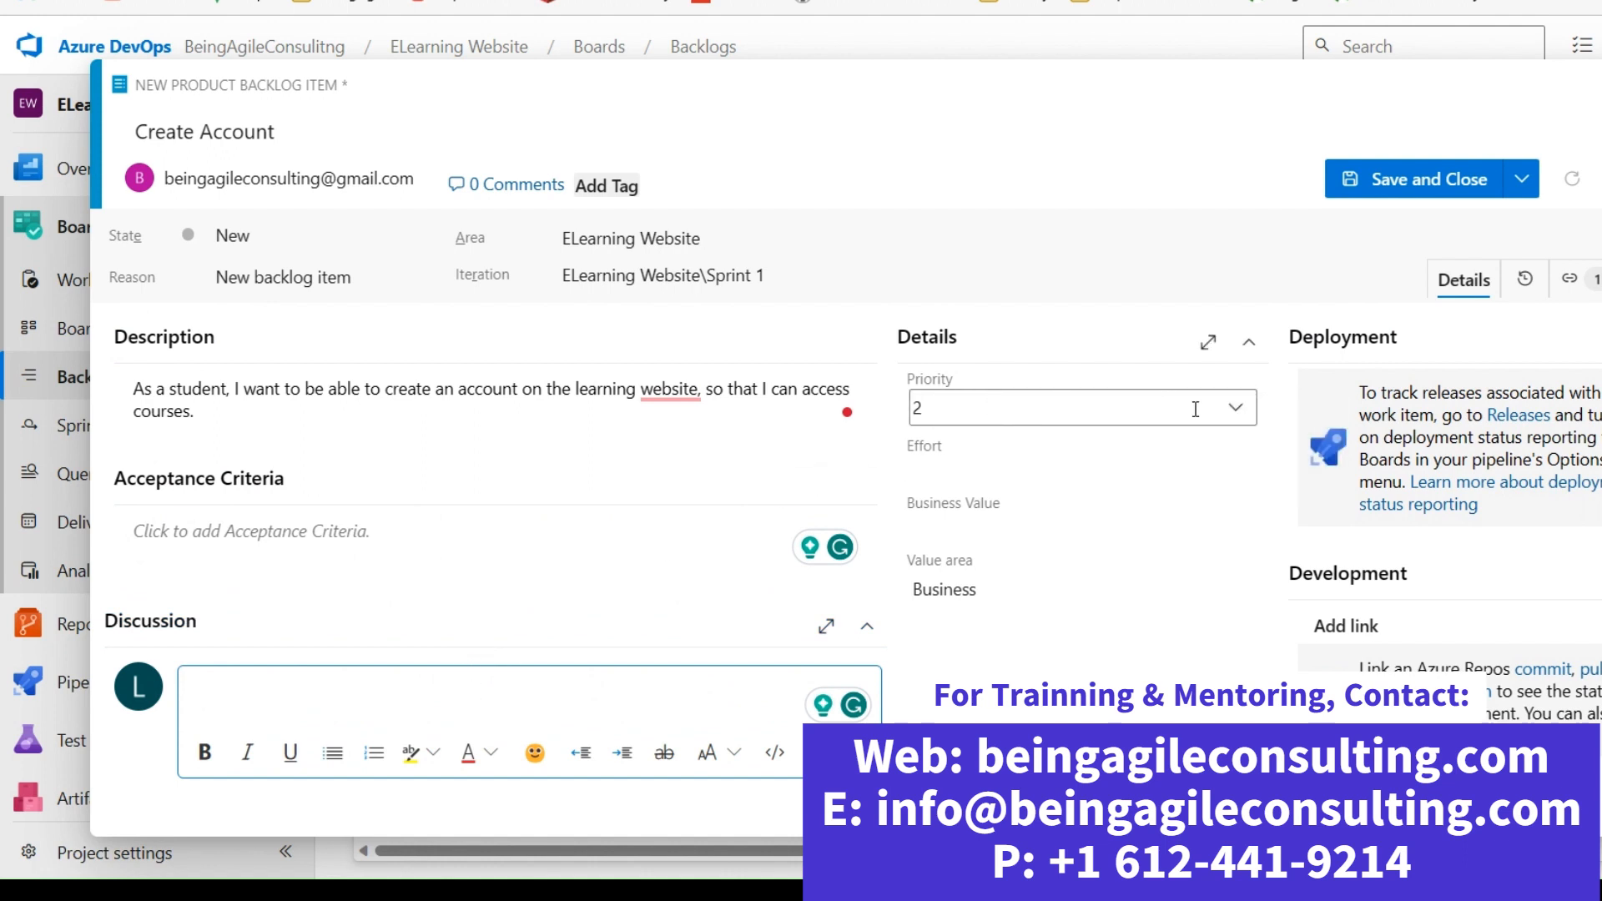
# - Set the Create Account item's priority to 1 and its value area to Business
pyautogui.click(1235, 409)
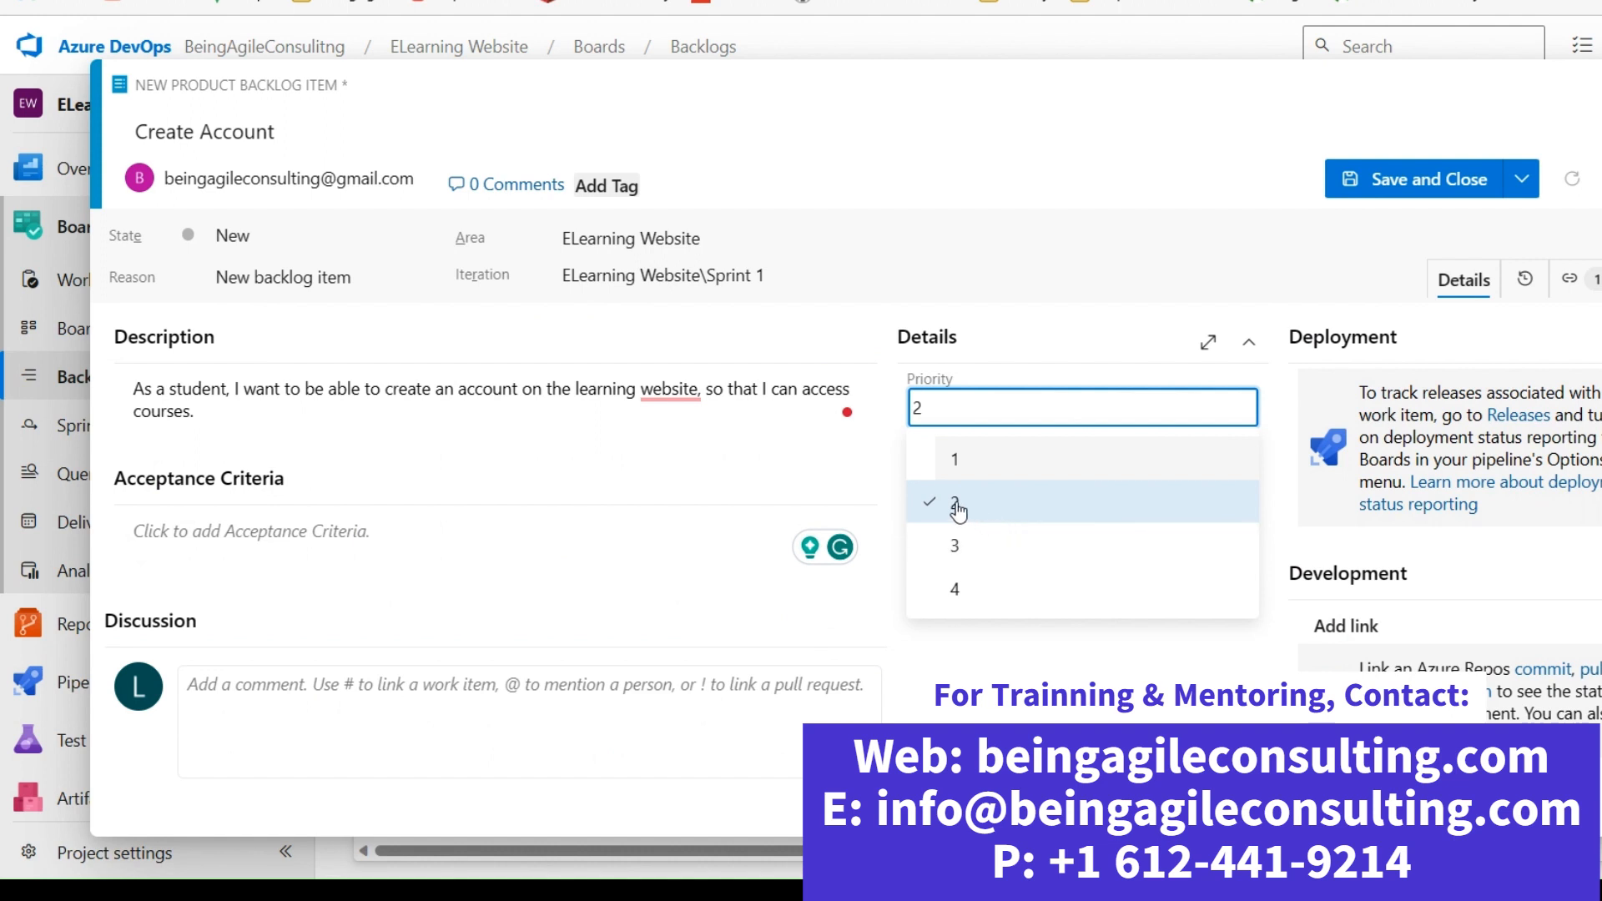
pyautogui.click(979, 469)
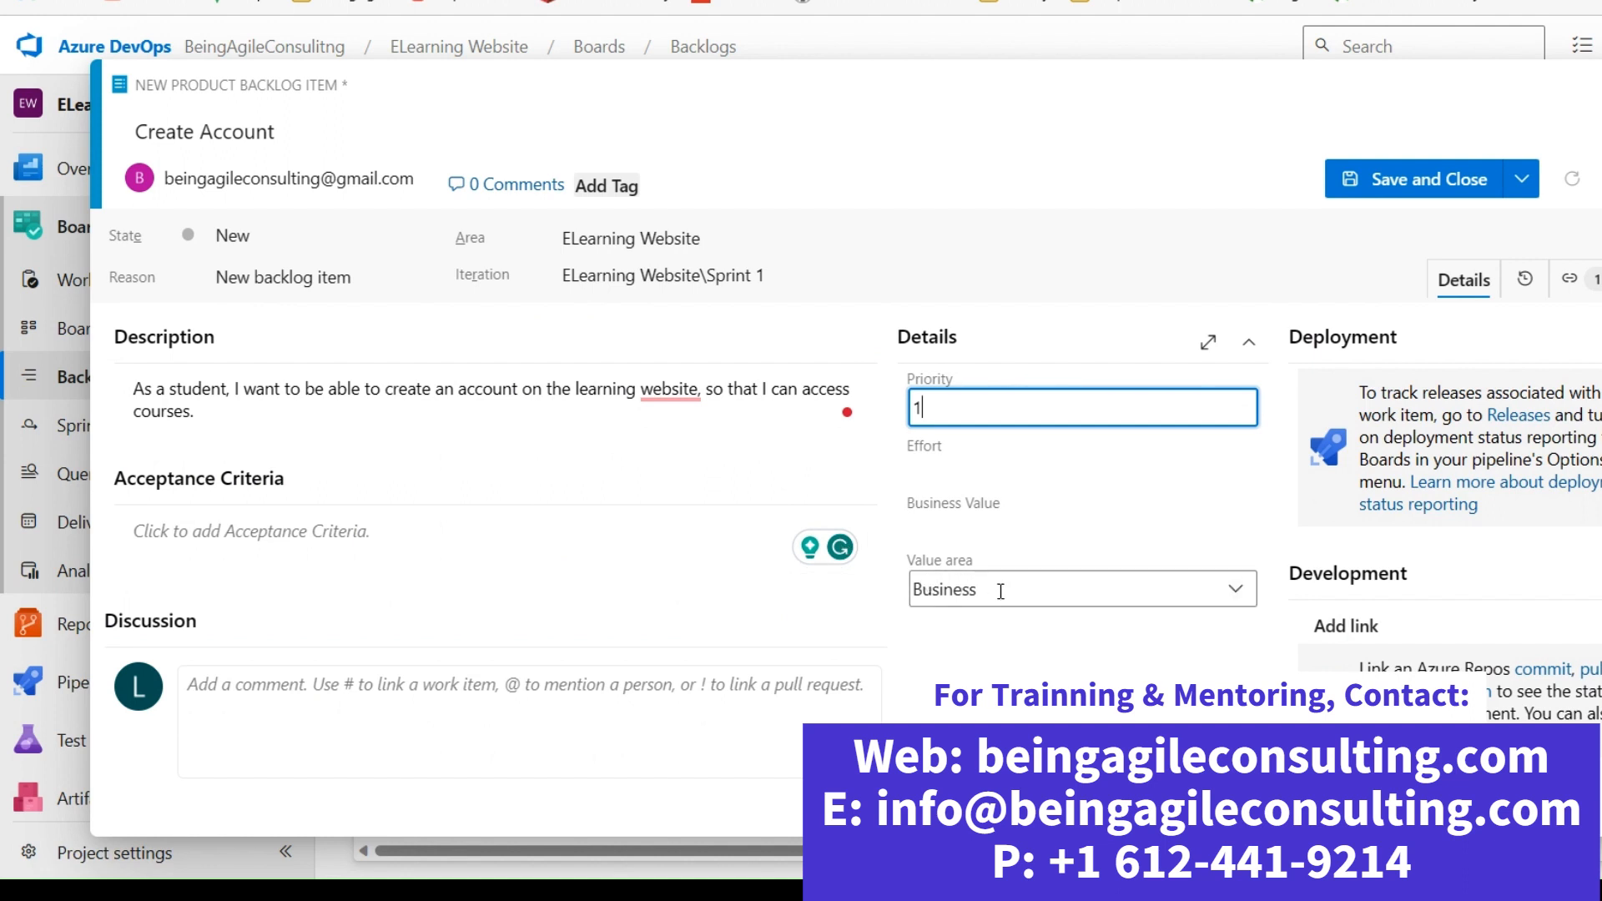
pyautogui.click(1234, 592)
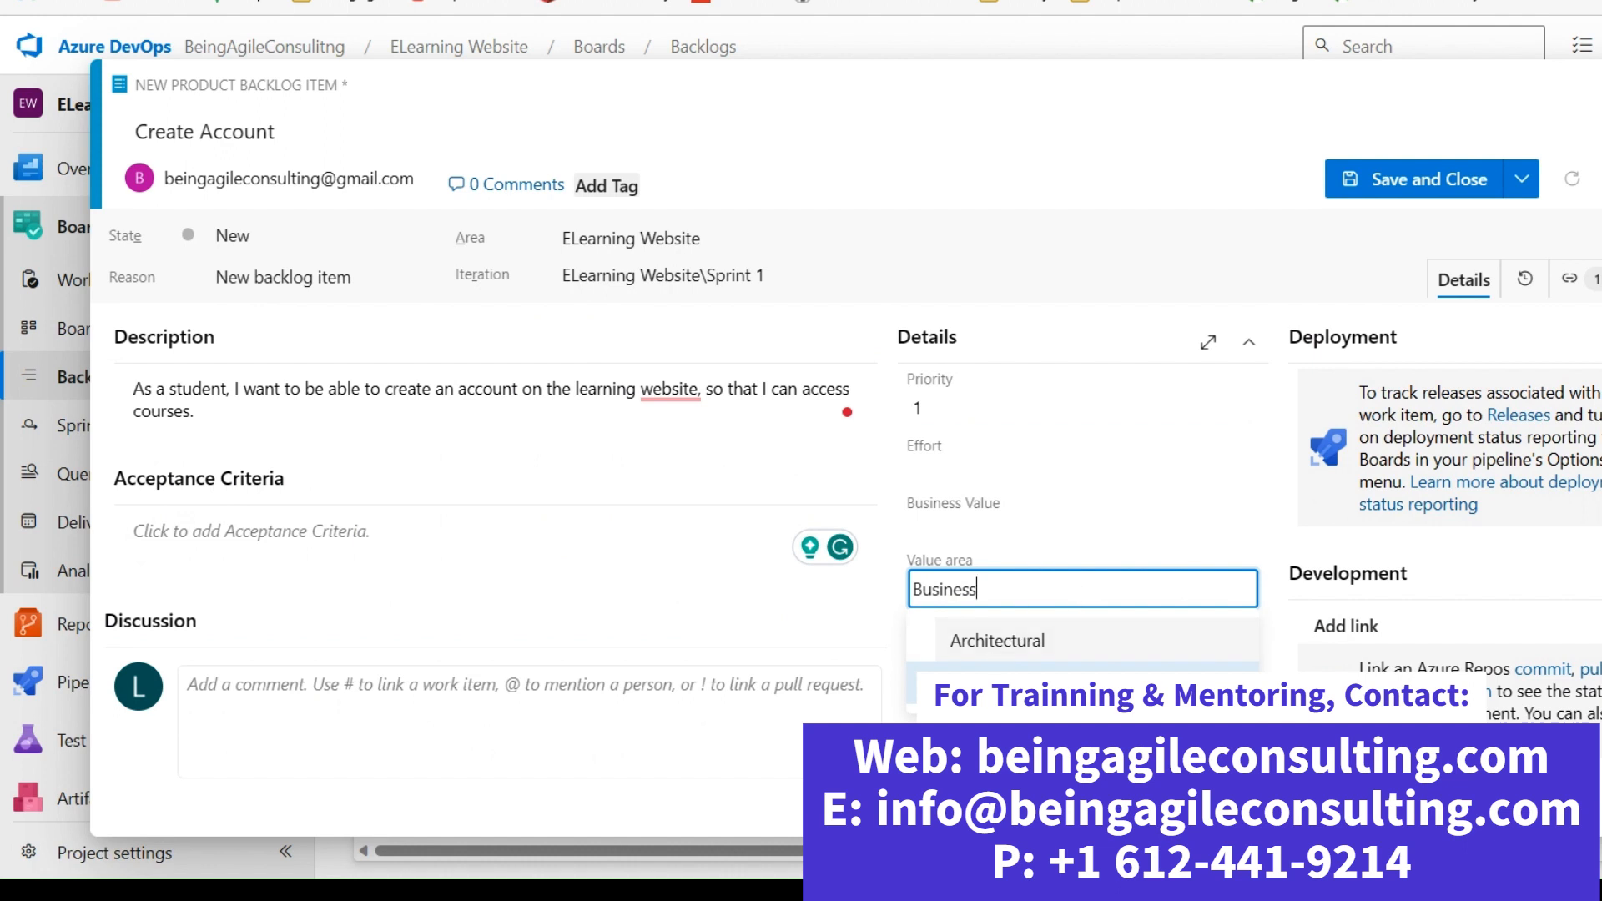
pyautogui.click(985, 680)
# - Save the Create Account backlog item and close its form
pyautogui.scroll(-3, 1001, 591)
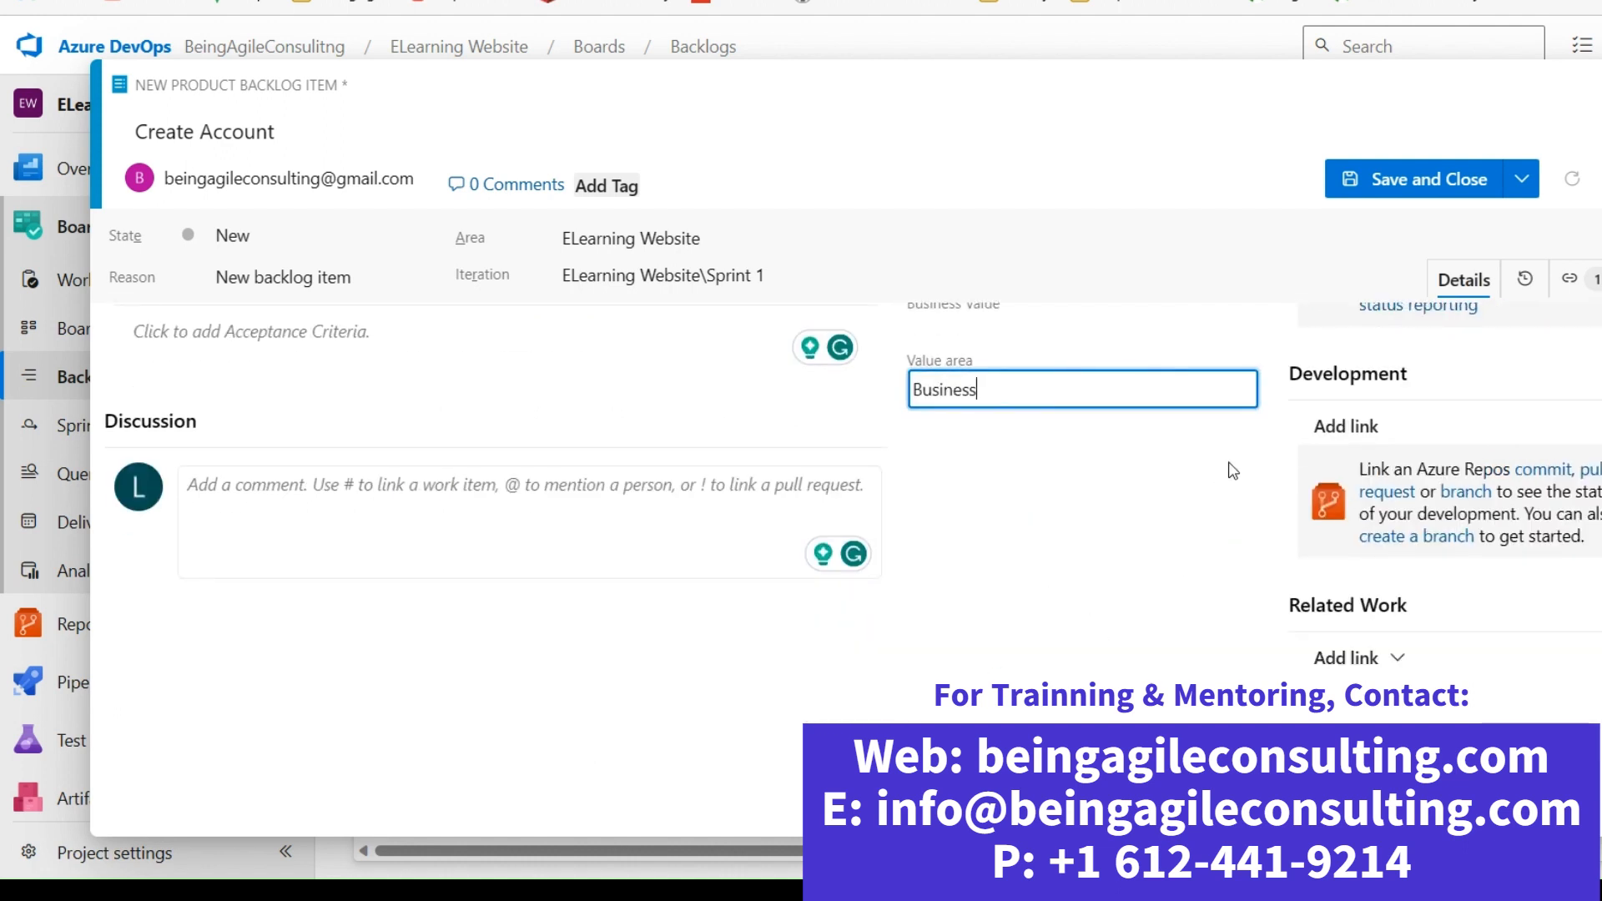
pyautogui.scroll(3, 1235, 467)
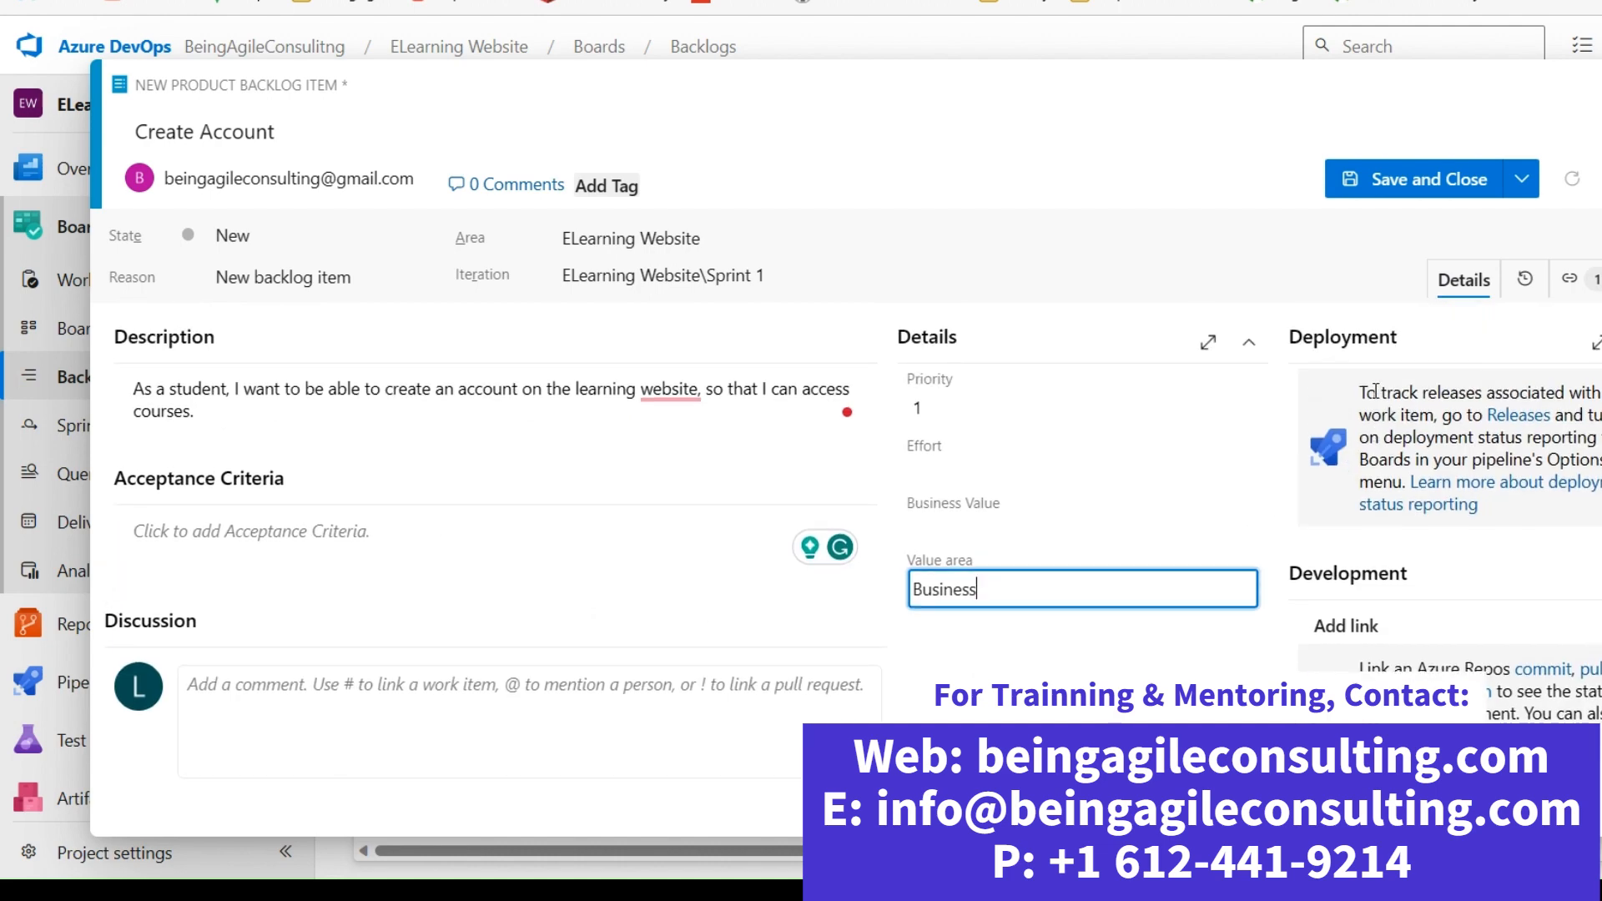
pyautogui.scroll(-1, 1377, 392)
pyautogui.scroll(1, 1377, 384)
pyautogui.click(1421, 184)
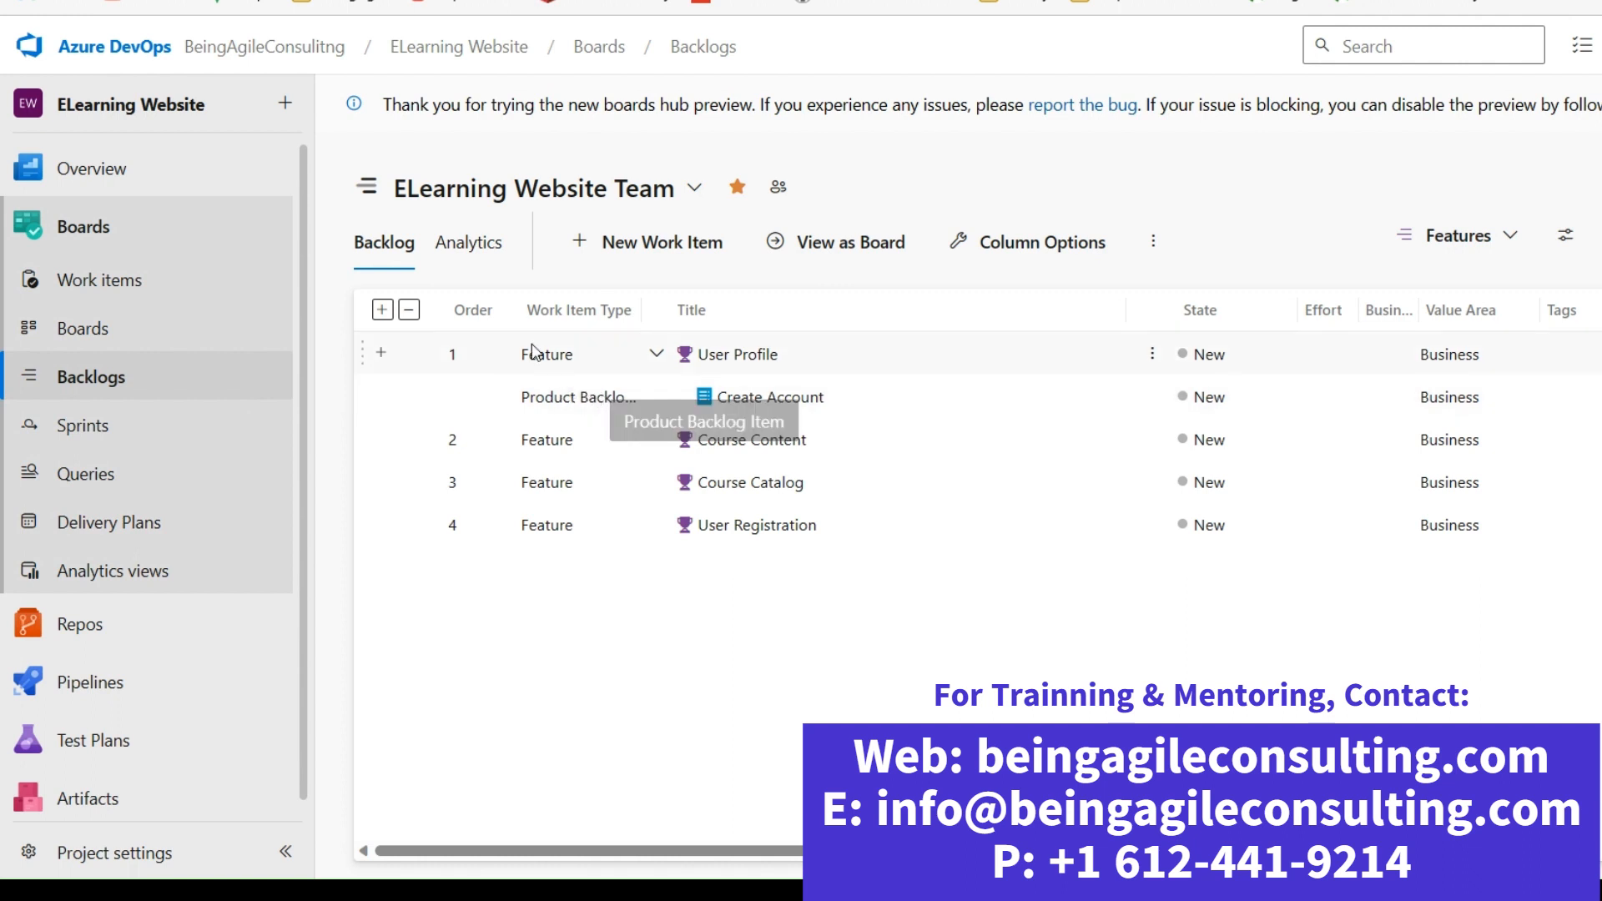
# - Add another Product Backlog Item under the User Profile feature and title it "Account Log In"
pyautogui.click(383, 355)
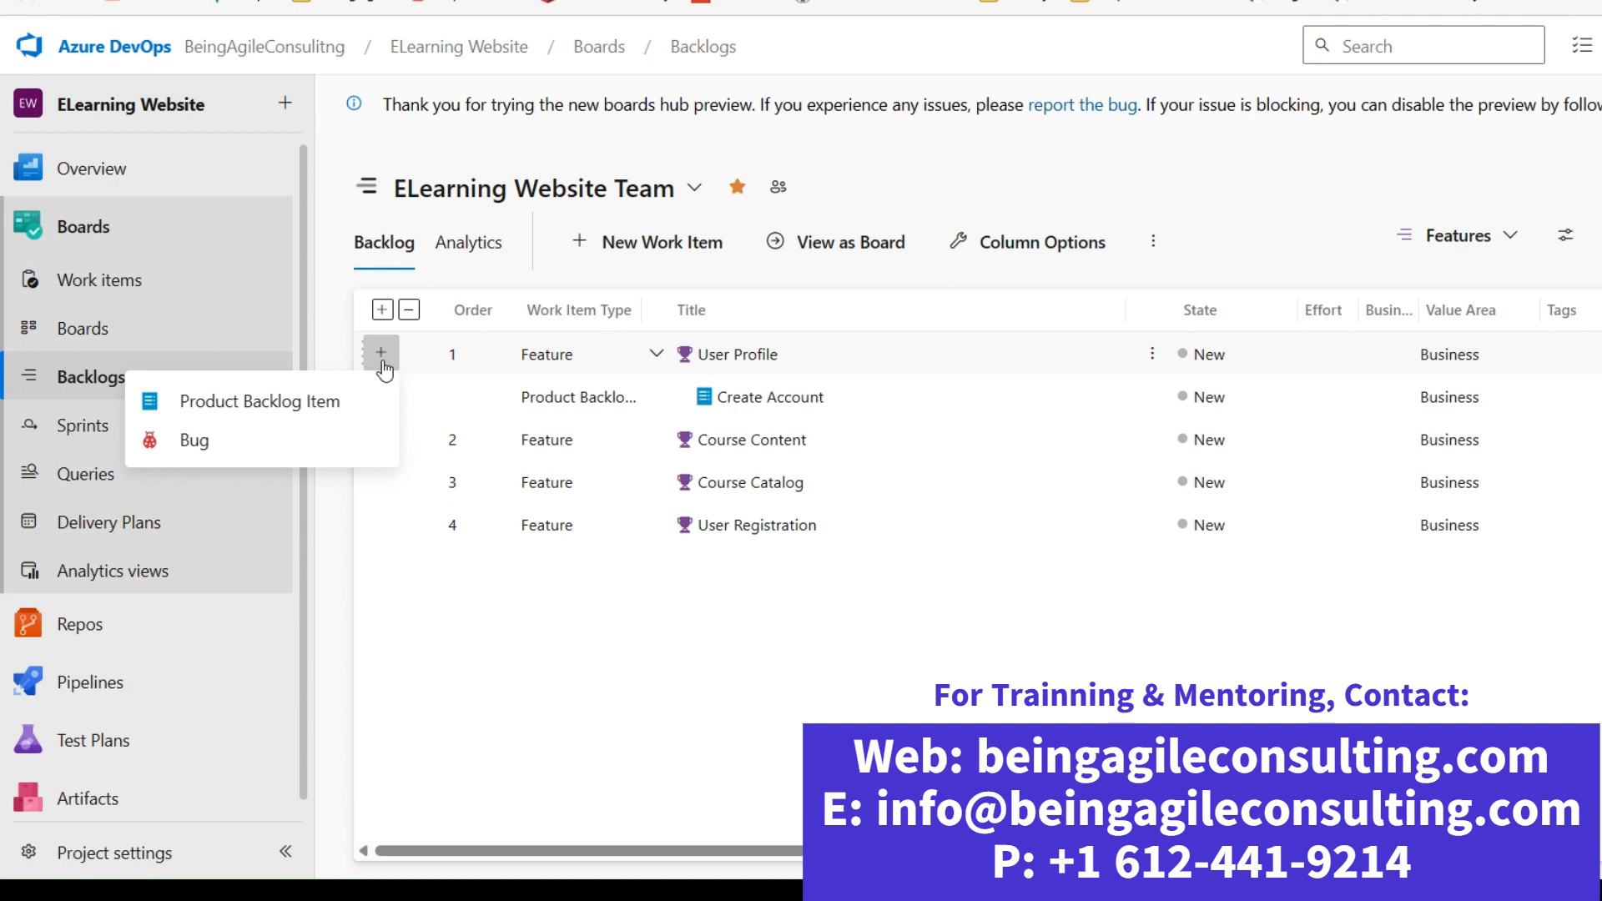
pyautogui.click(225, 406)
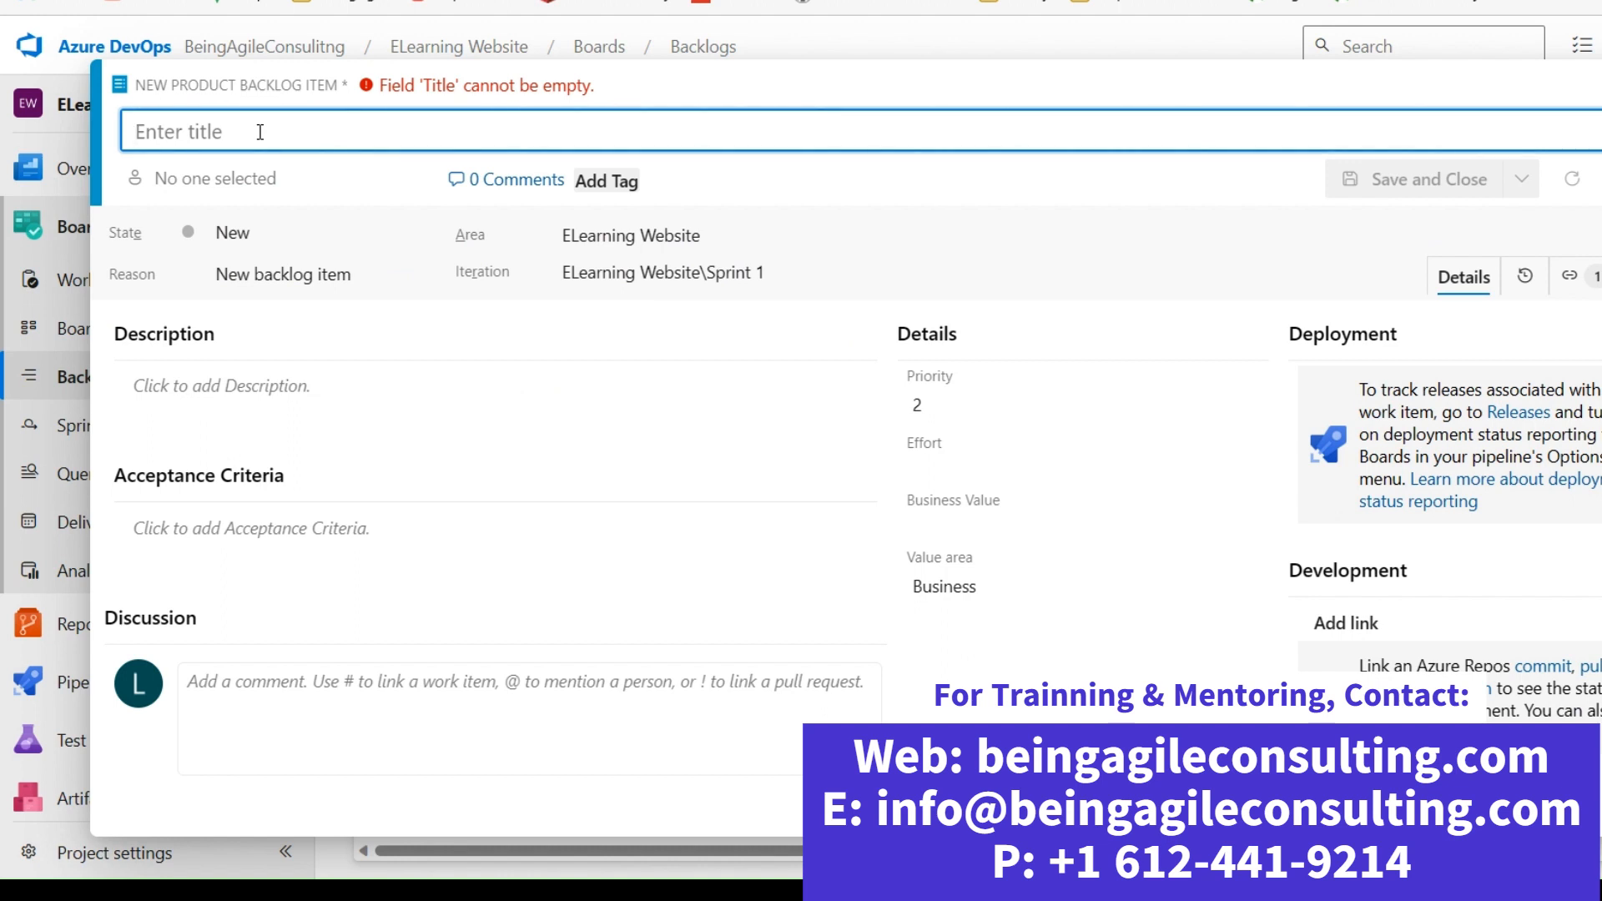
pyautogui.write('Account')
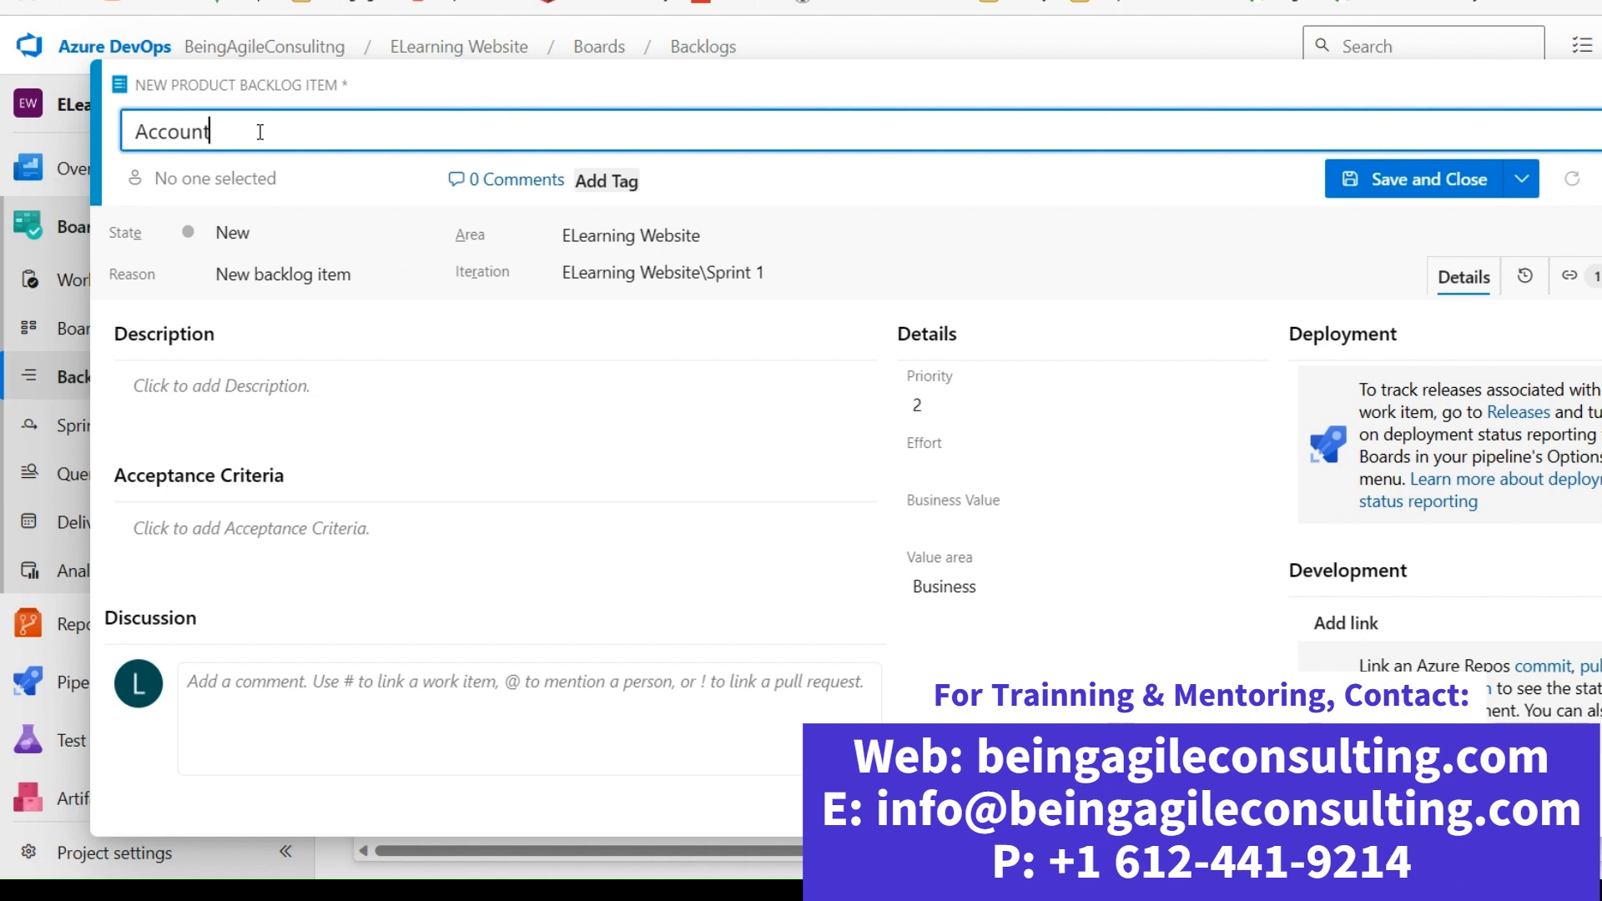
pyautogui.write(' Log In')
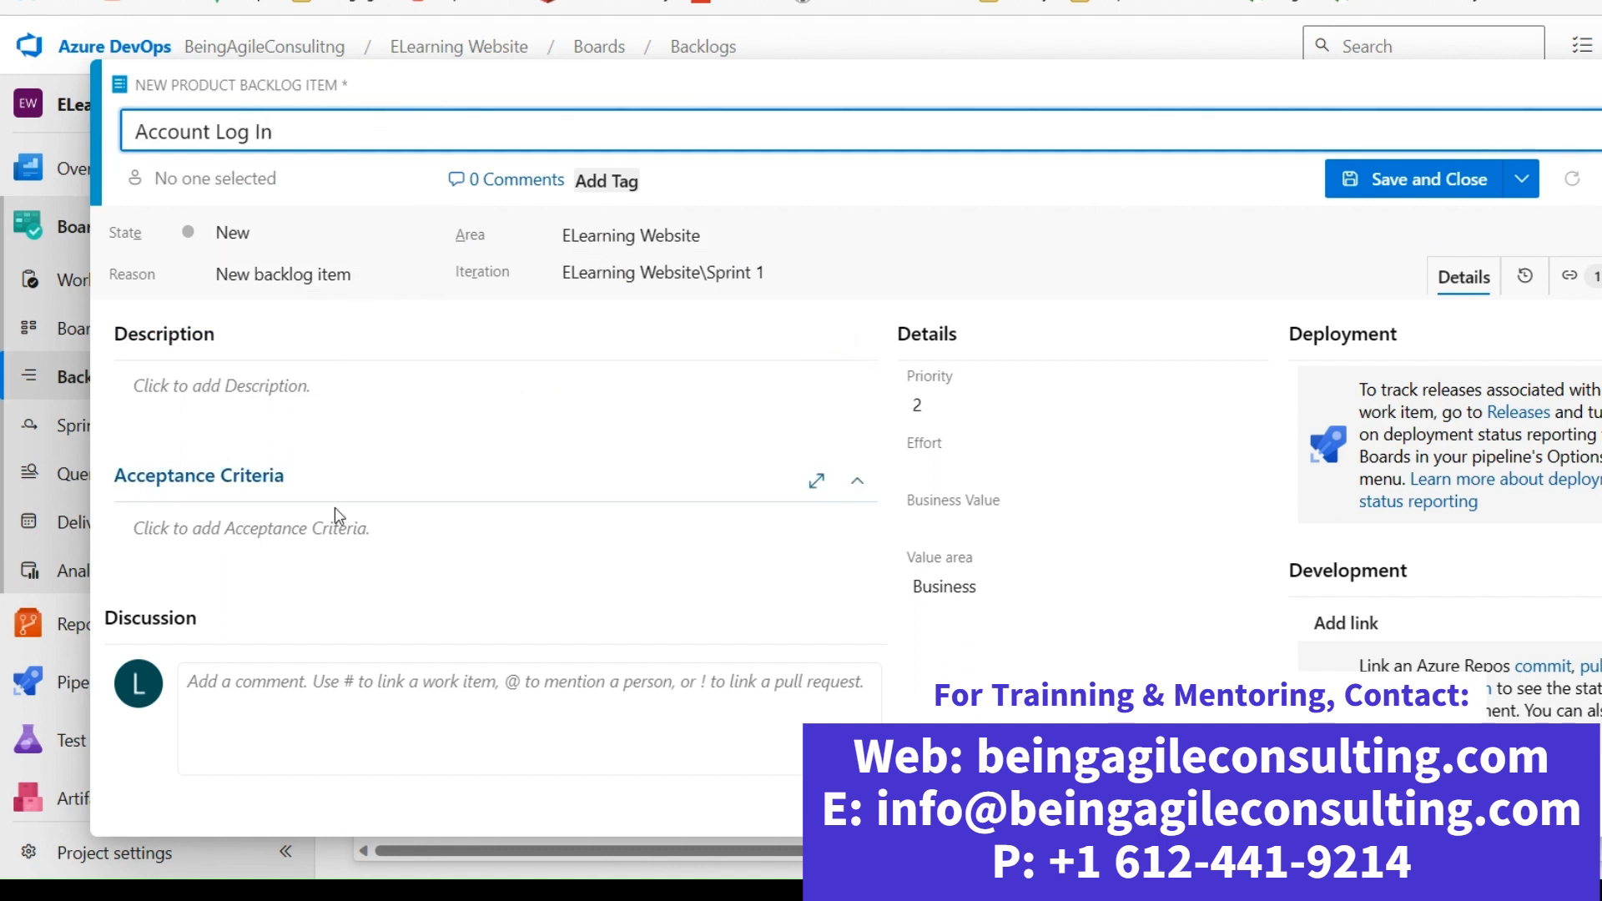
# - Review the Account Log In item's fields, then save and close it with the default settings
pyautogui.scroll(-1, 334, 507)
pyautogui.scroll(1, 378, 515)
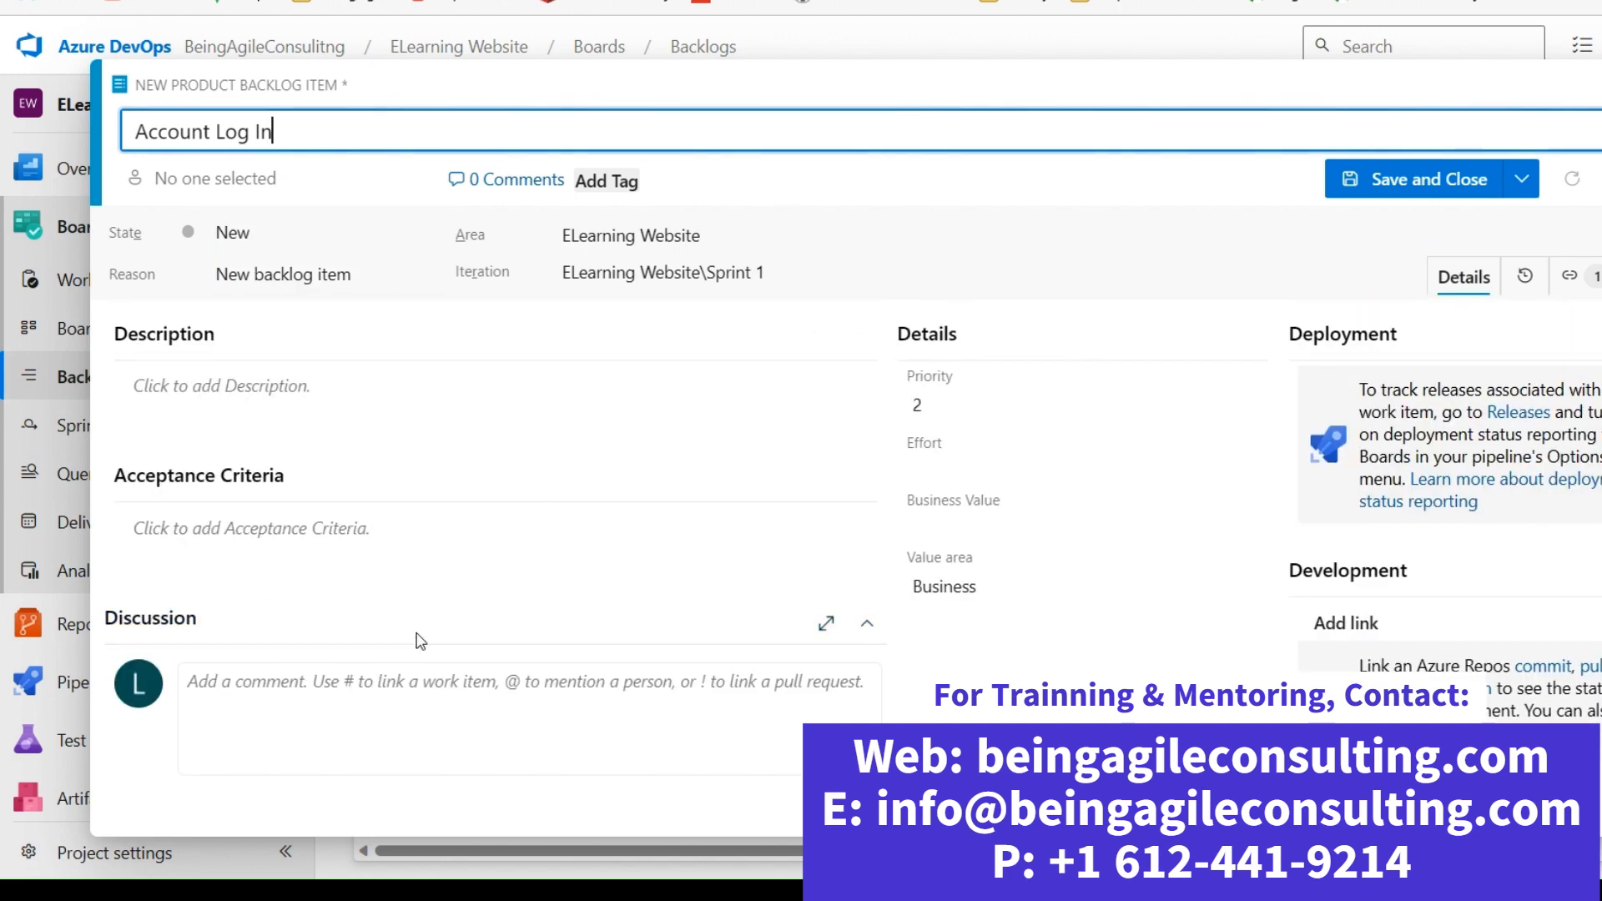
pyautogui.scroll(-2, 518, 580)
pyautogui.scroll(2, 516, 552)
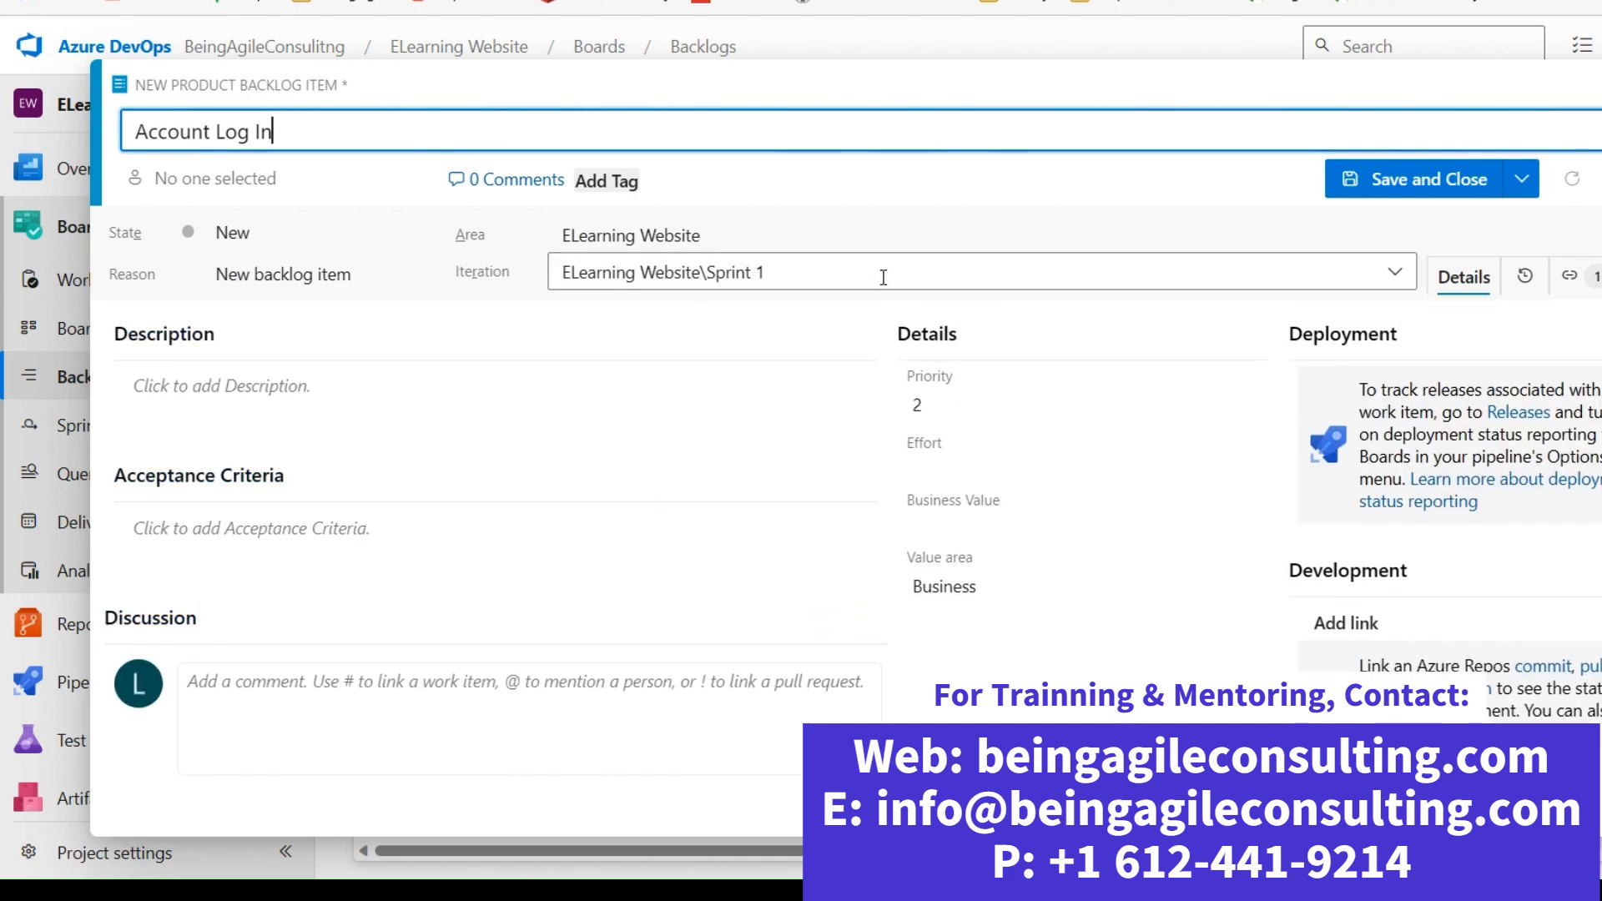
pyautogui.scroll(-2, 644, 665)
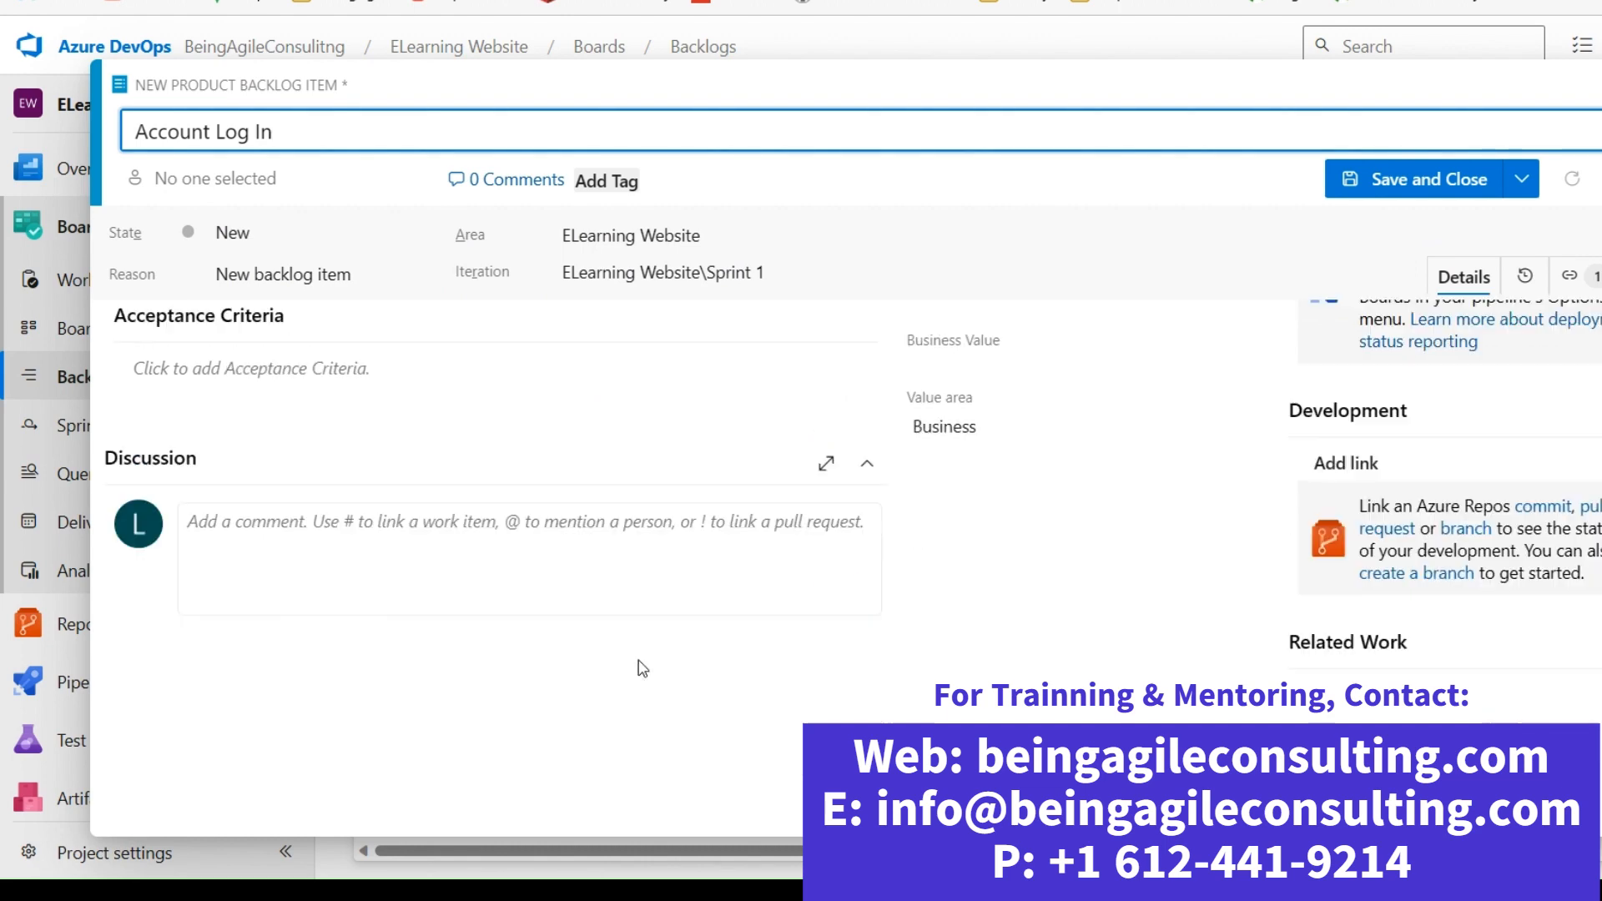
pyautogui.scroll(2, 829, 631)
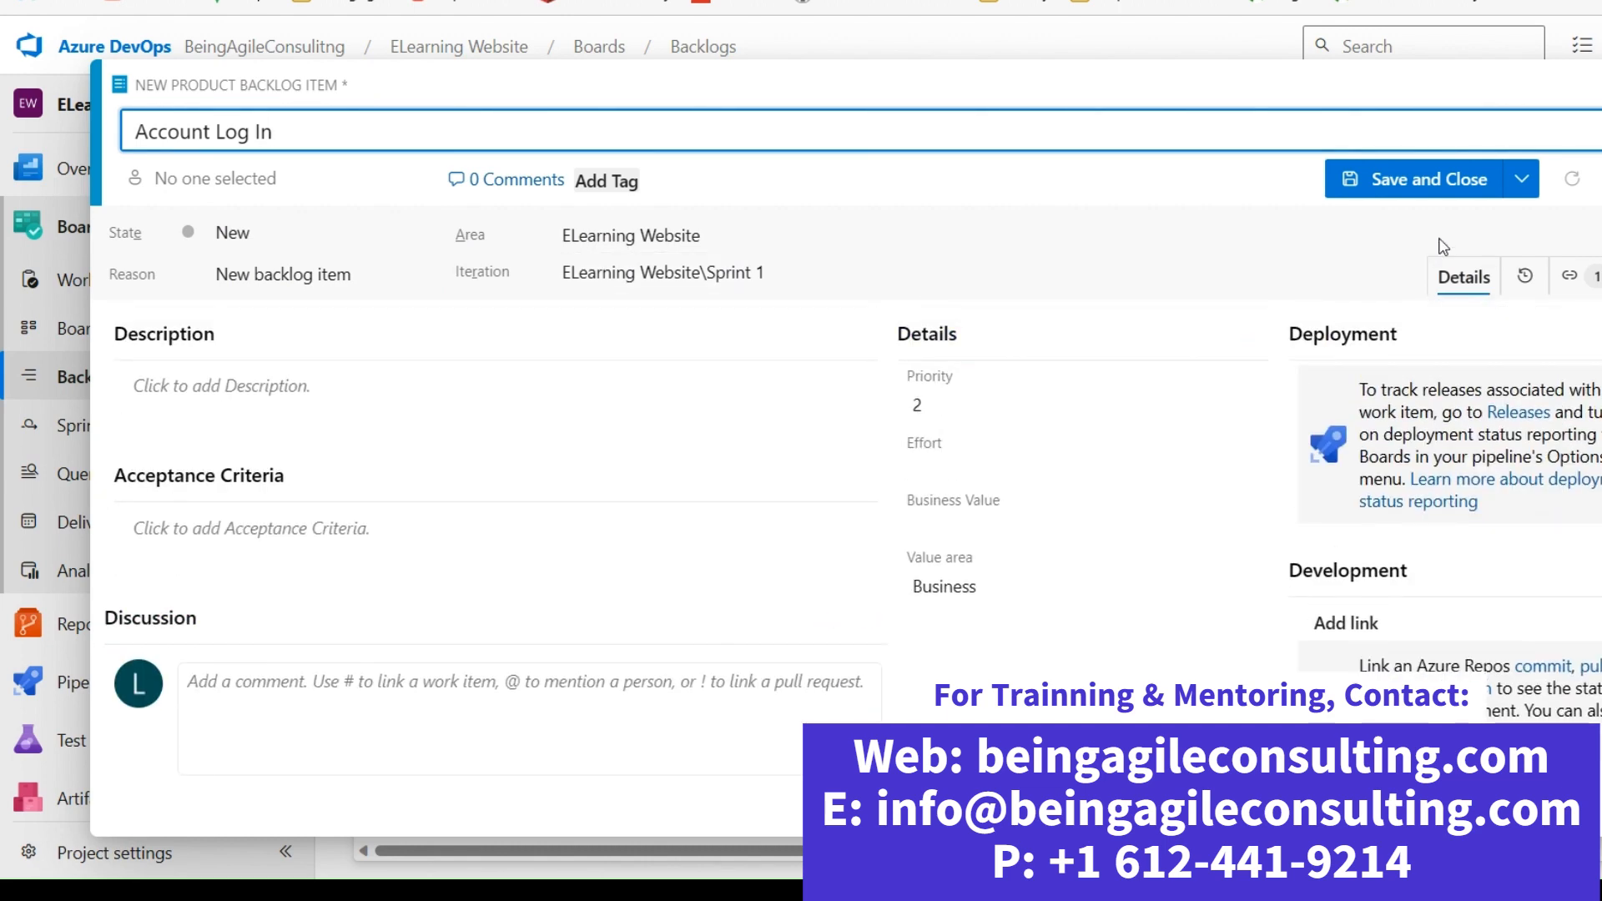
pyautogui.scroll(-2, 401, 603)
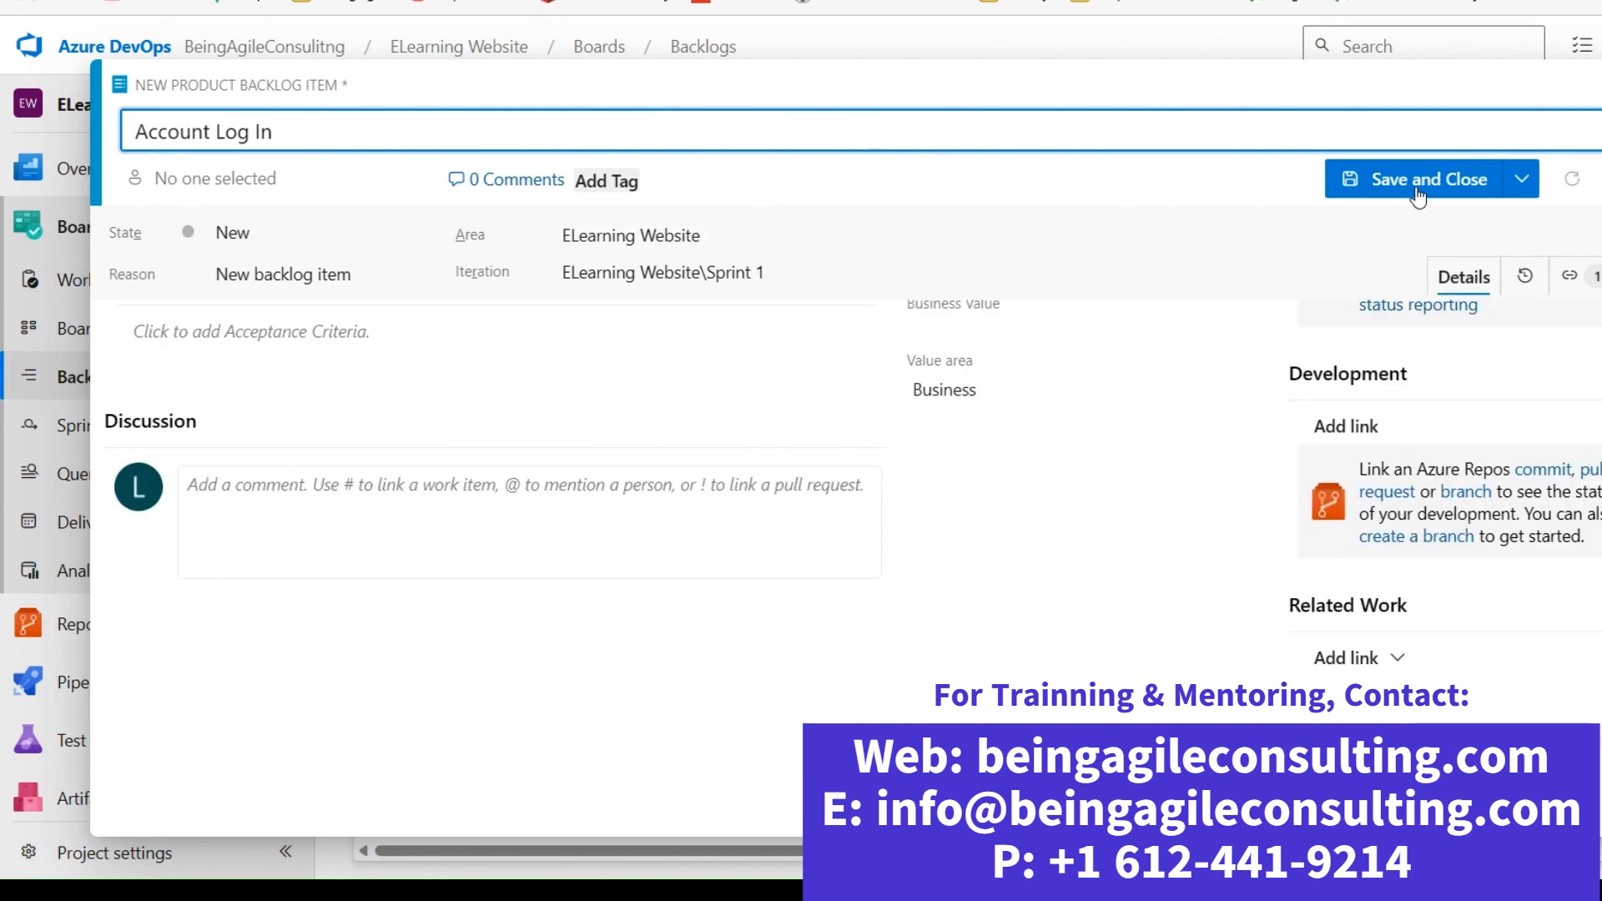
pyautogui.click(1390, 187)
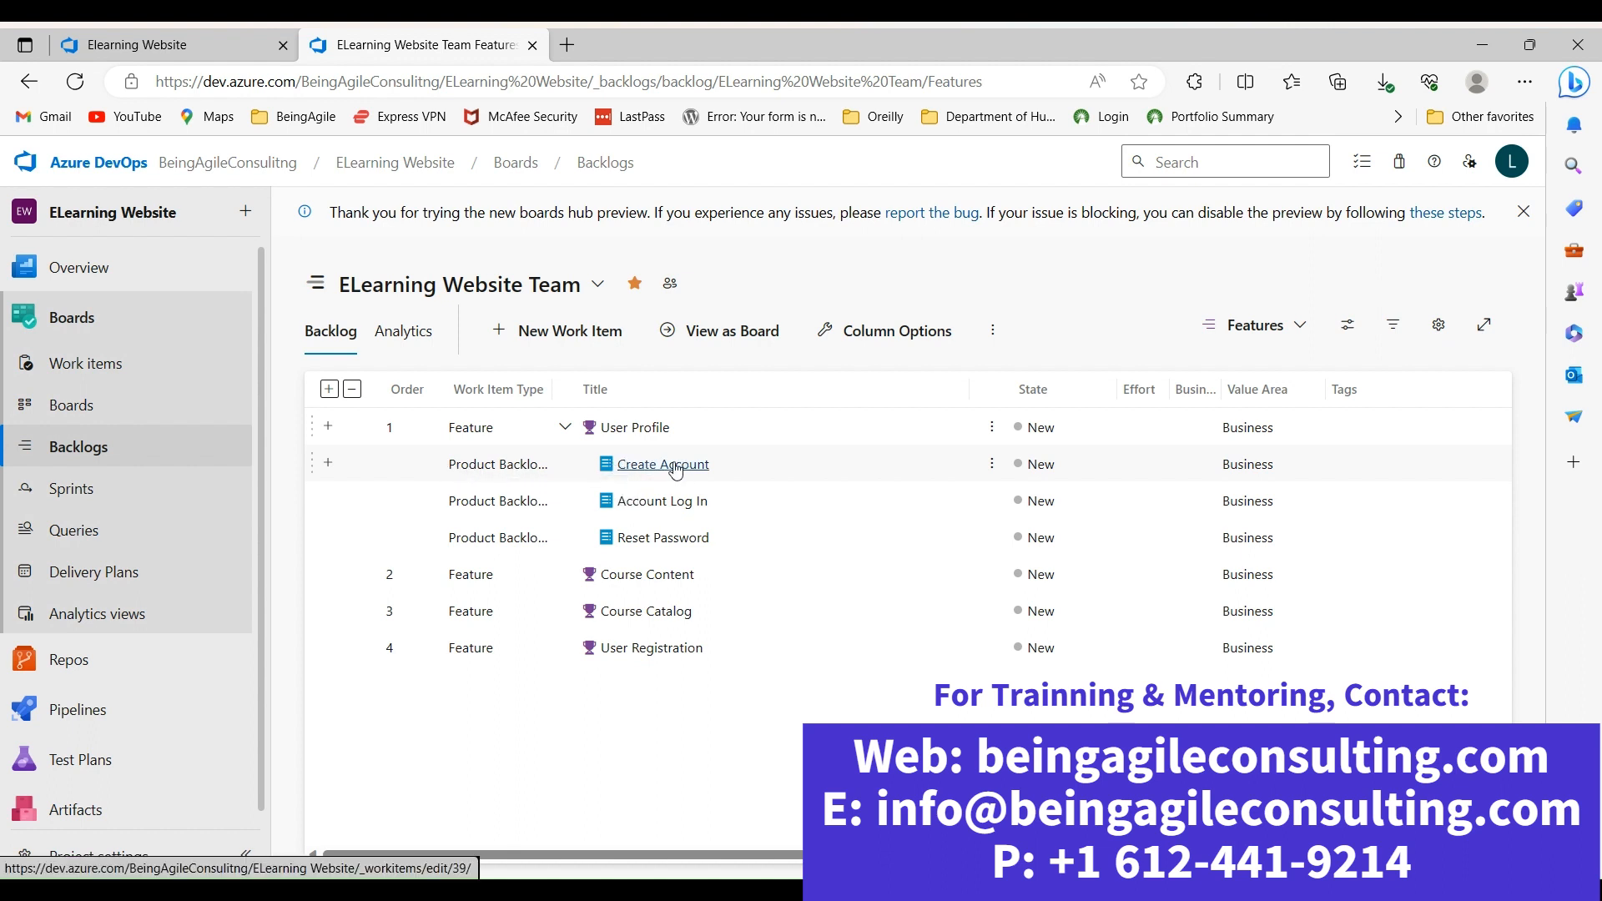
# - Start a new task under the Create Account backlog item and title it "Design the account"
pyautogui.click(328, 464)
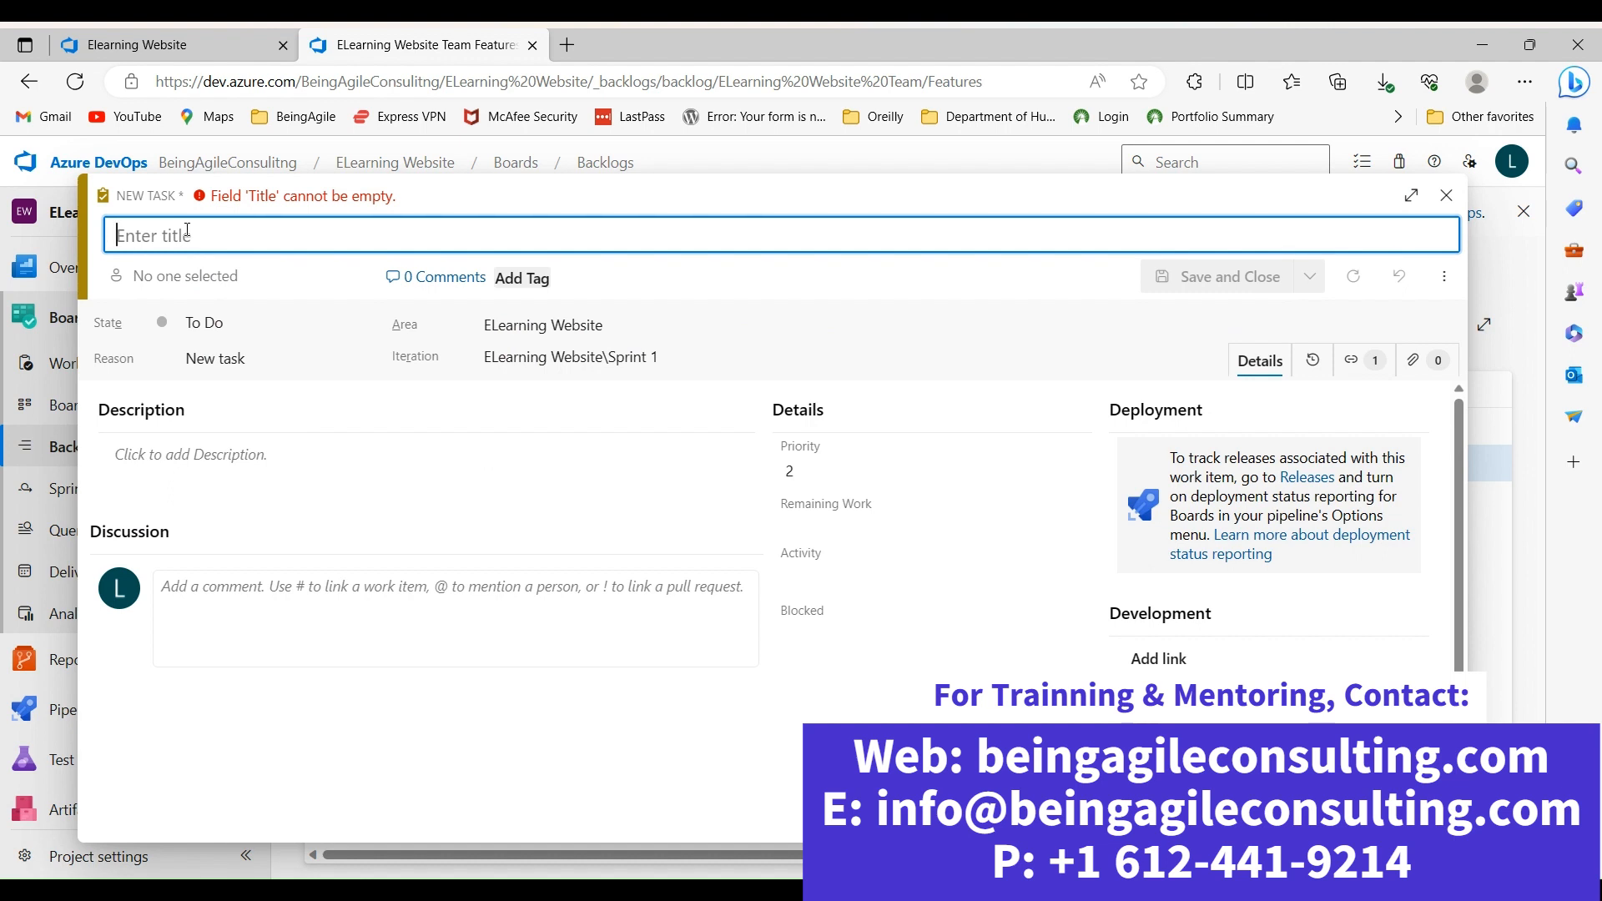
pyautogui.write('Des')
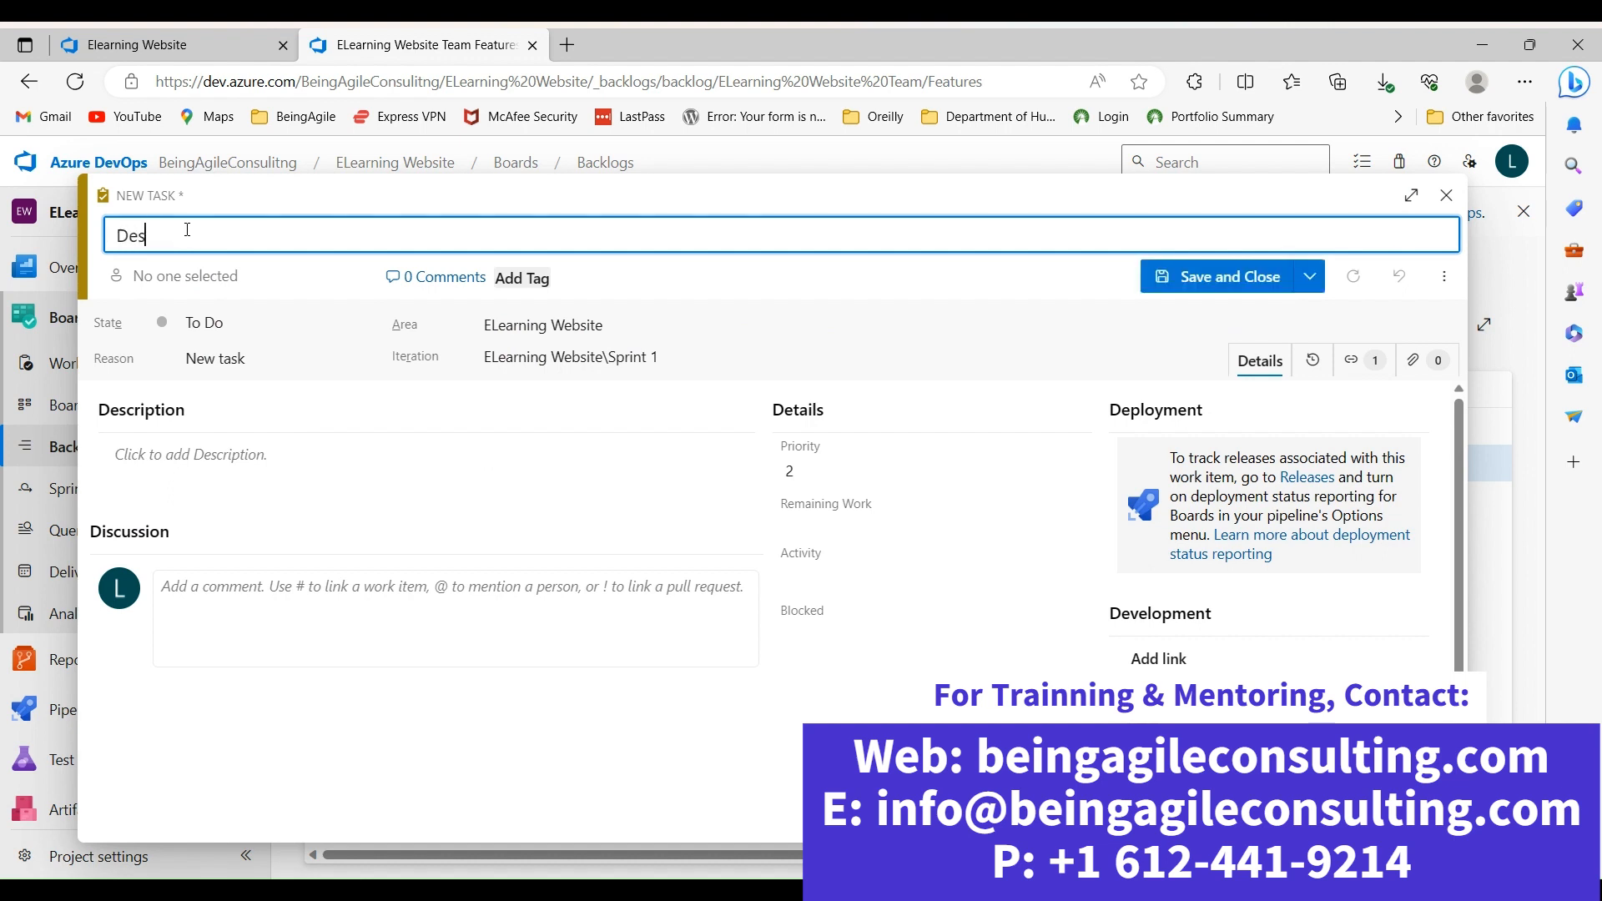
pyautogui.write('ign the account')
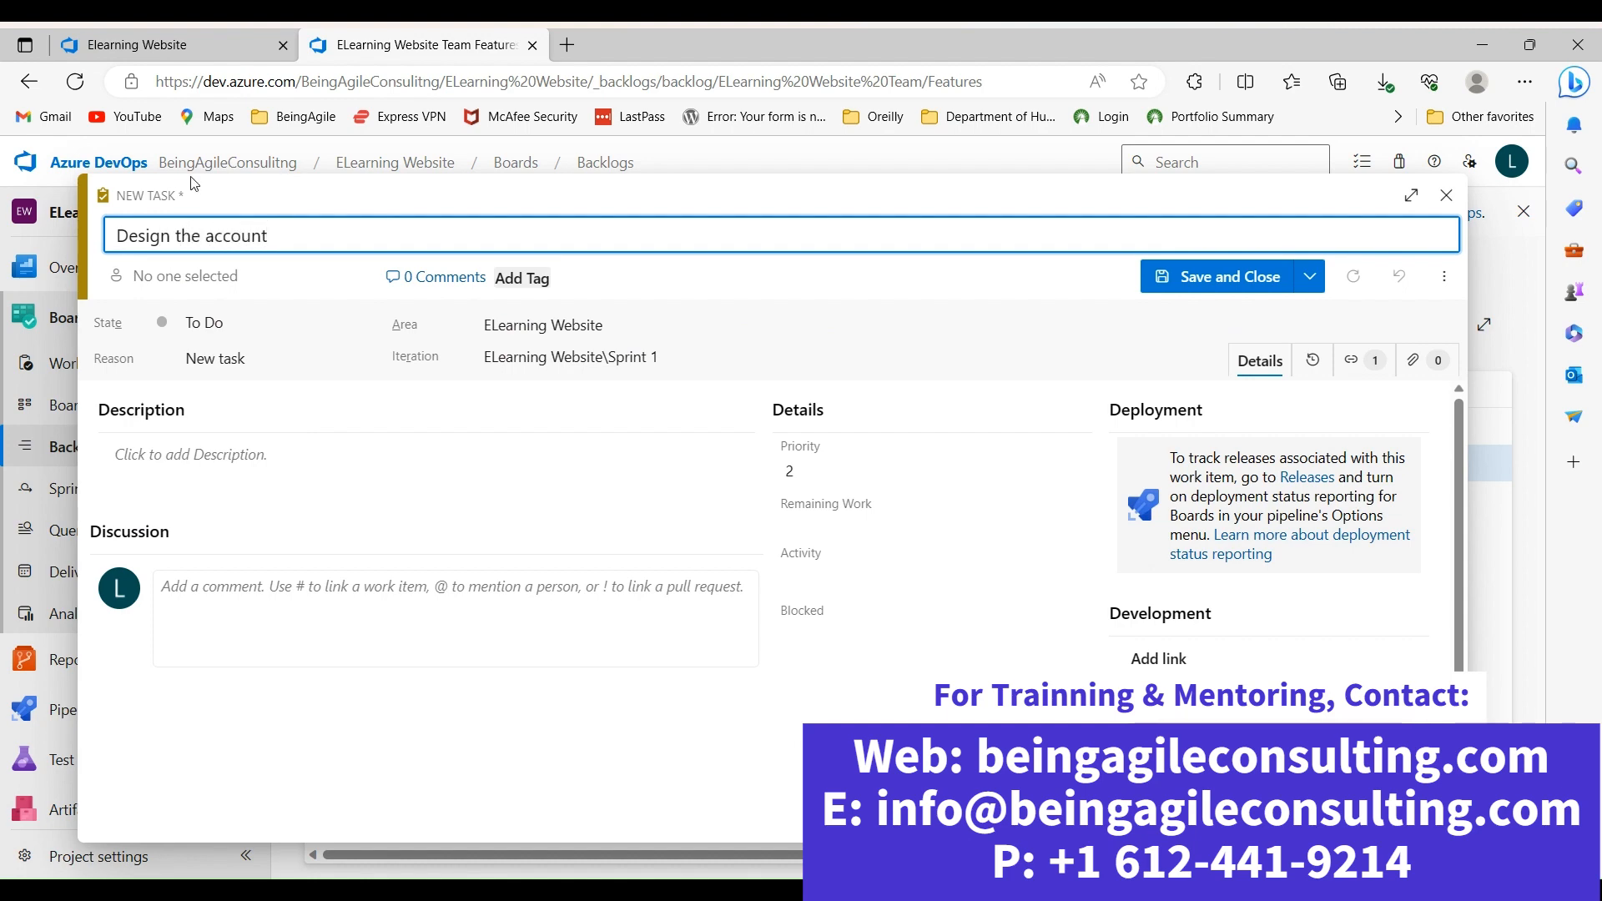
pyautogui.scroll(-2, 352, 401)
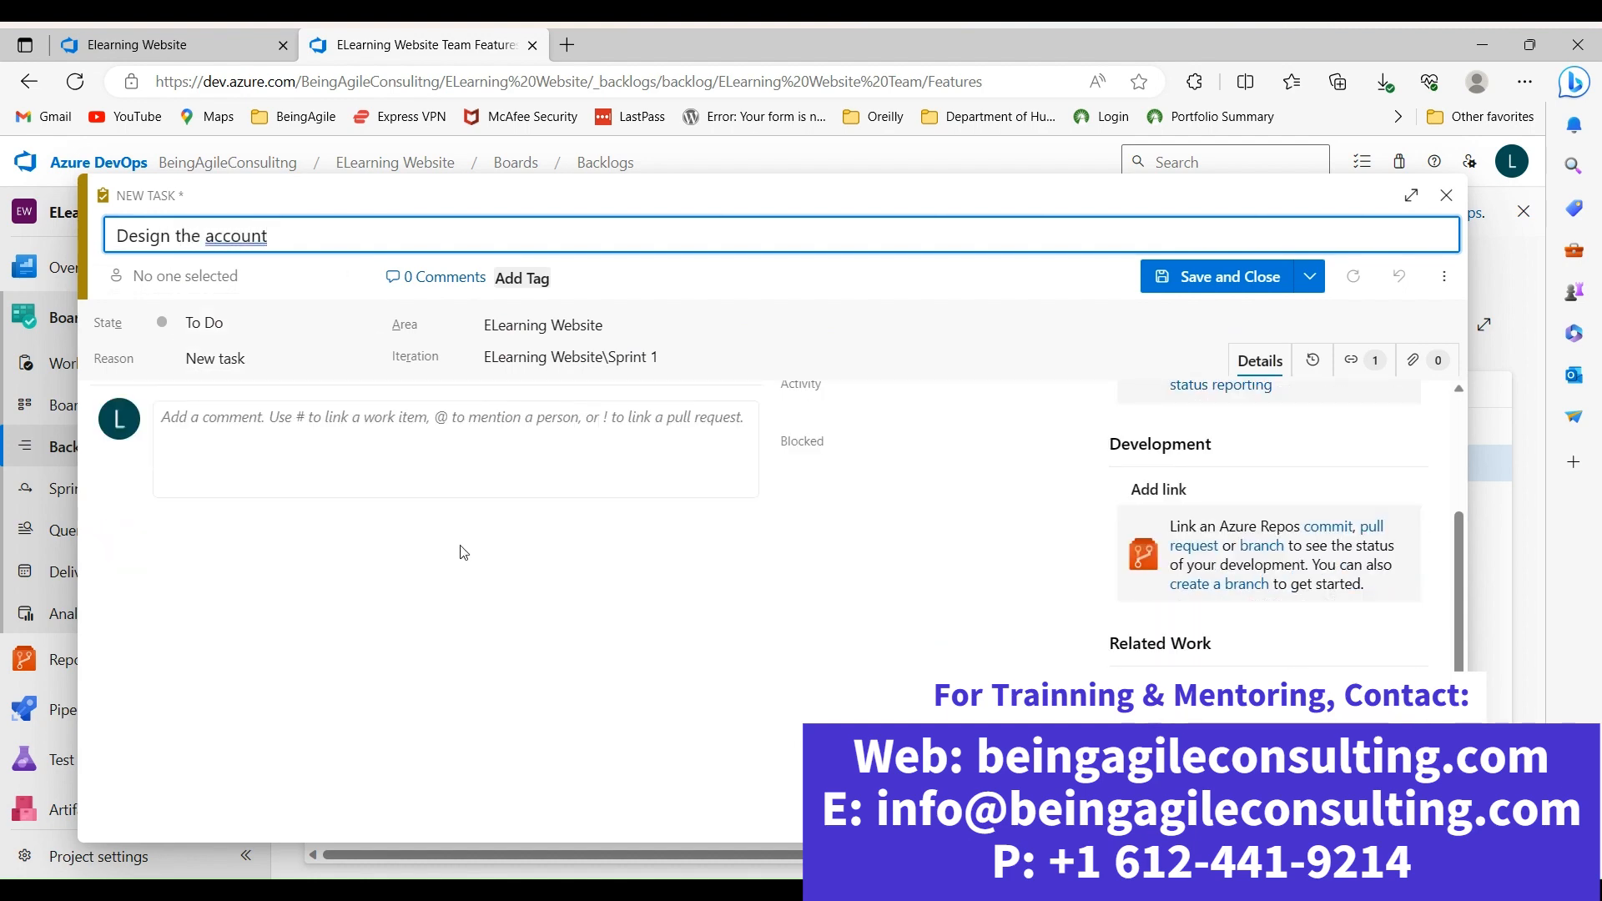
pyautogui.scroll(2, 512, 601)
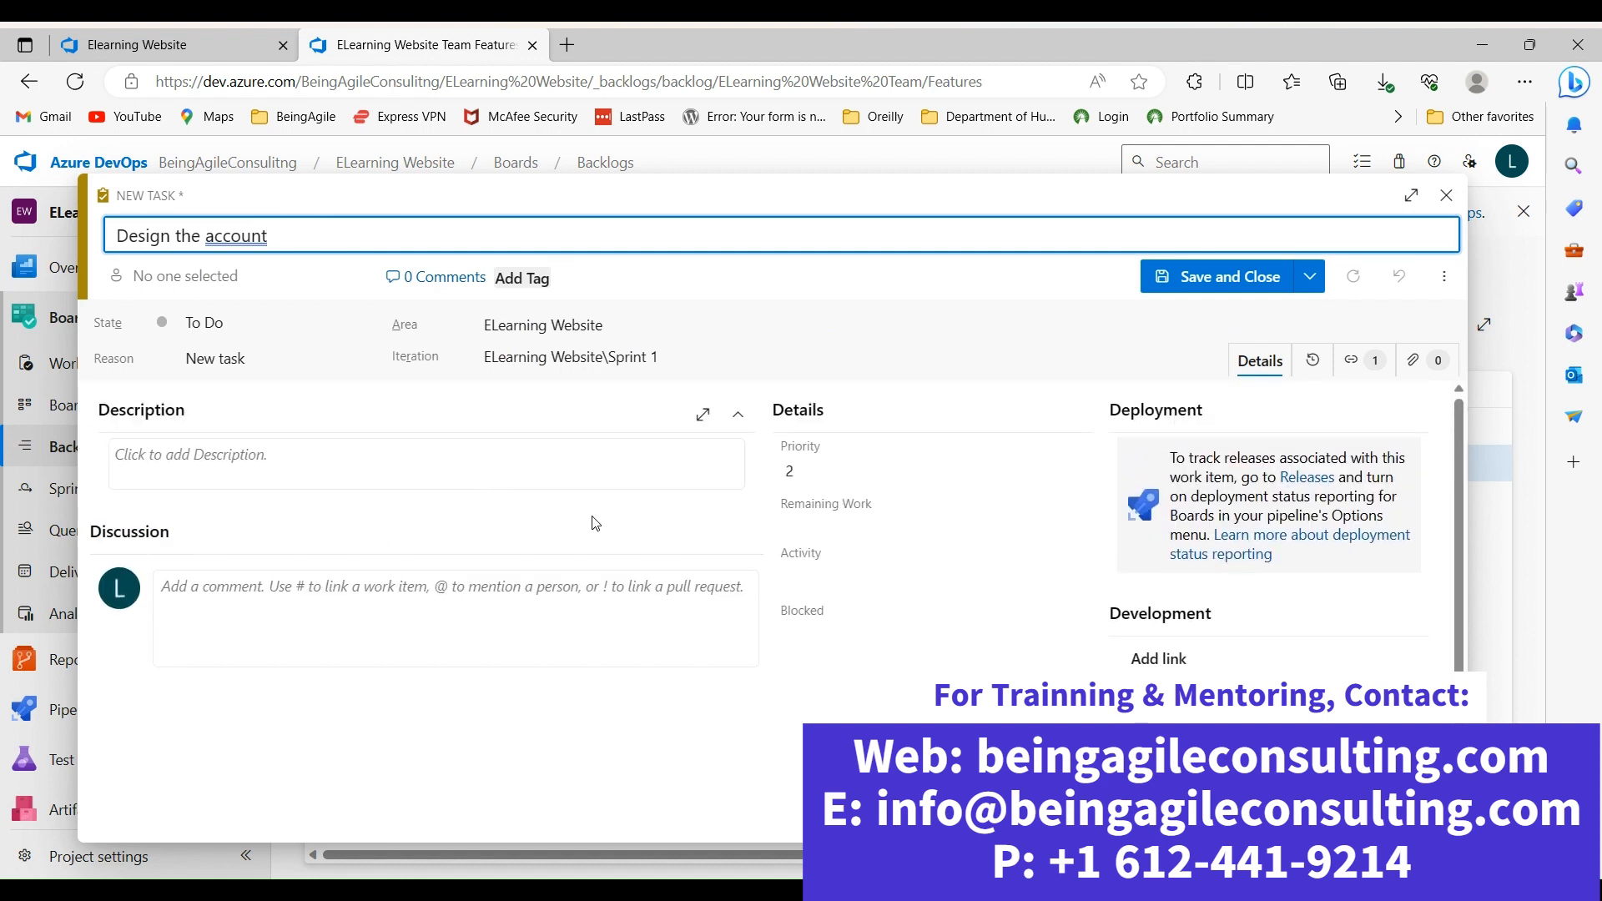
# - Save the "Design the account" task with its default settings and close its form
pyautogui.scroll(-1, 832, 659)
pyautogui.scroll(1, 830, 648)
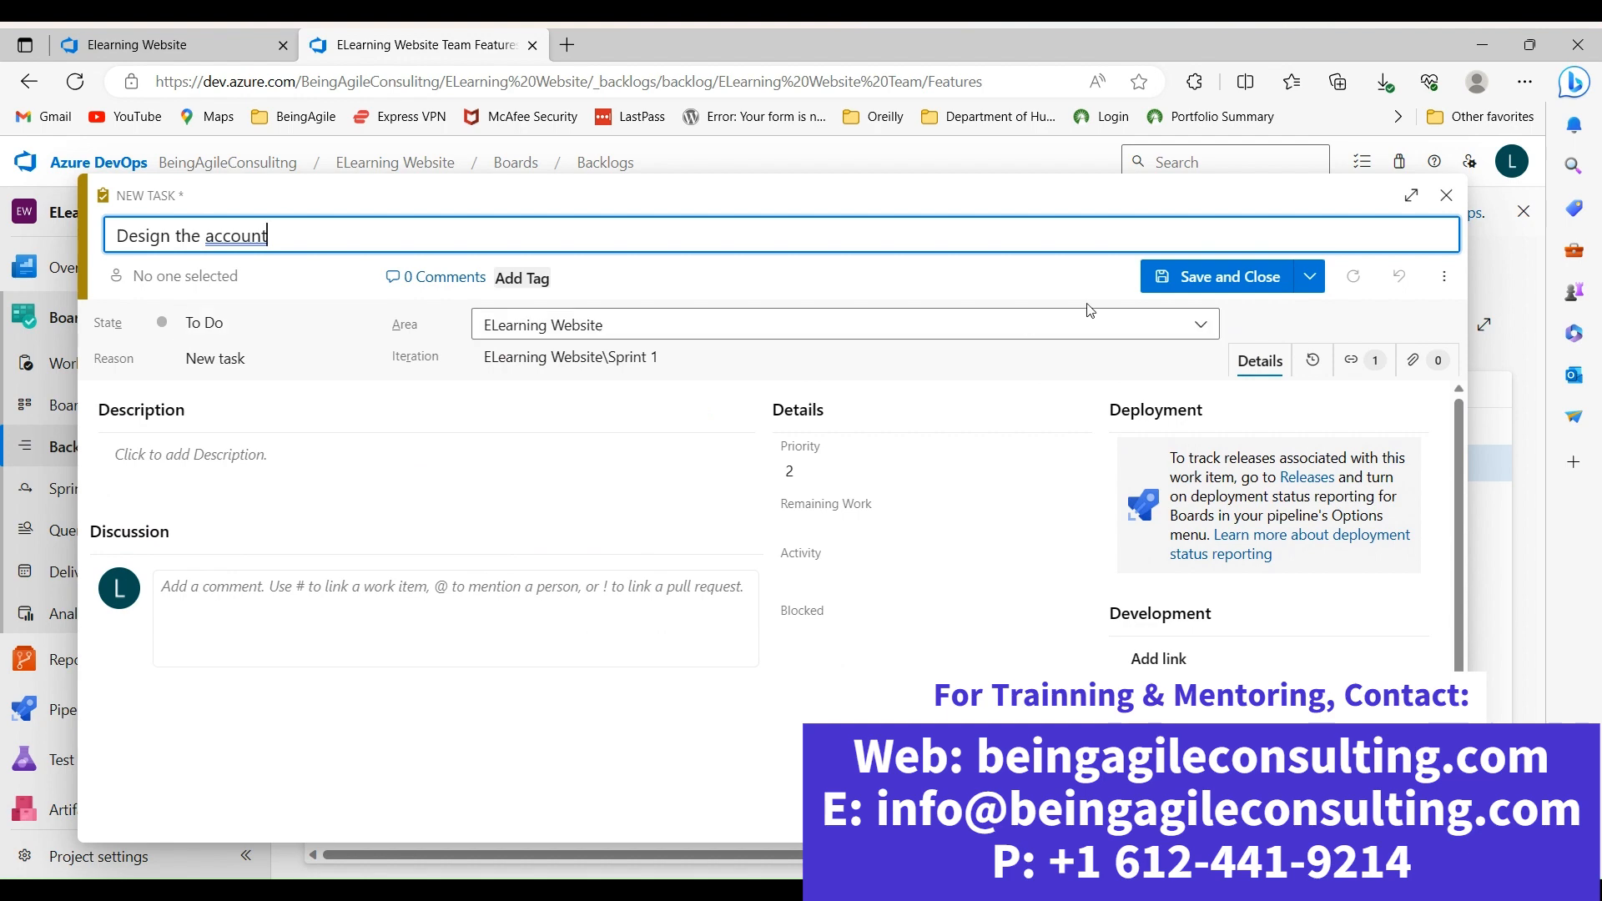
pyautogui.click(1230, 275)
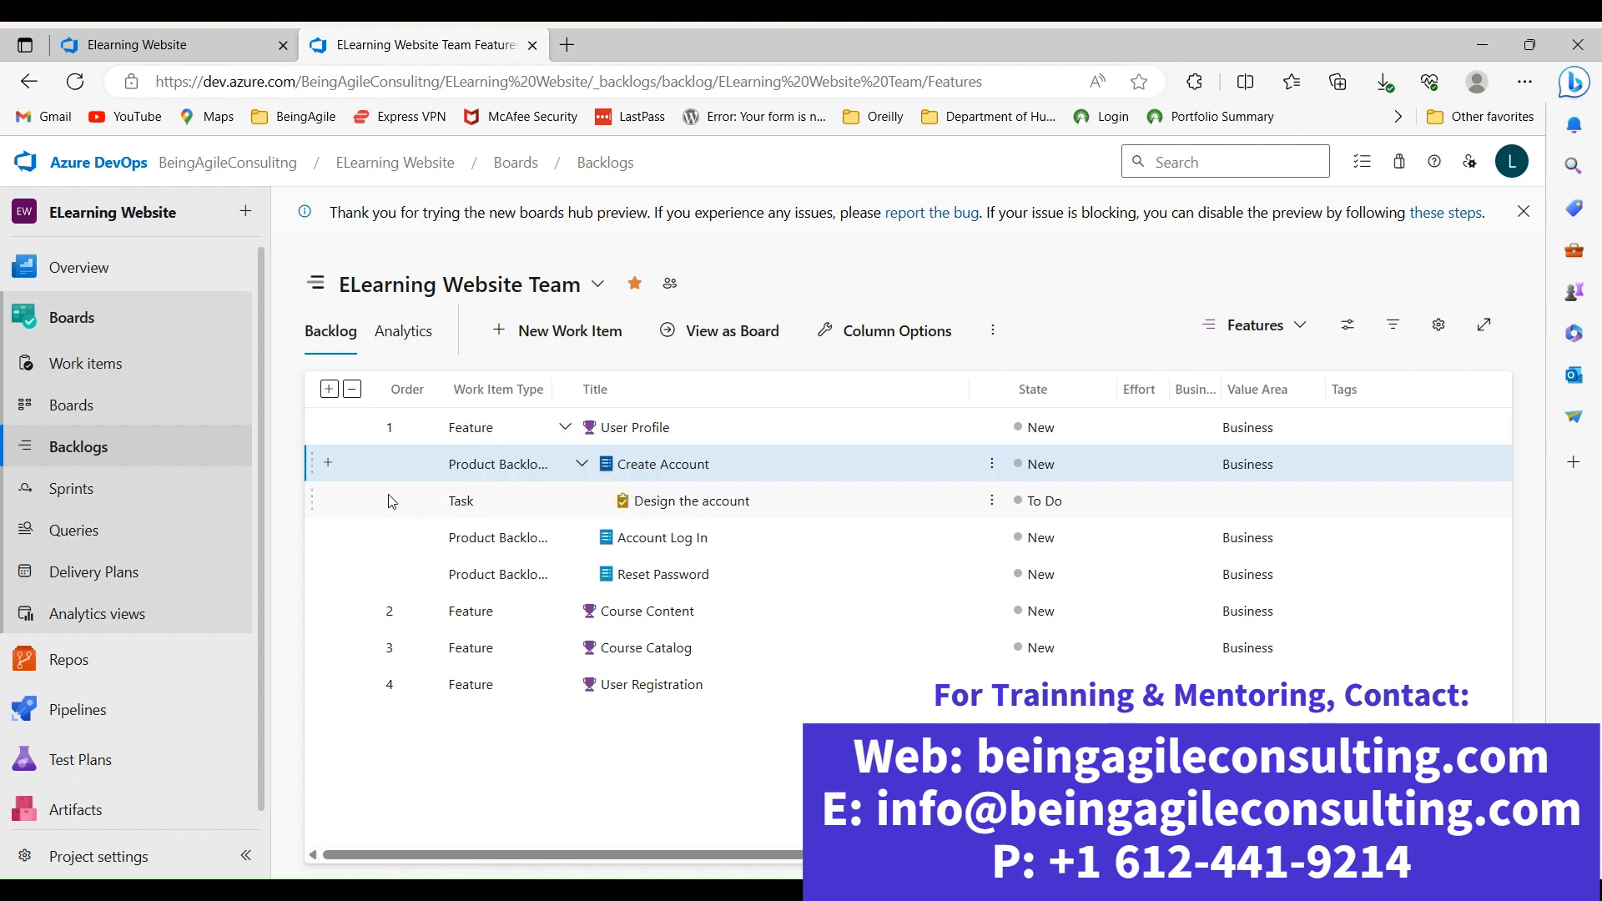
# - Add another task under the Create Account backlog item titled "Develop the account function" and save it
pyautogui.click(325, 461)
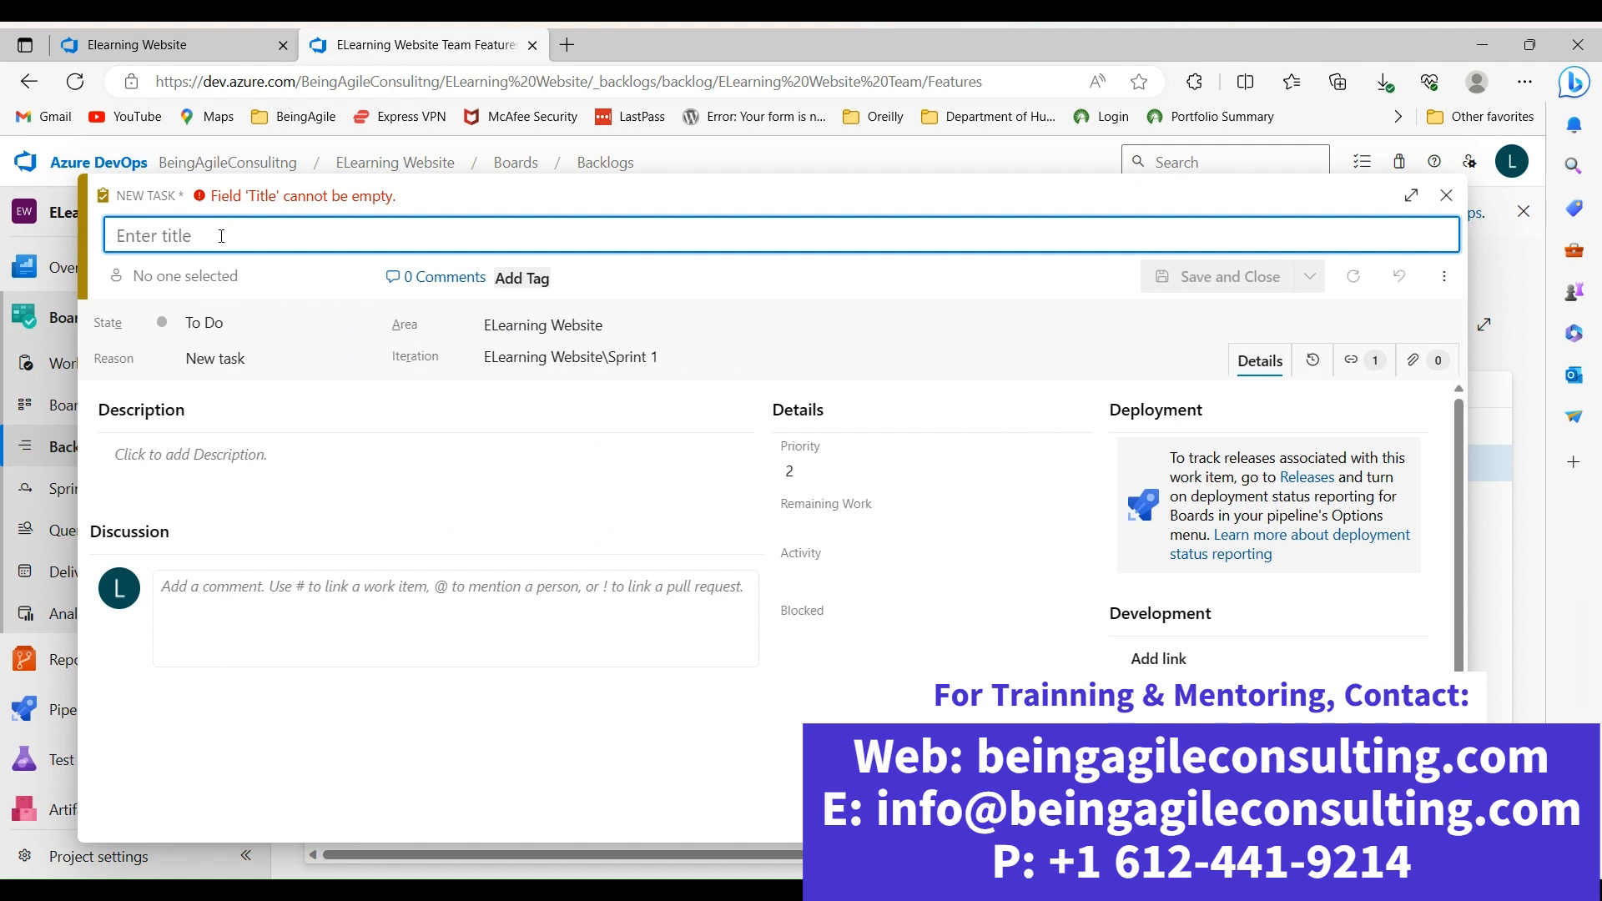
pyautogui.write('De')
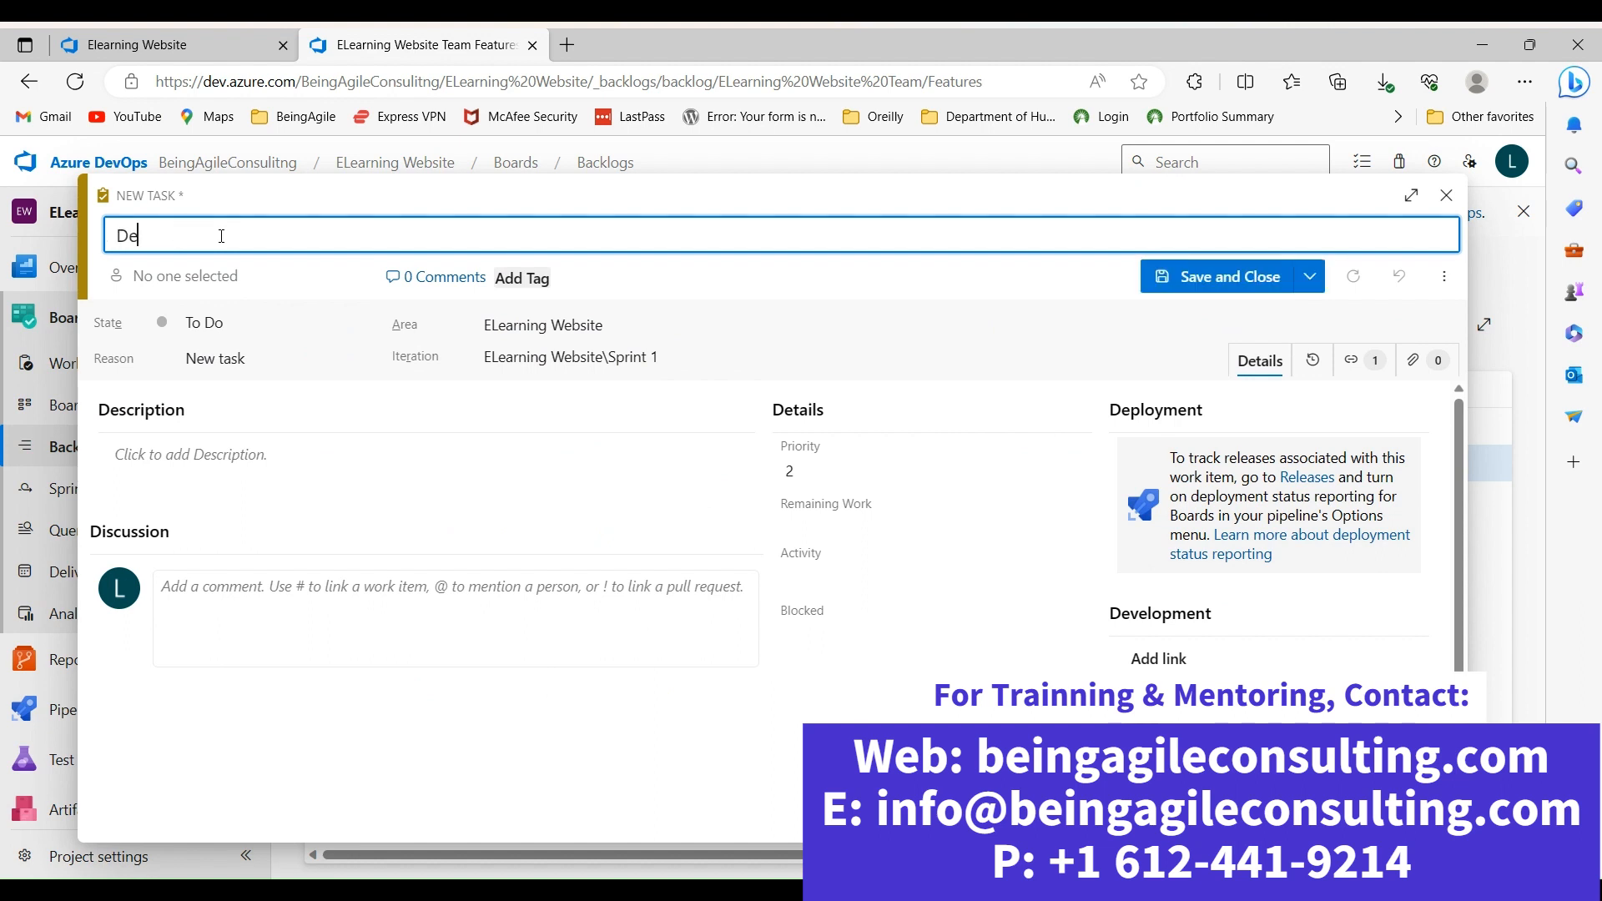
pyautogui.write('velop the account function')
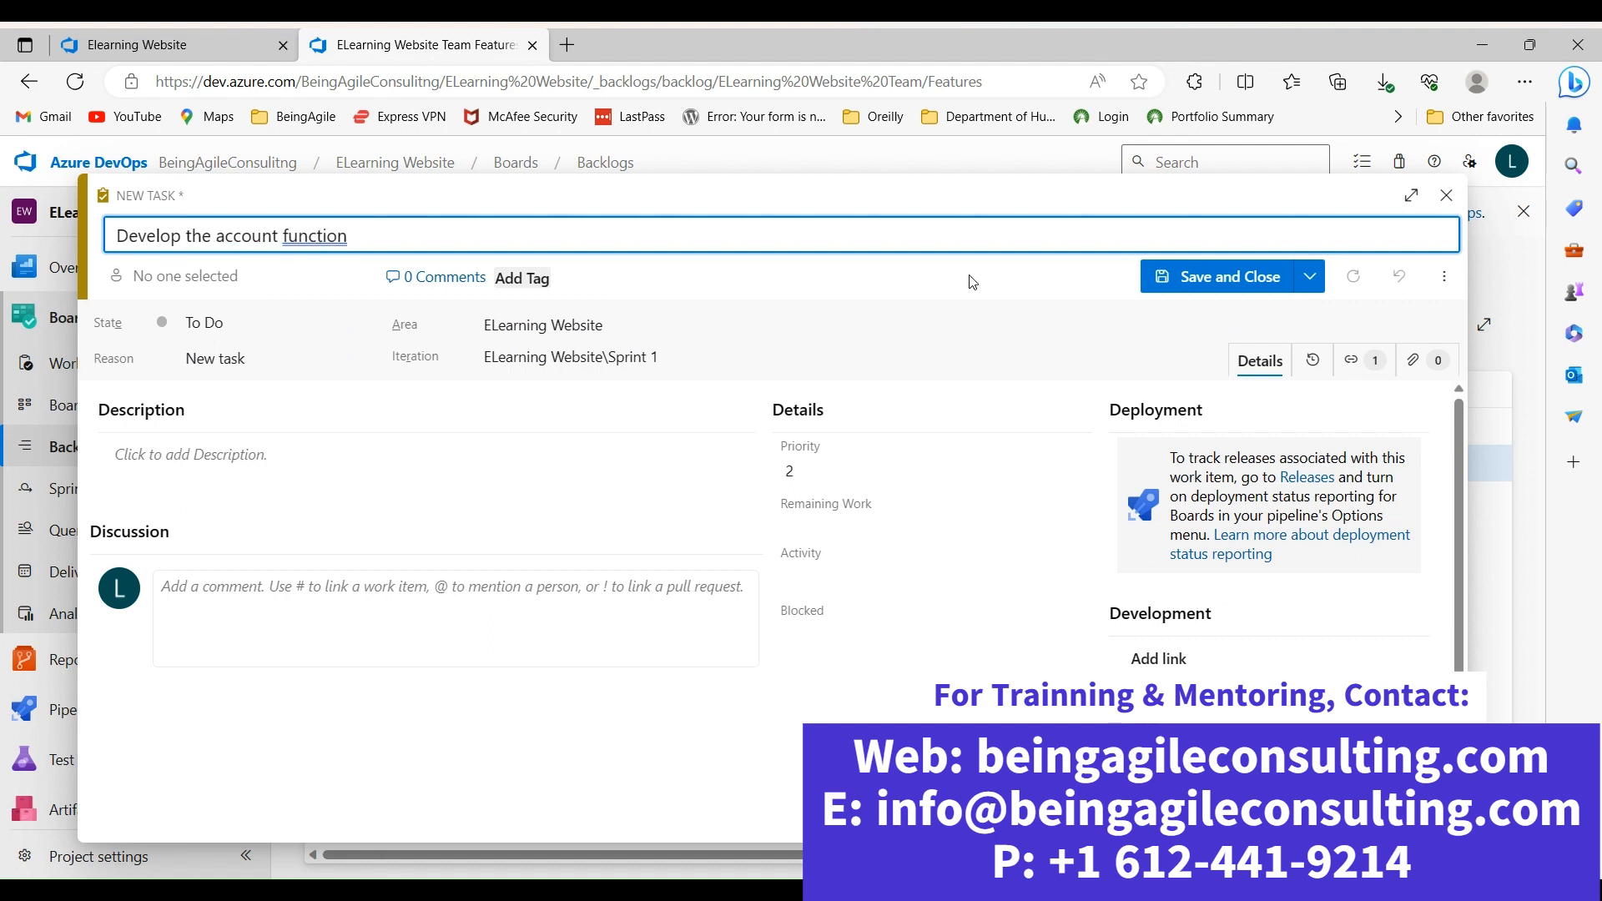
pyautogui.scroll(-2, 558, 634)
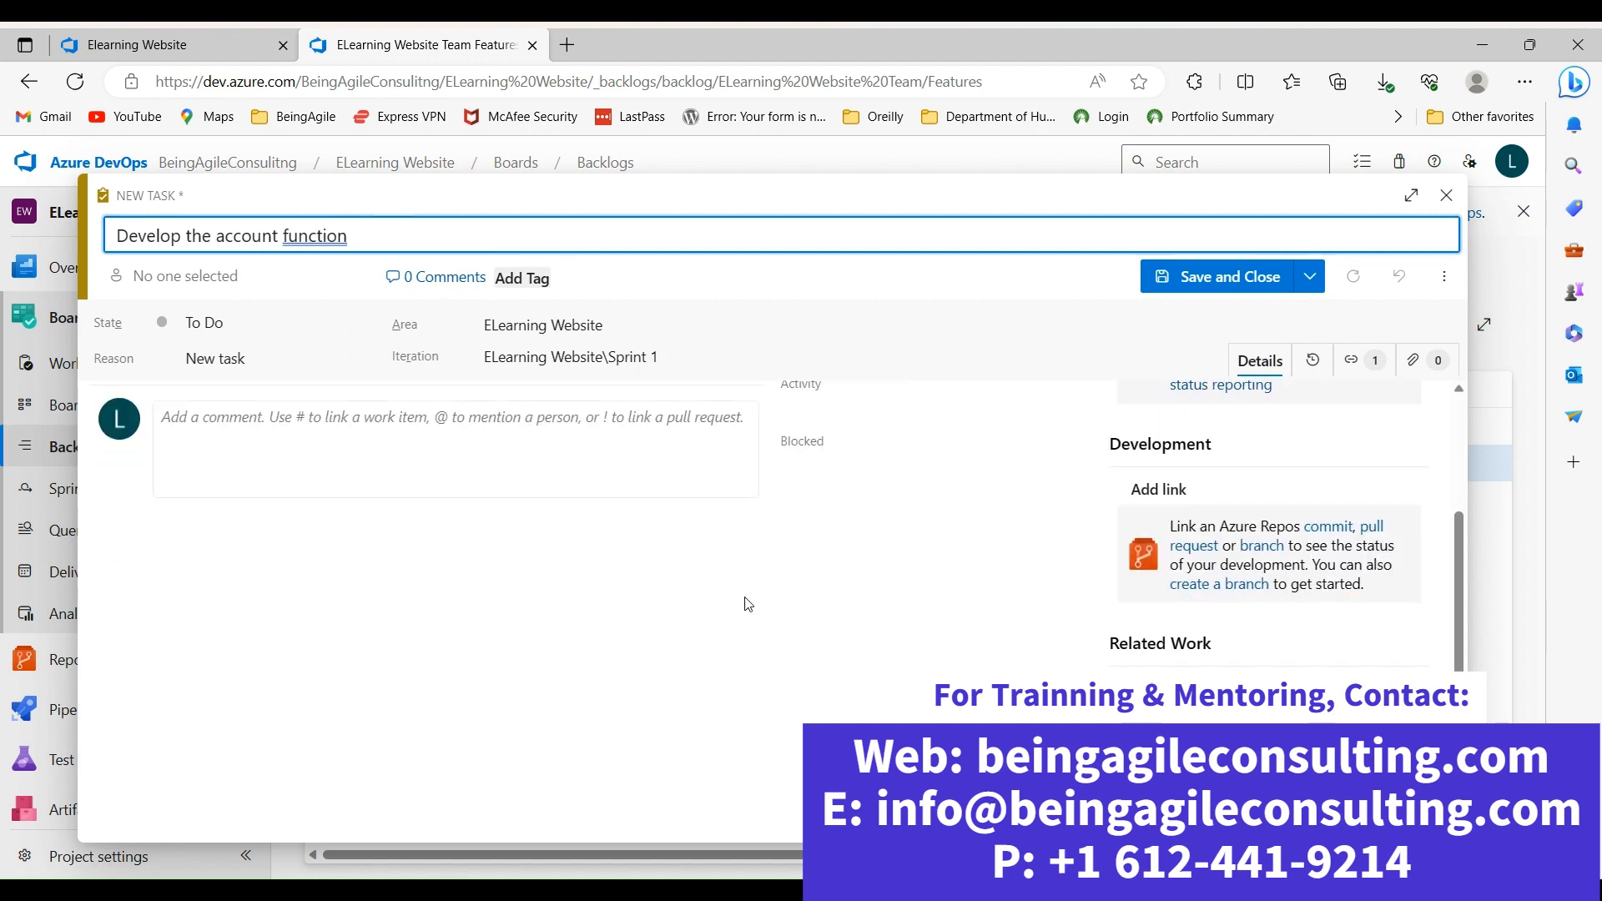
pyautogui.click(1190, 276)
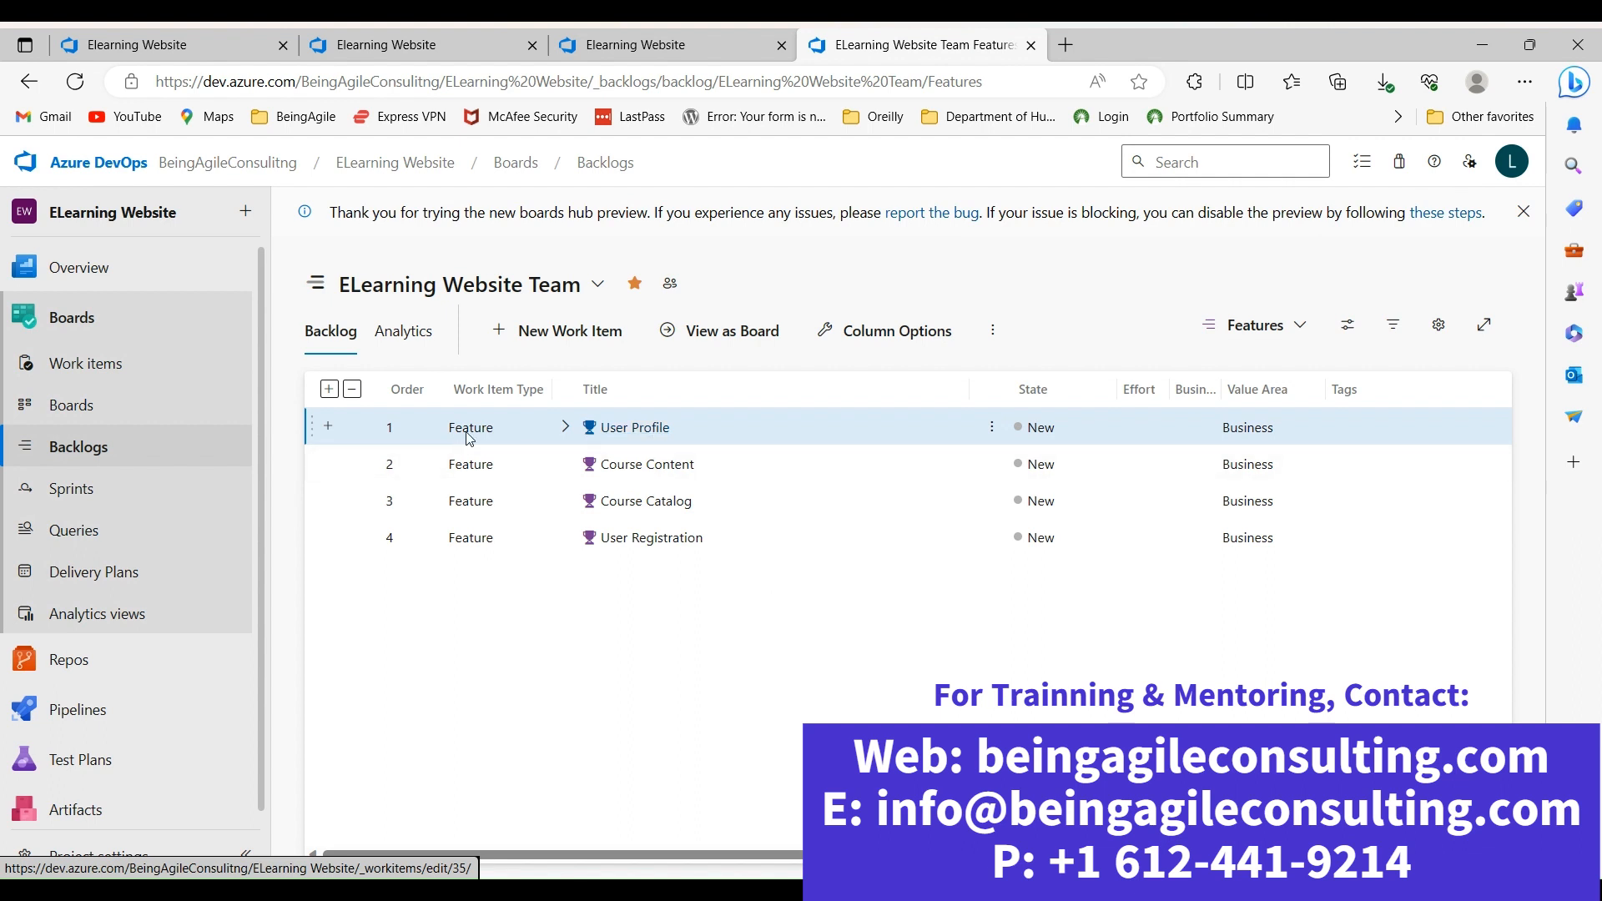
# - Set the User Profile feature's start date to 8/2/2023 and target date to 8/15/2023, and save it
pyautogui.click(652, 429)
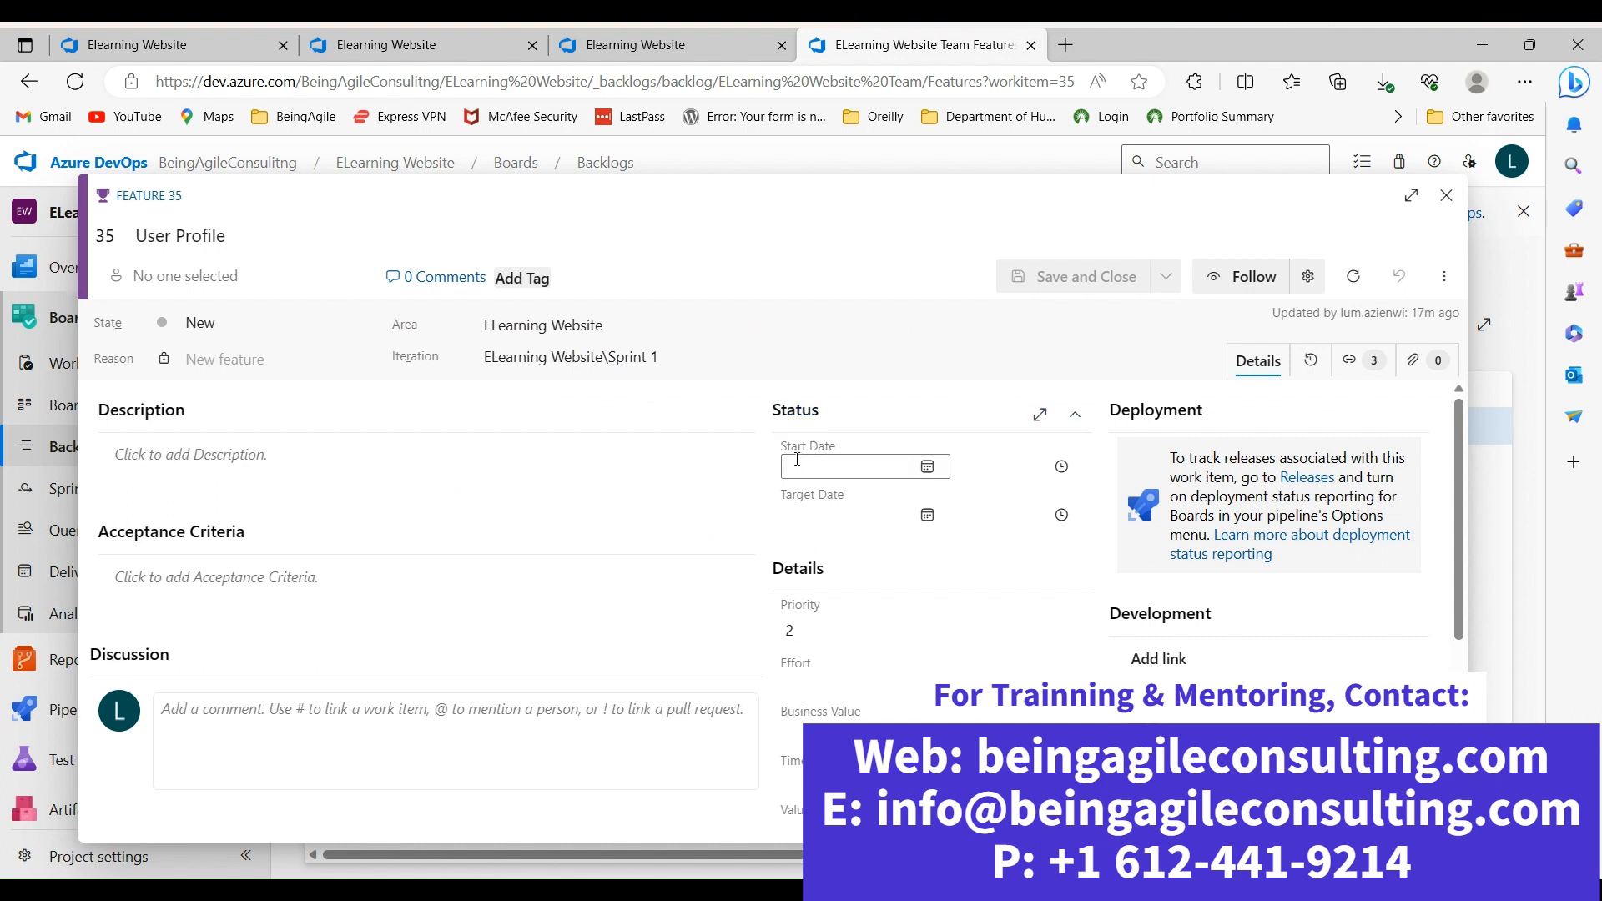
pyautogui.click(927, 468)
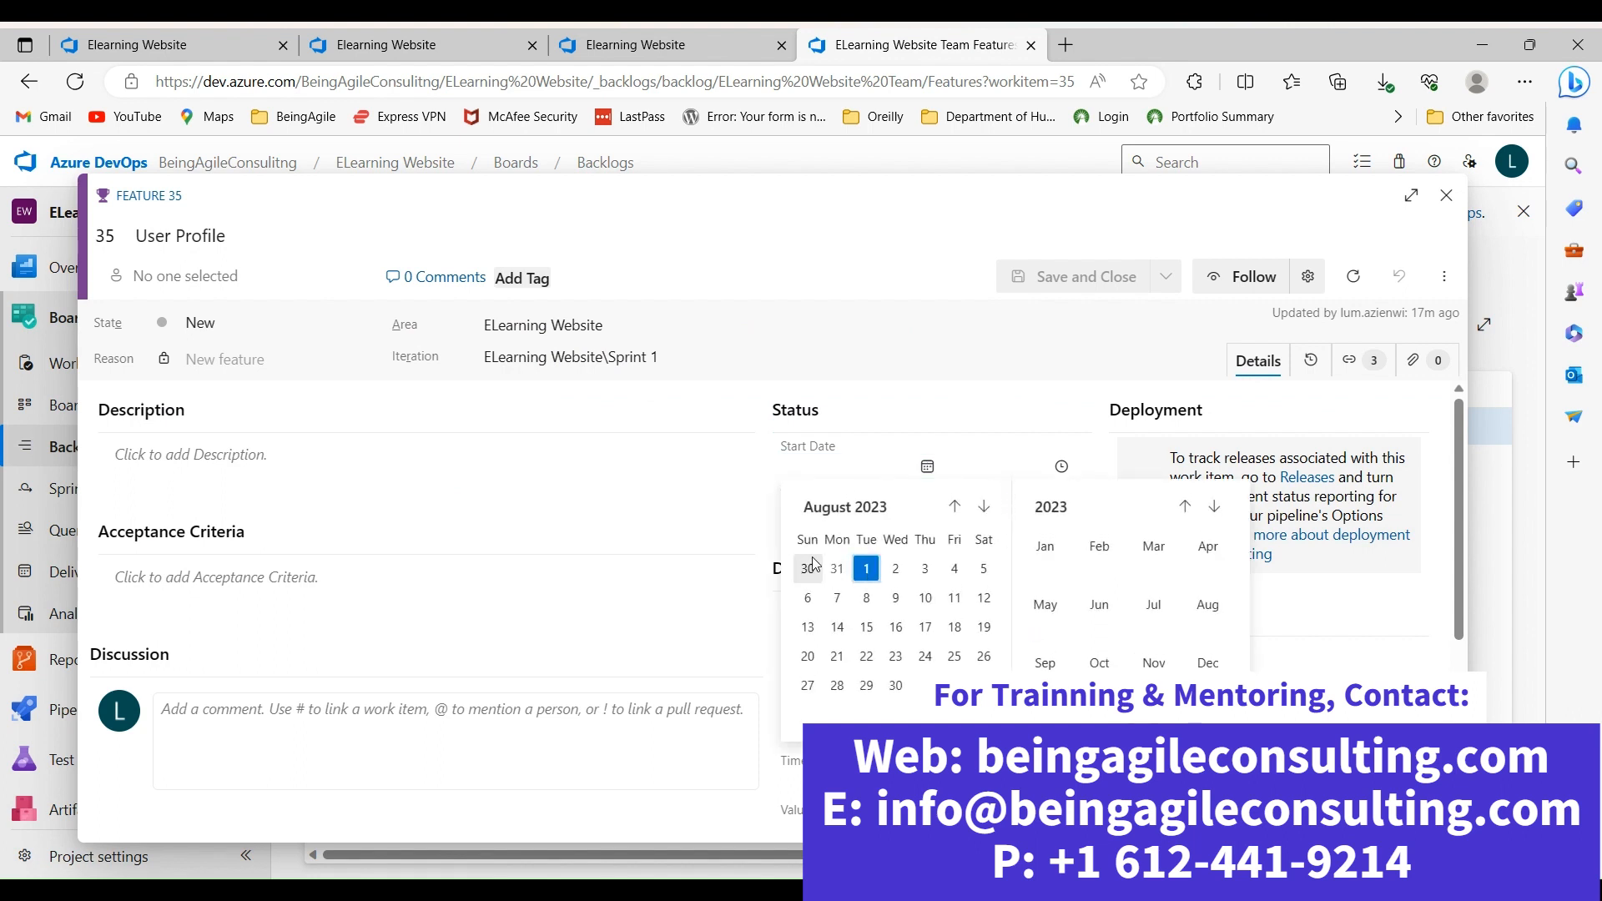
pyautogui.click(895, 570)
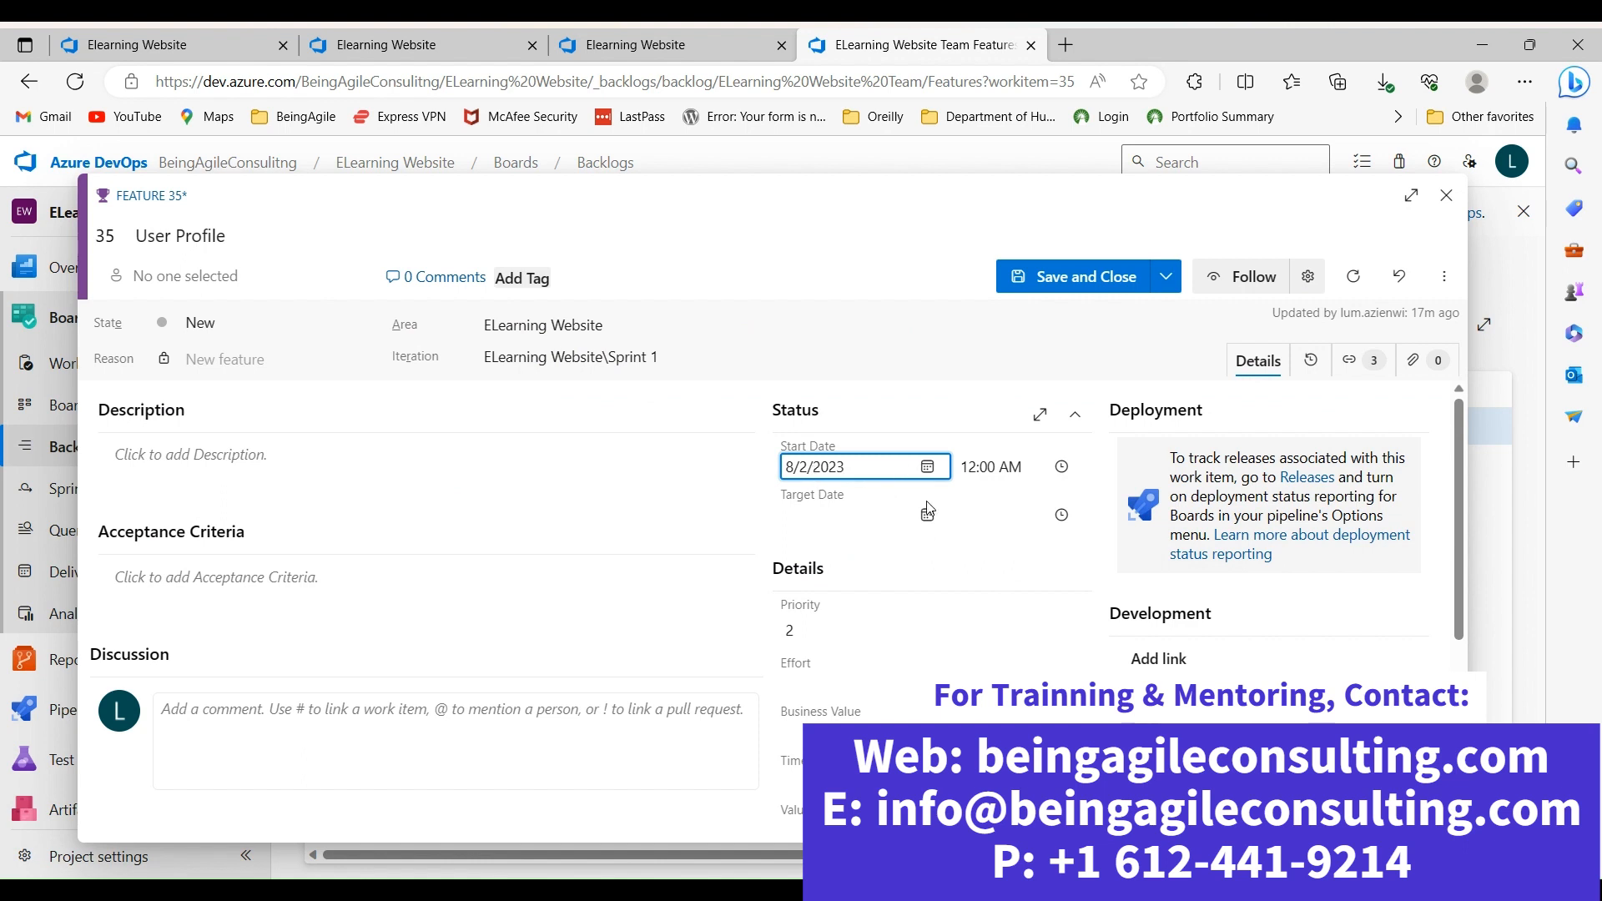
pyautogui.click(818, 515)
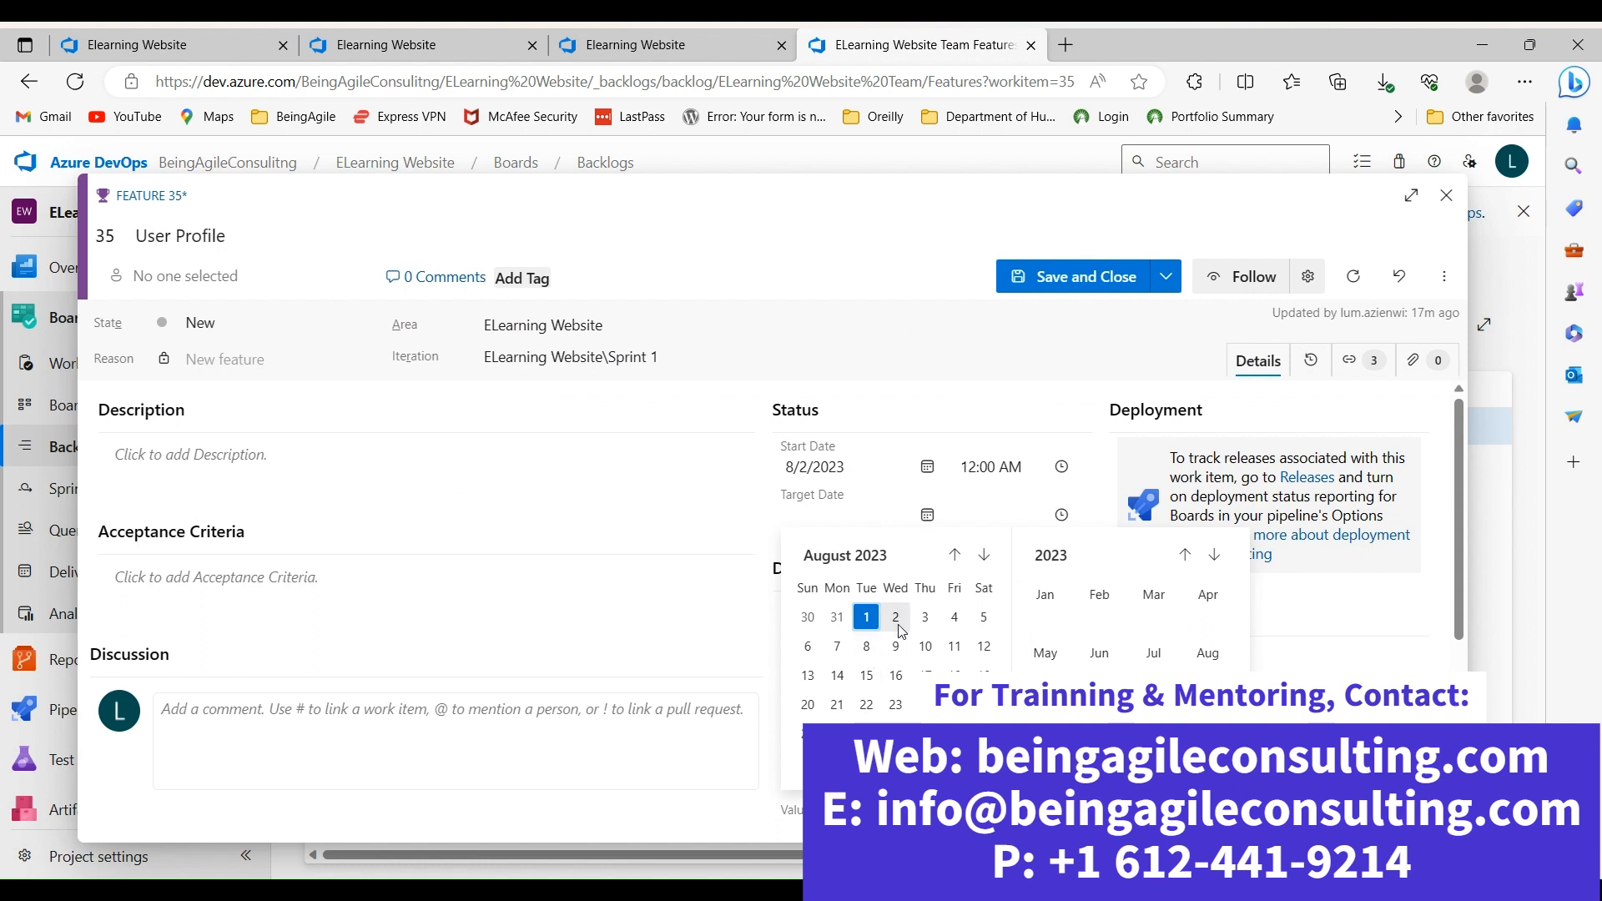
pyautogui.click(868, 681)
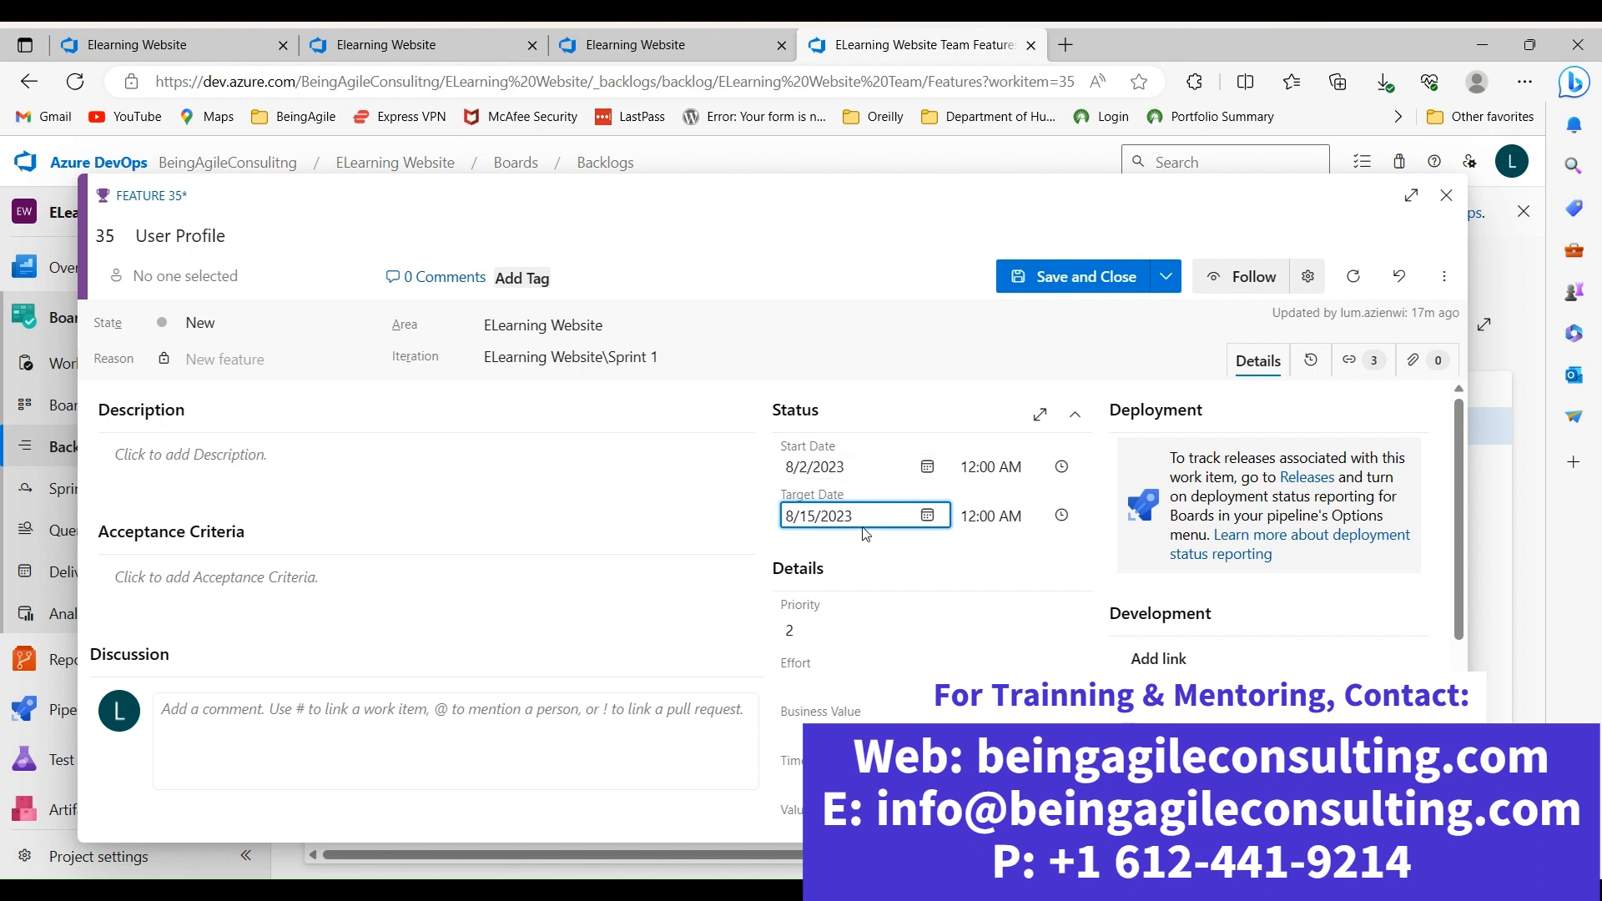
pyautogui.click(1096, 286)
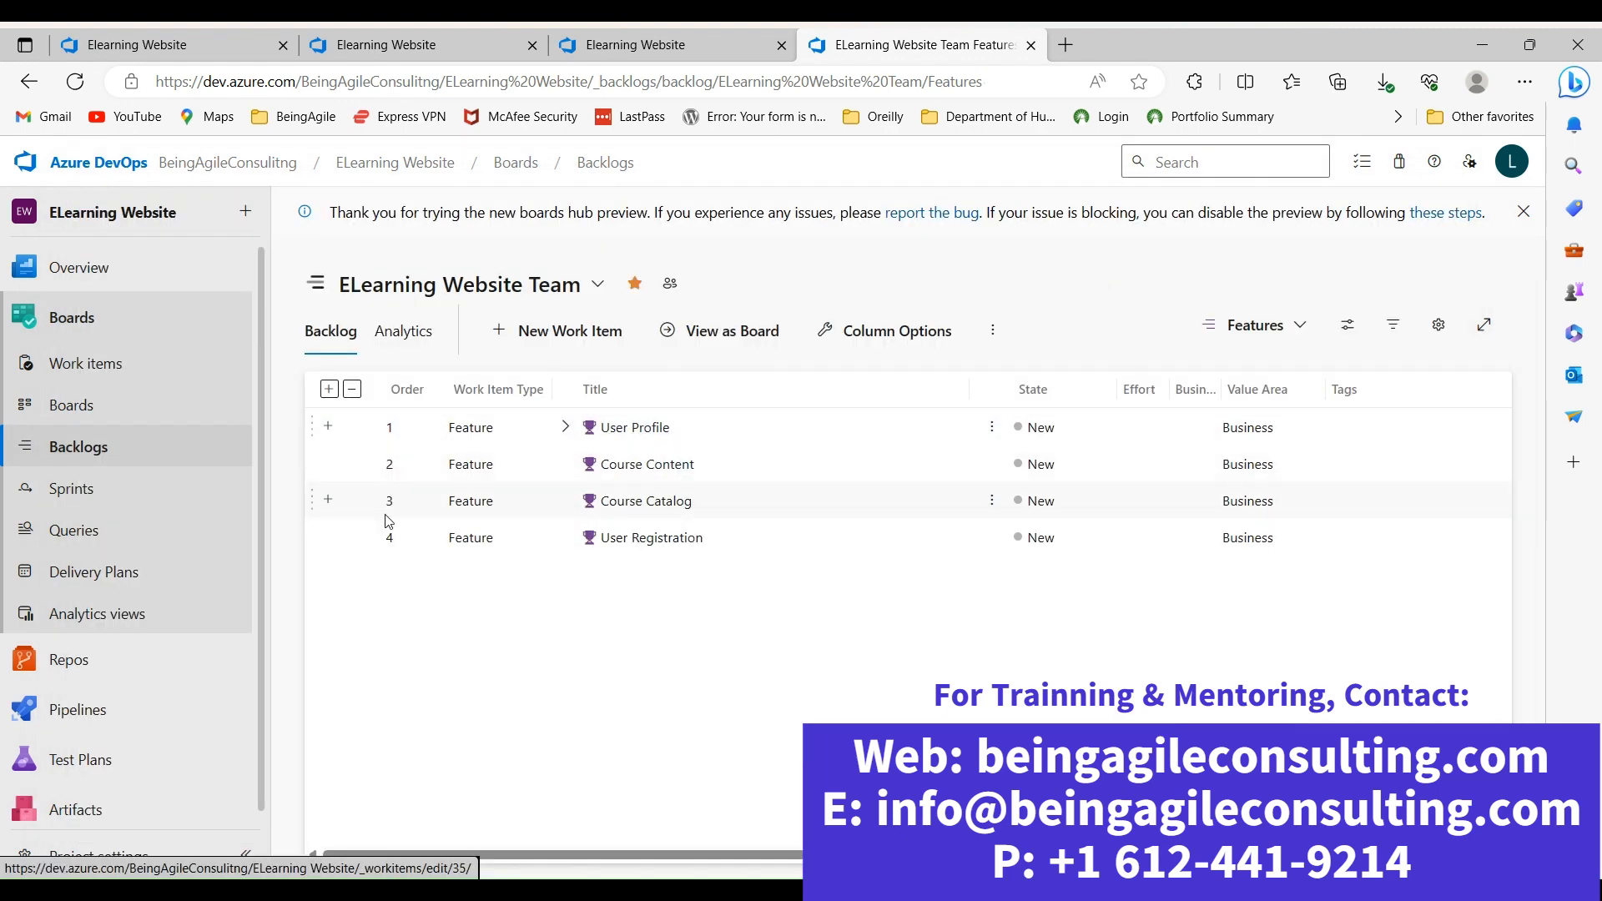
# - Schedule the Course Content feature from 8/16/2023 to a target date of 8/29/2023 and save it
pyautogui.click(648, 469)
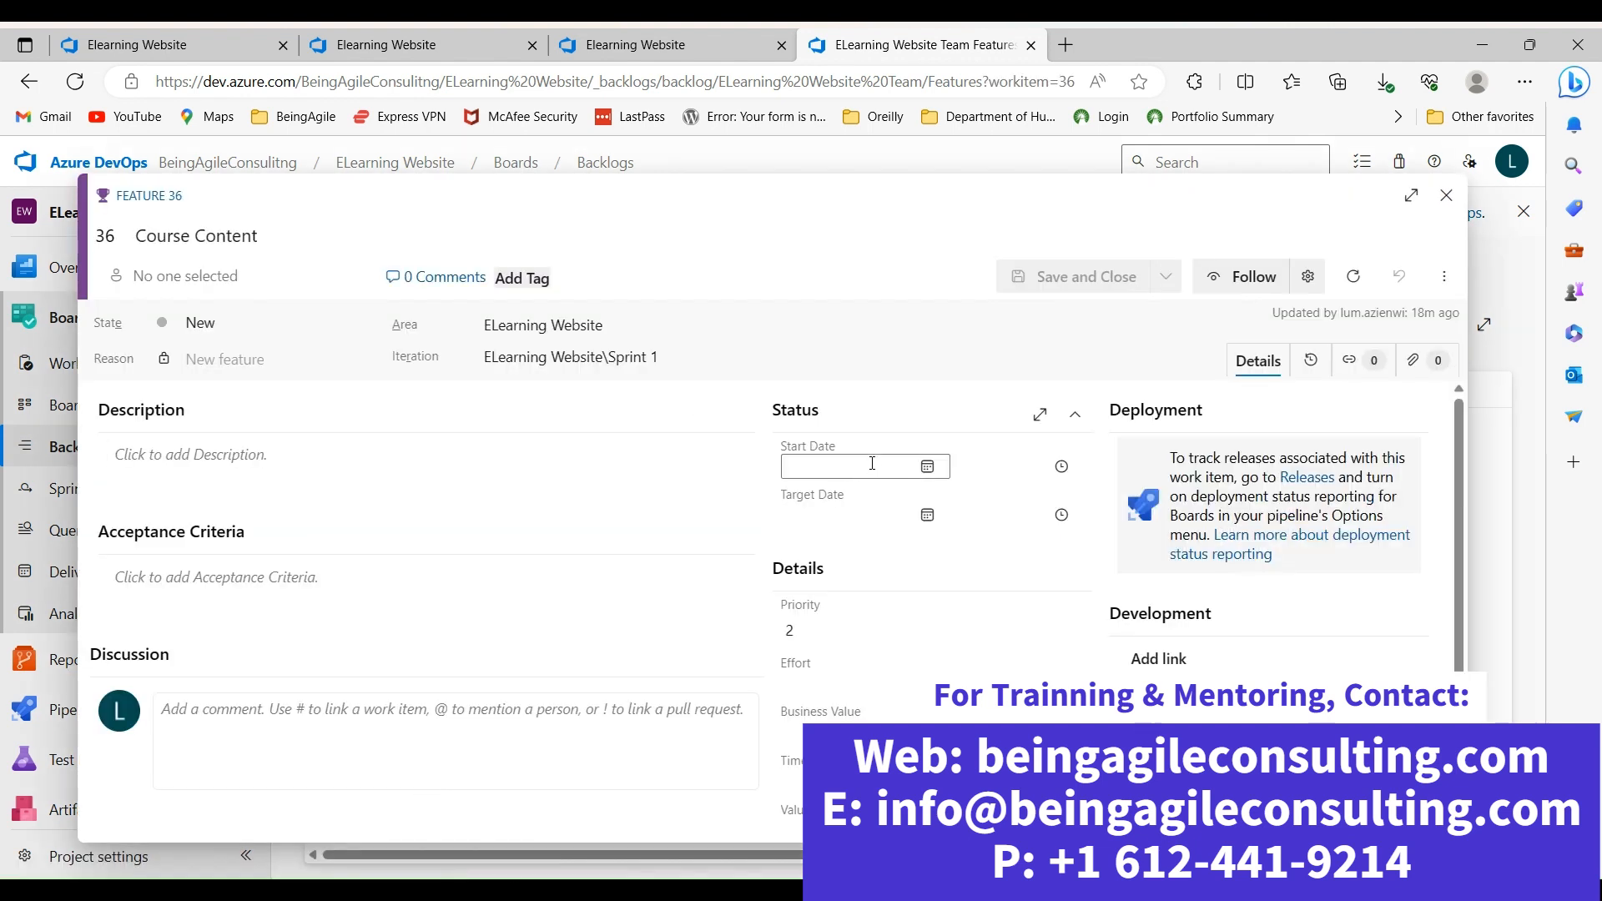
pyautogui.click(921, 466)
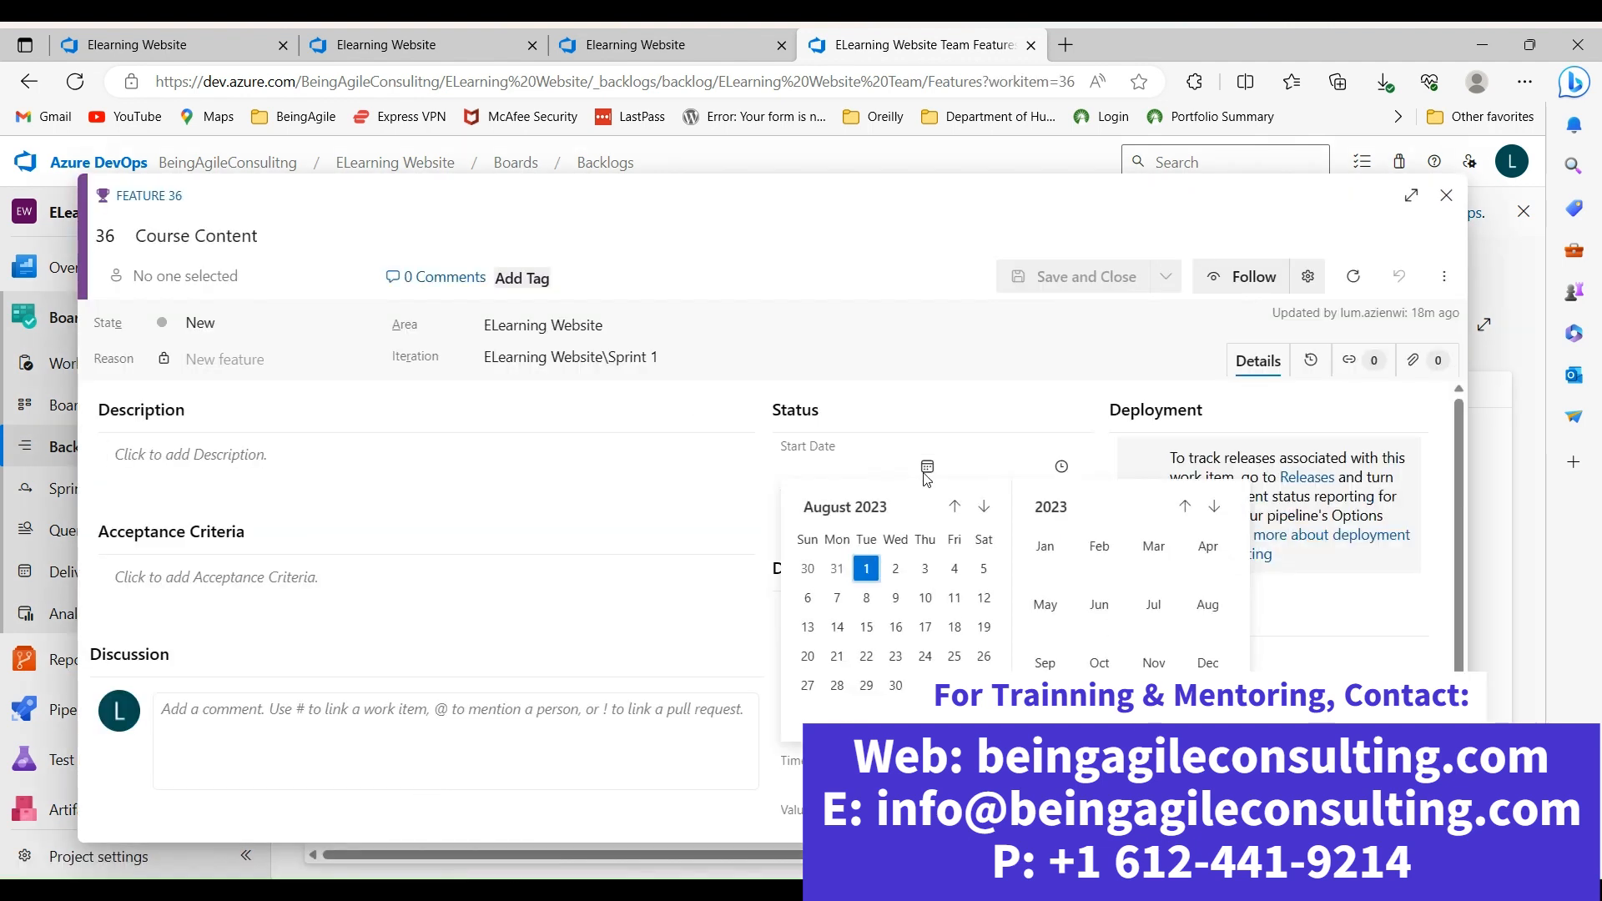
pyautogui.click(896, 629)
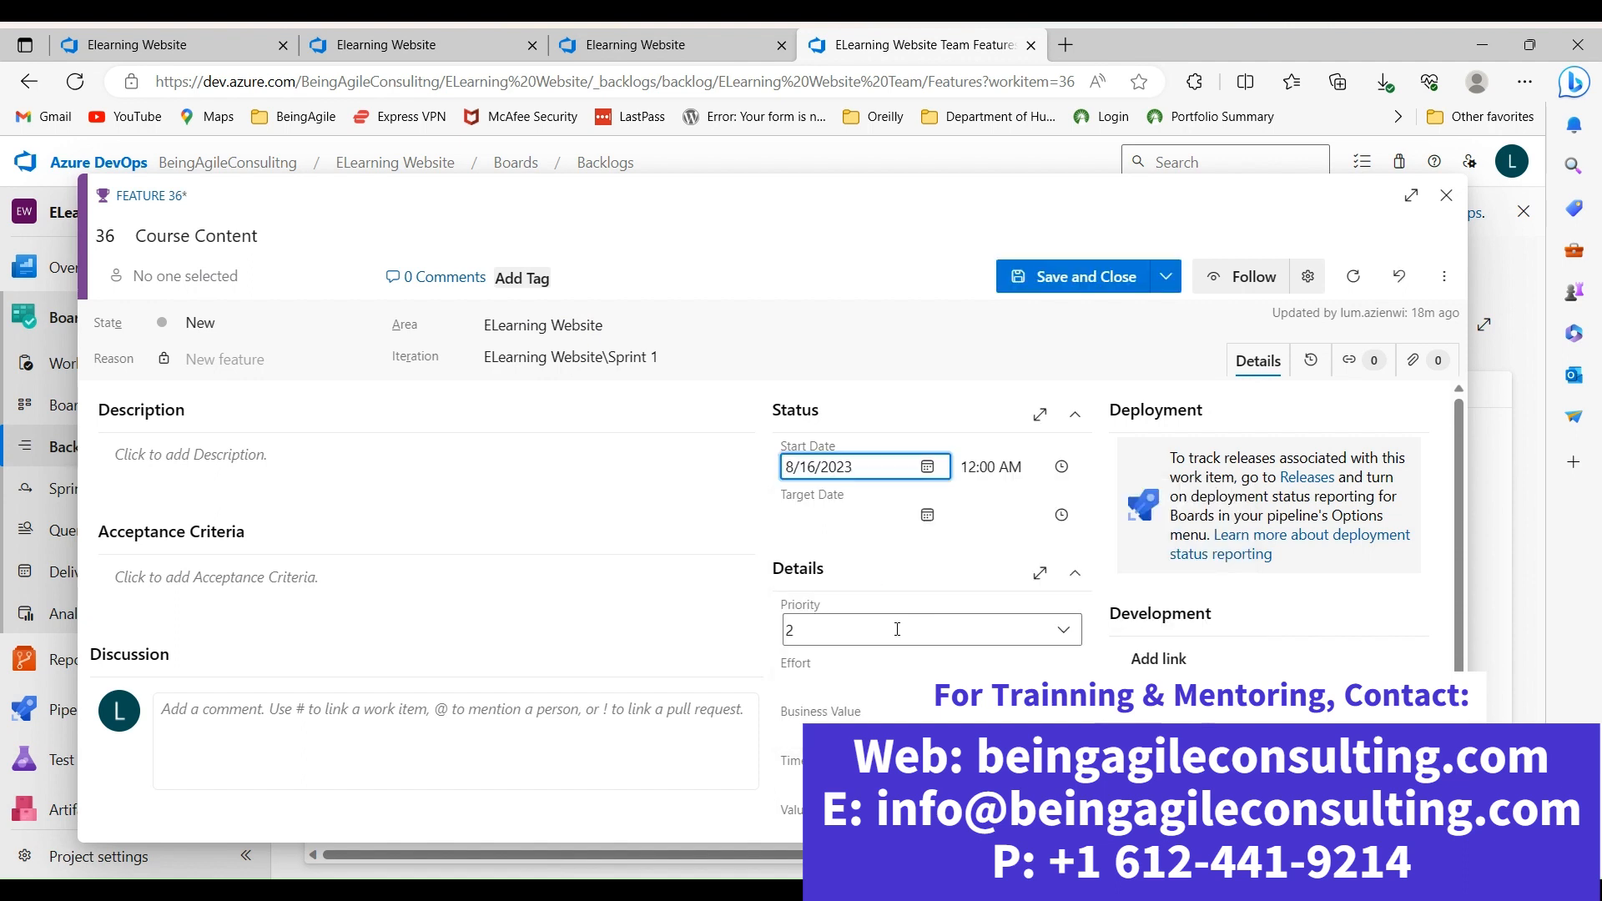
pyautogui.click(929, 516)
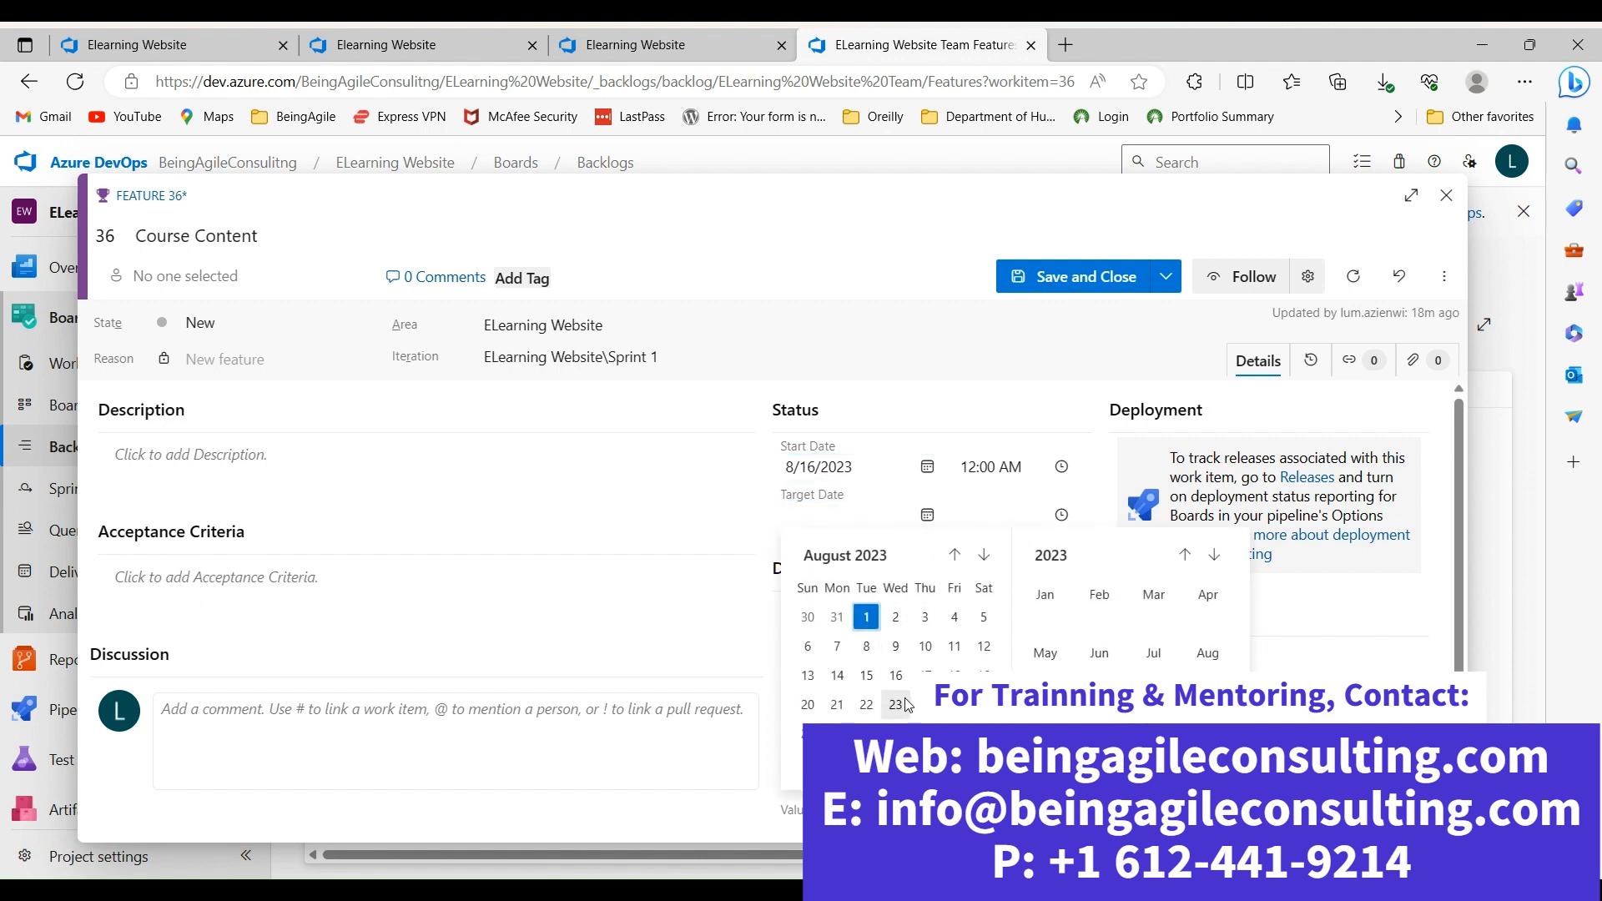
pyautogui.click(866, 734)
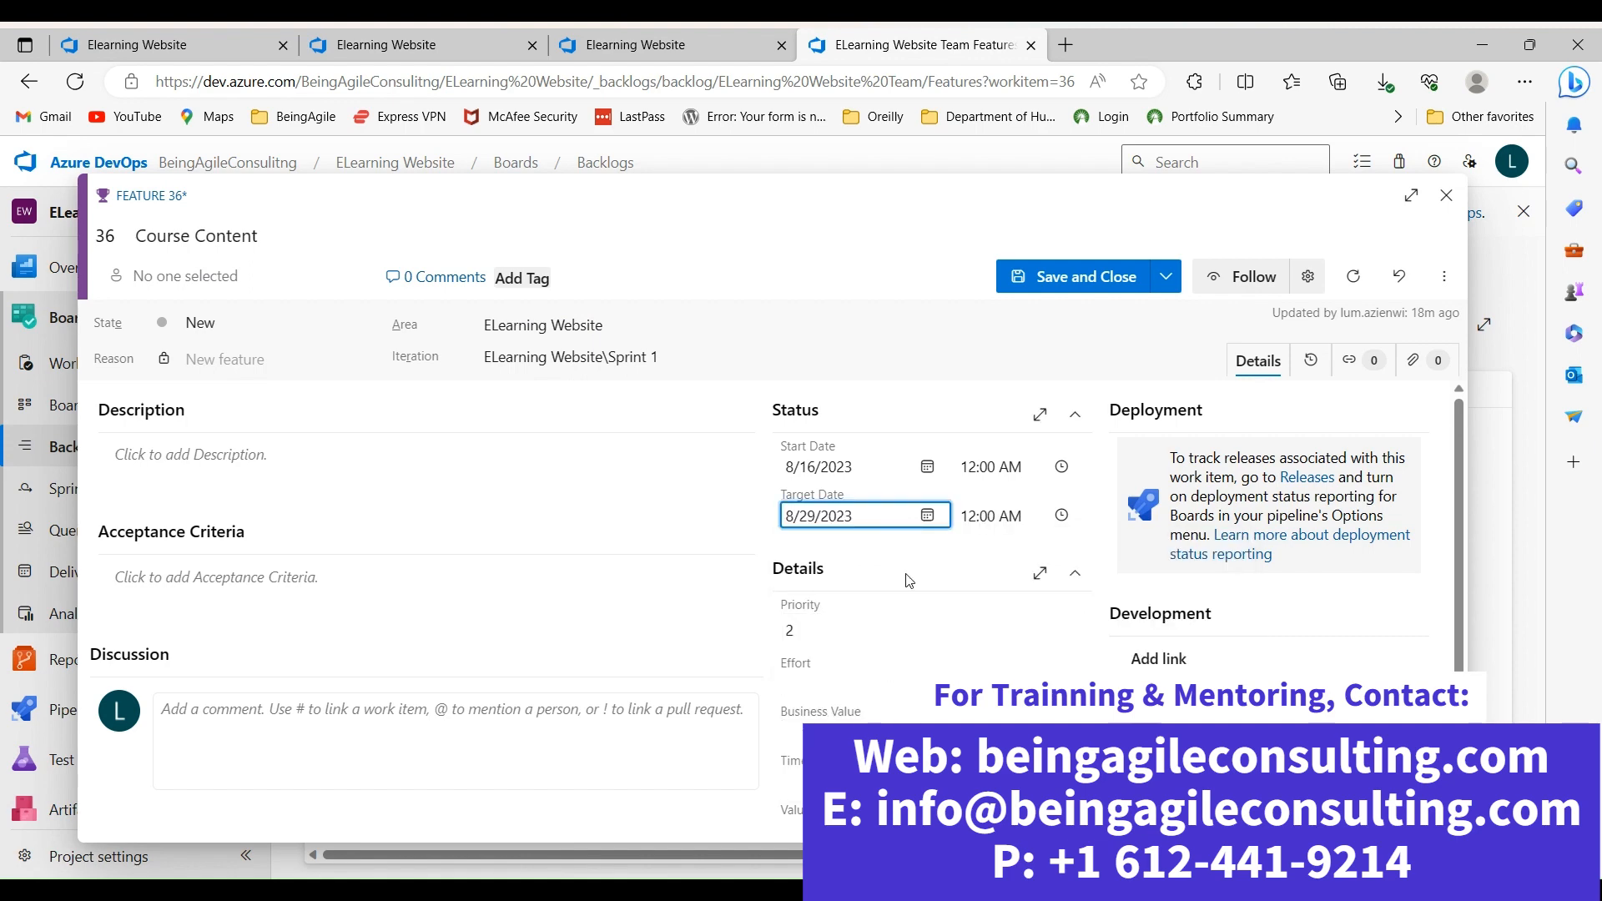
pyautogui.click(1059, 278)
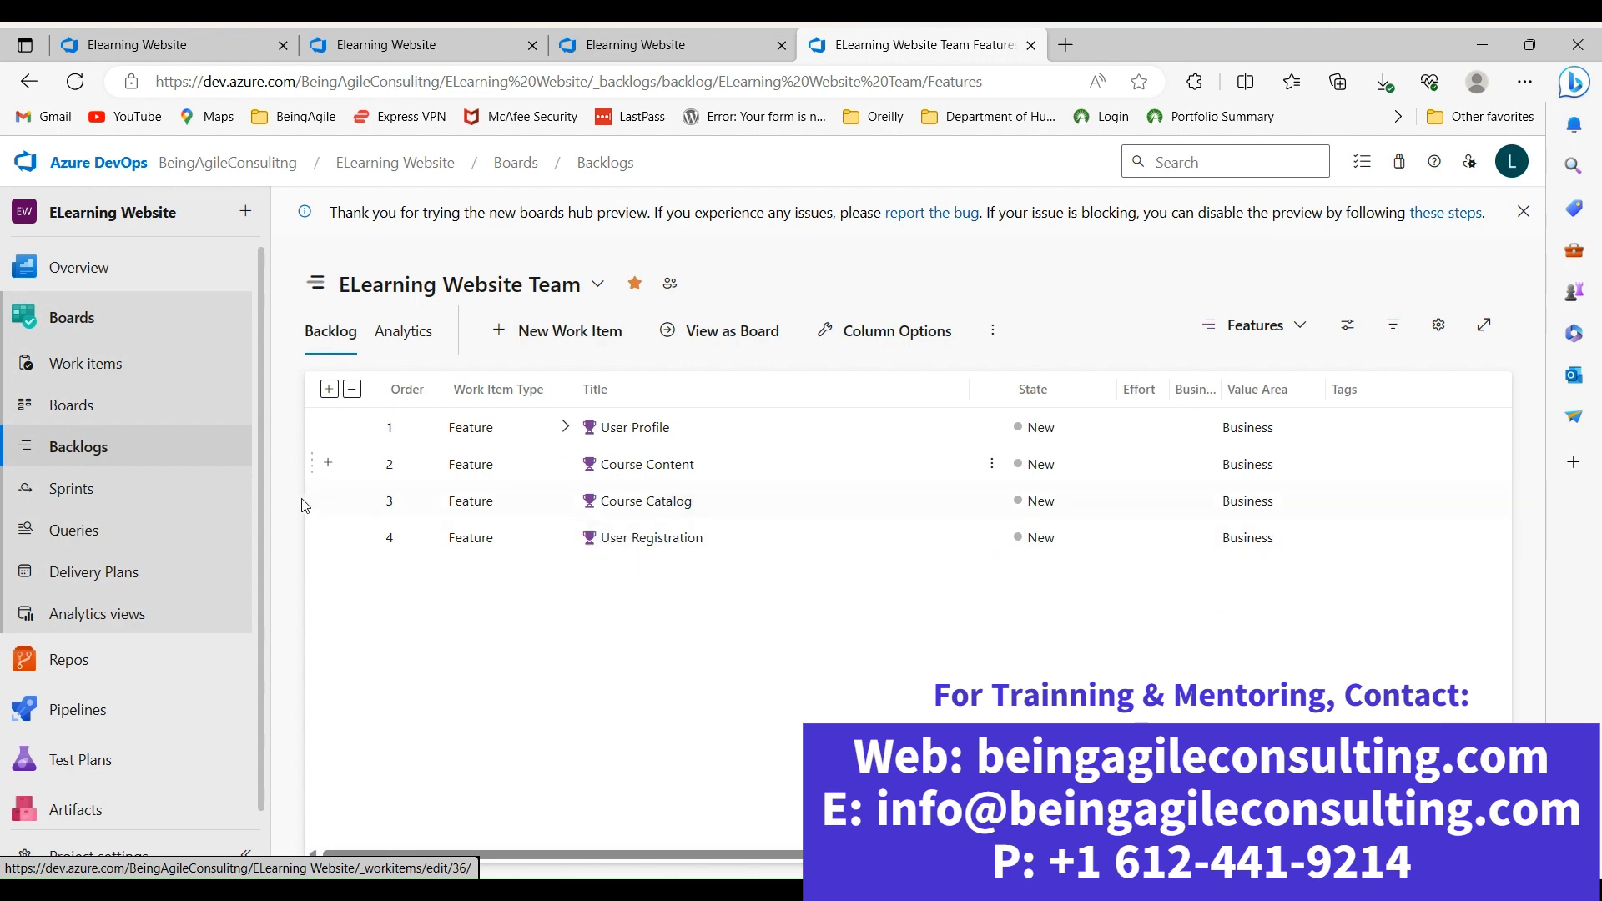
# - Give the Course Catalog feature a start date of 8/30/2023 and a target date of 9/12/2023, and save it
pyautogui.click(676, 503)
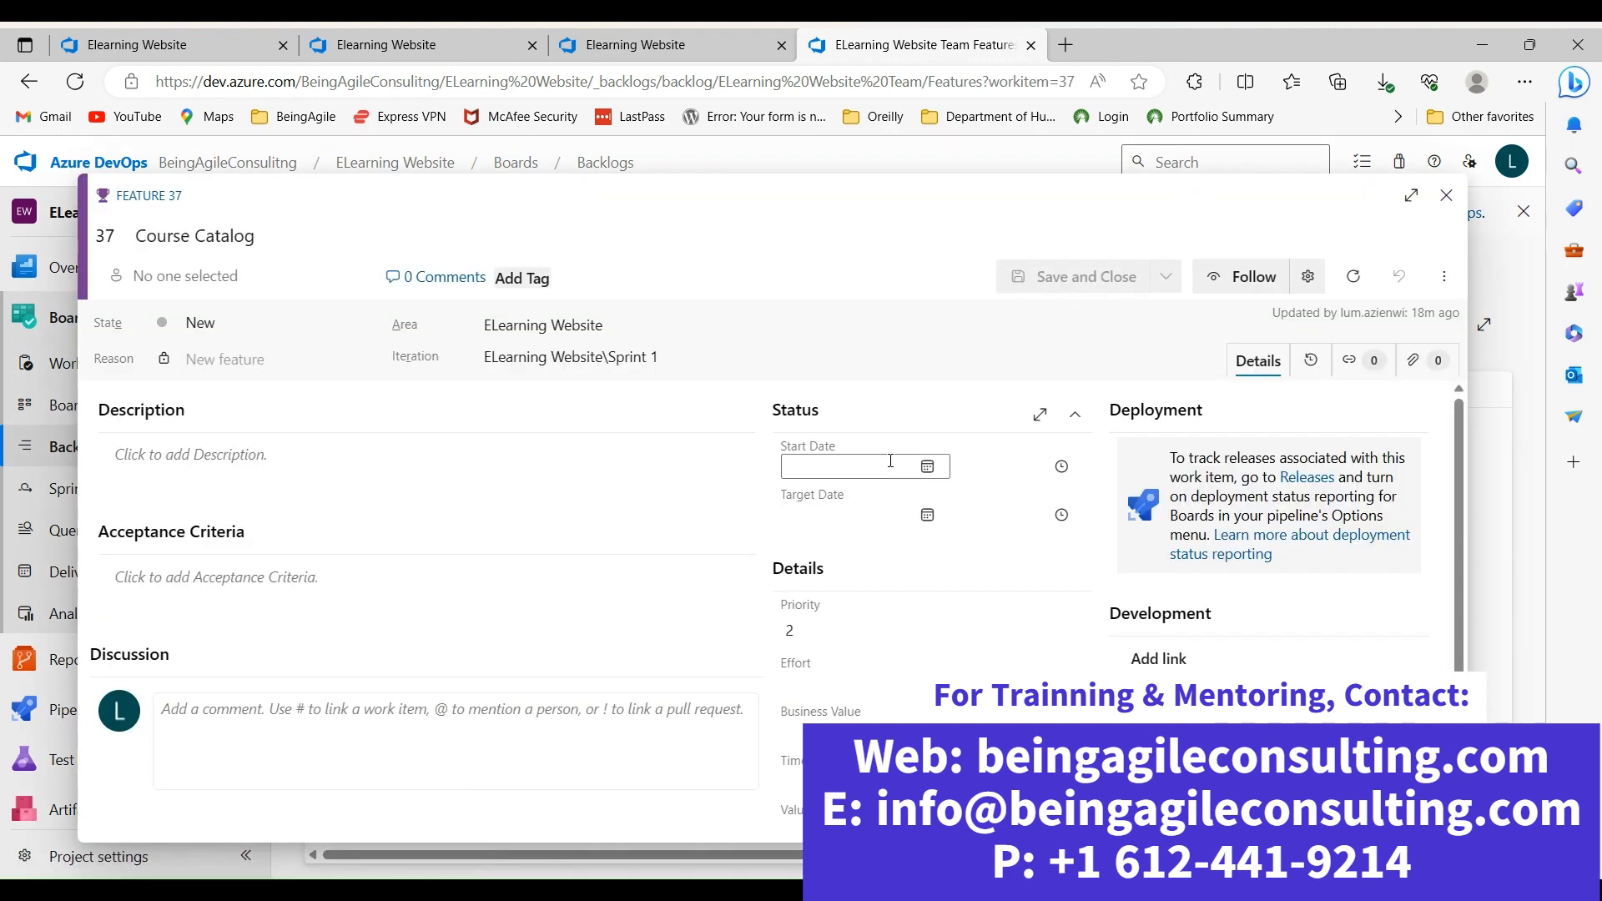
pyautogui.click(927, 466)
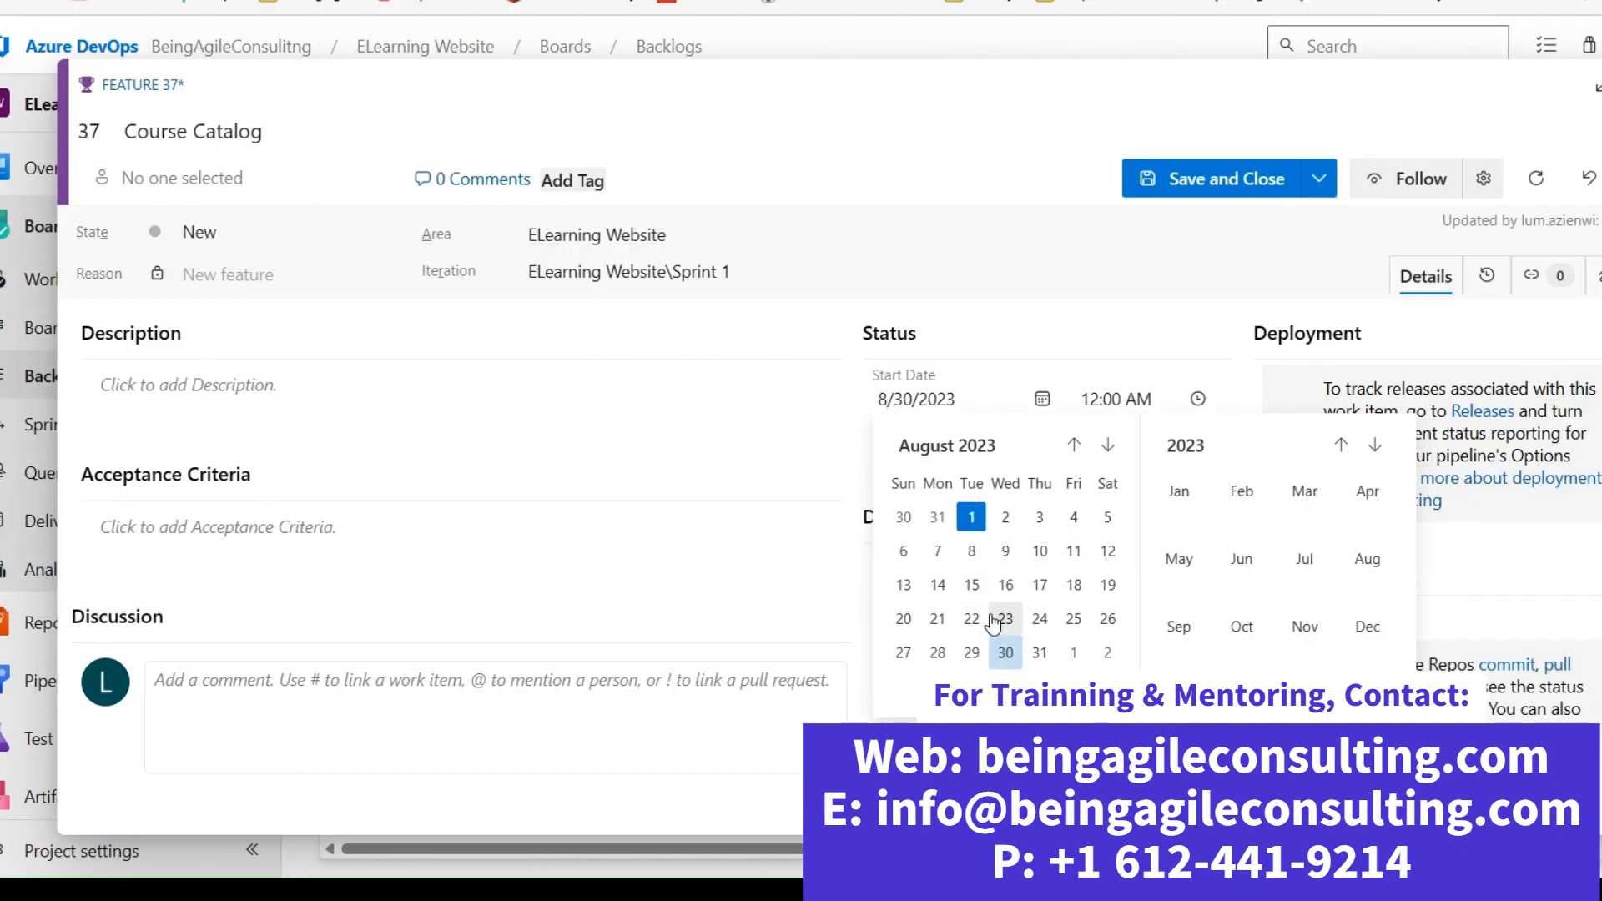
pyautogui.click(1004, 652)
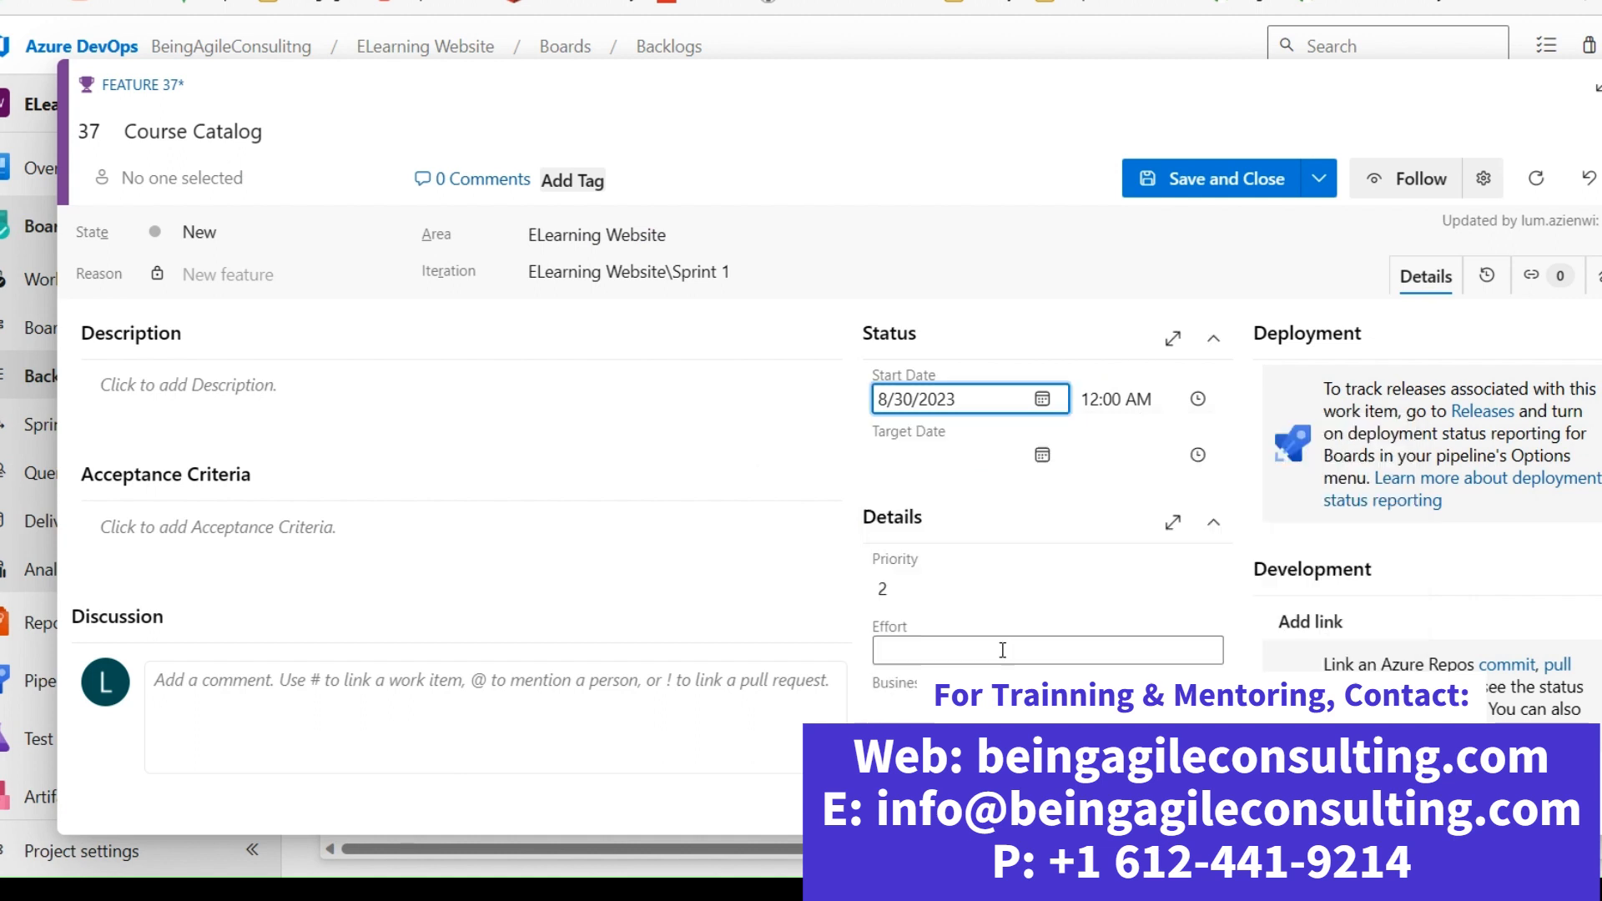
pyautogui.click(1042, 461)
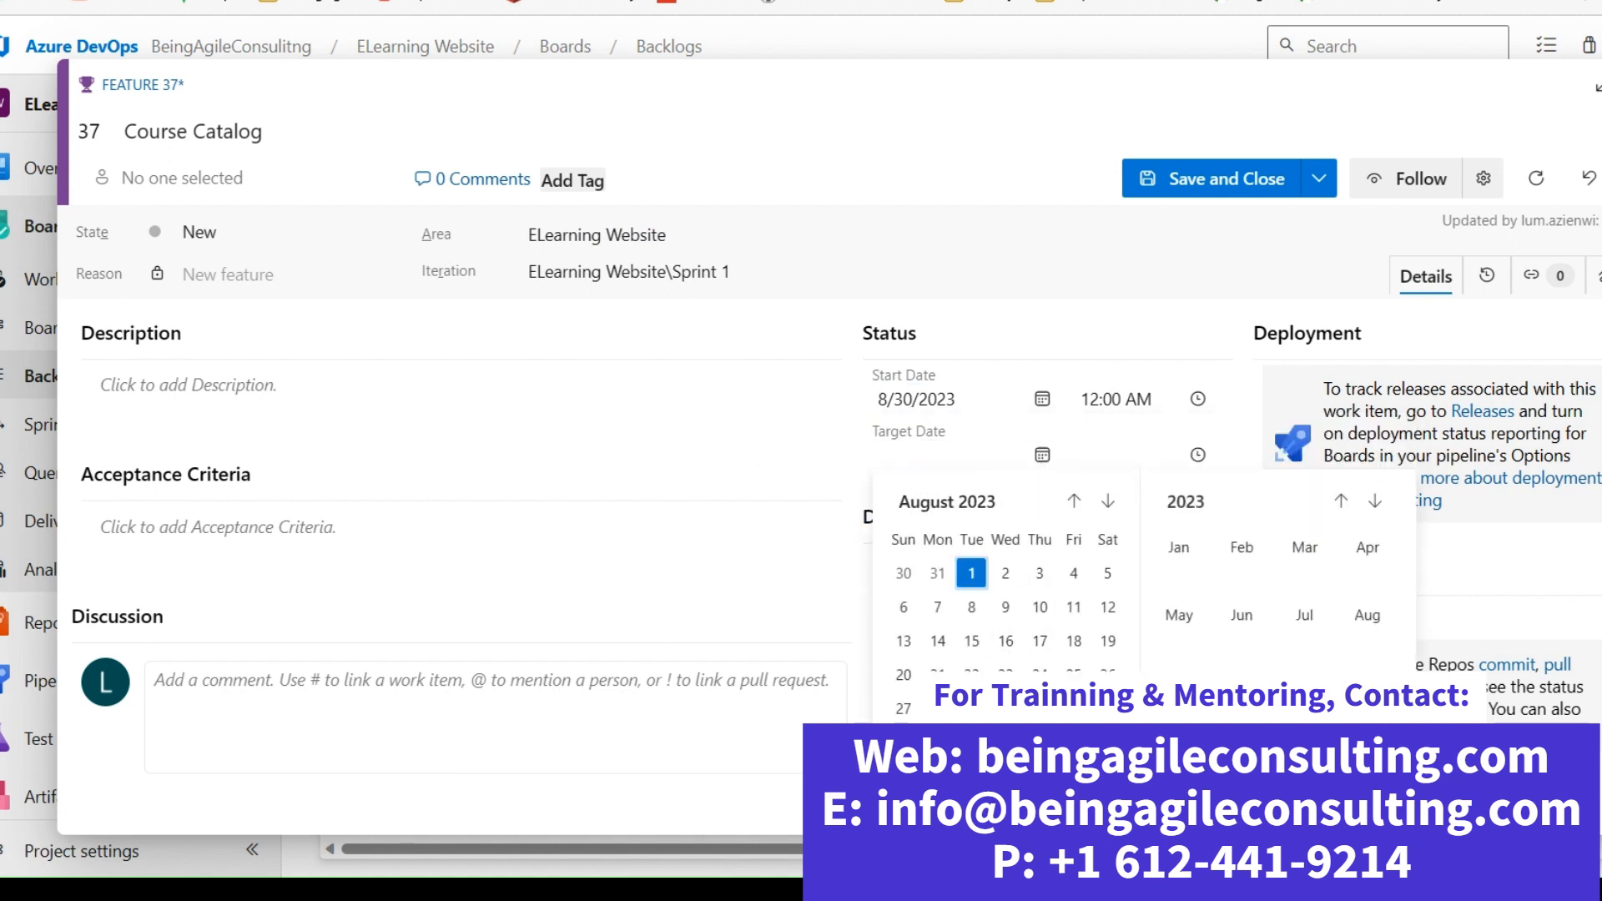
pyautogui.click(1108, 502)
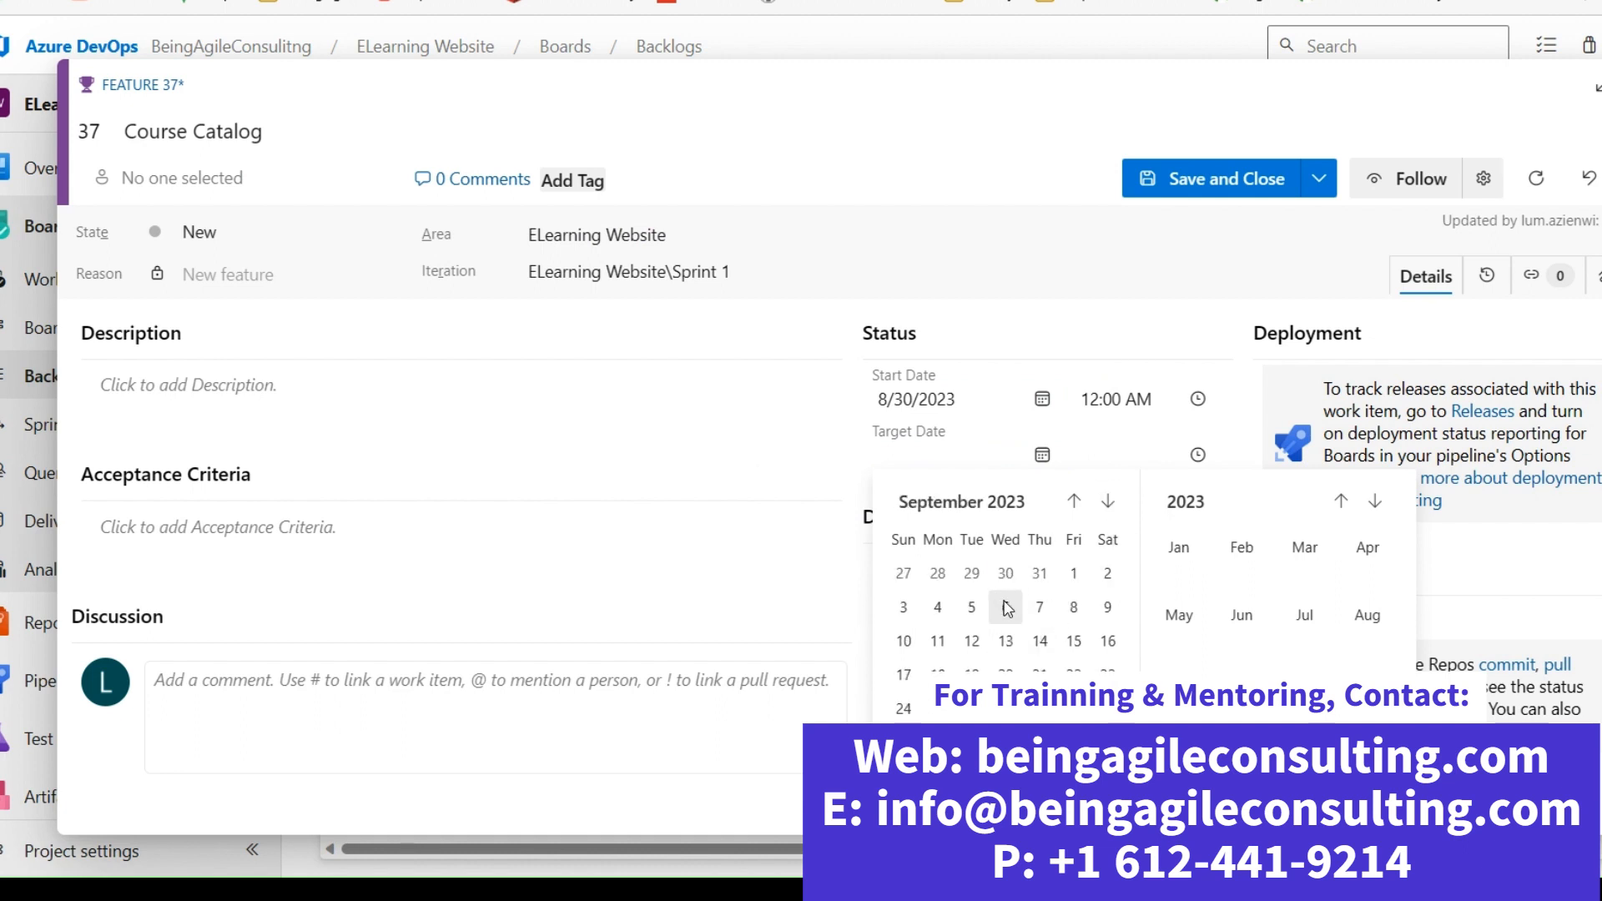
pyautogui.click(972, 641)
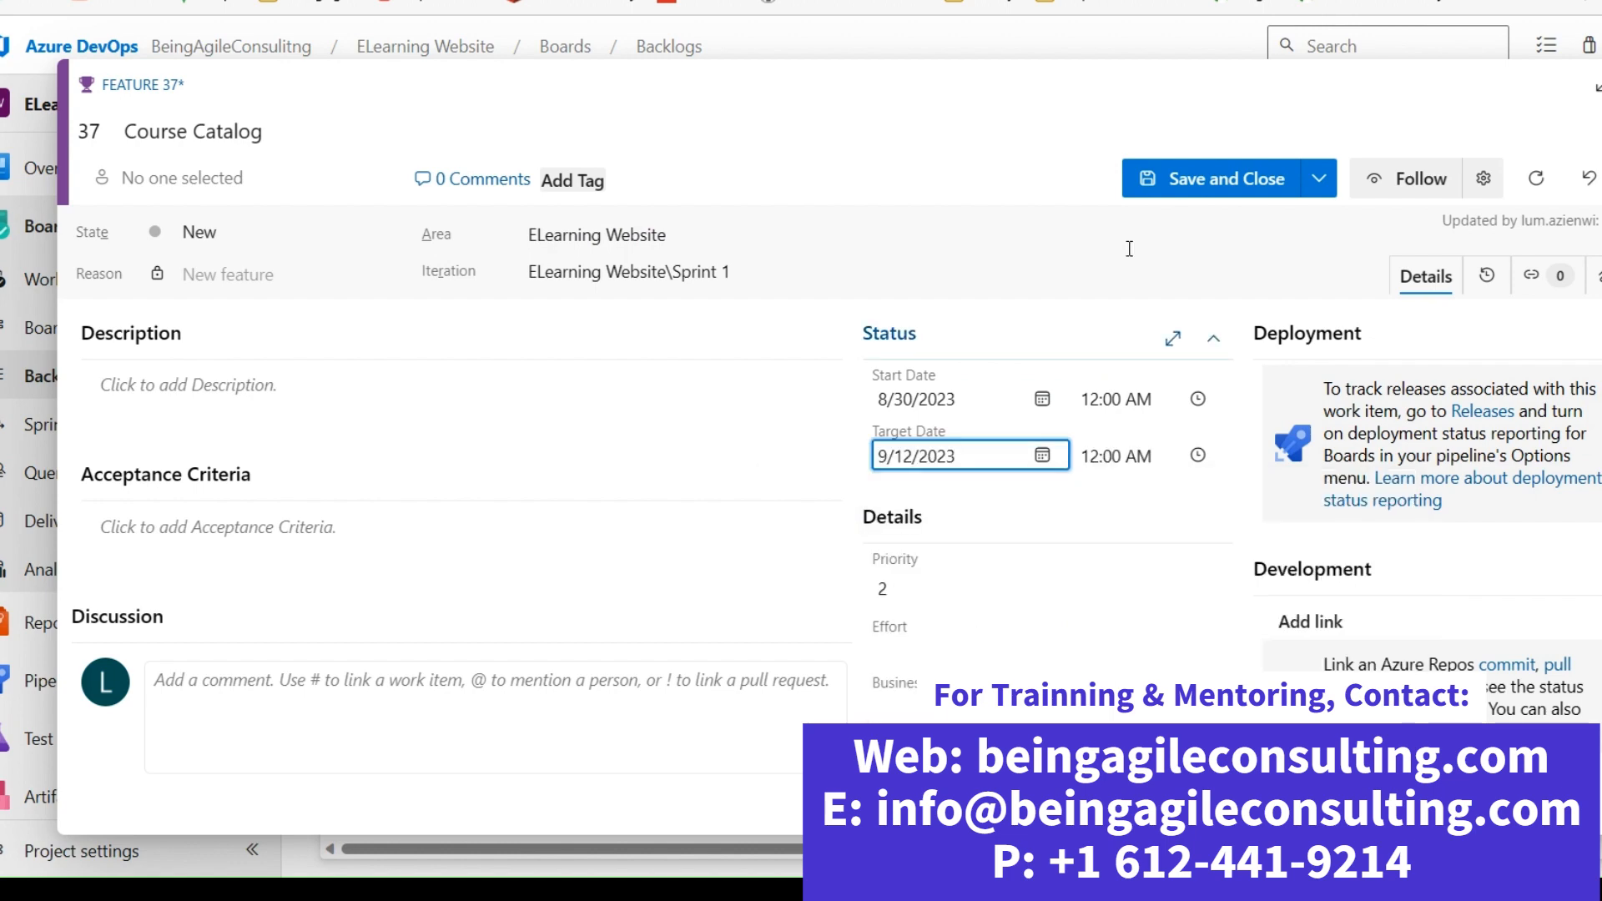
pyautogui.click(1206, 169)
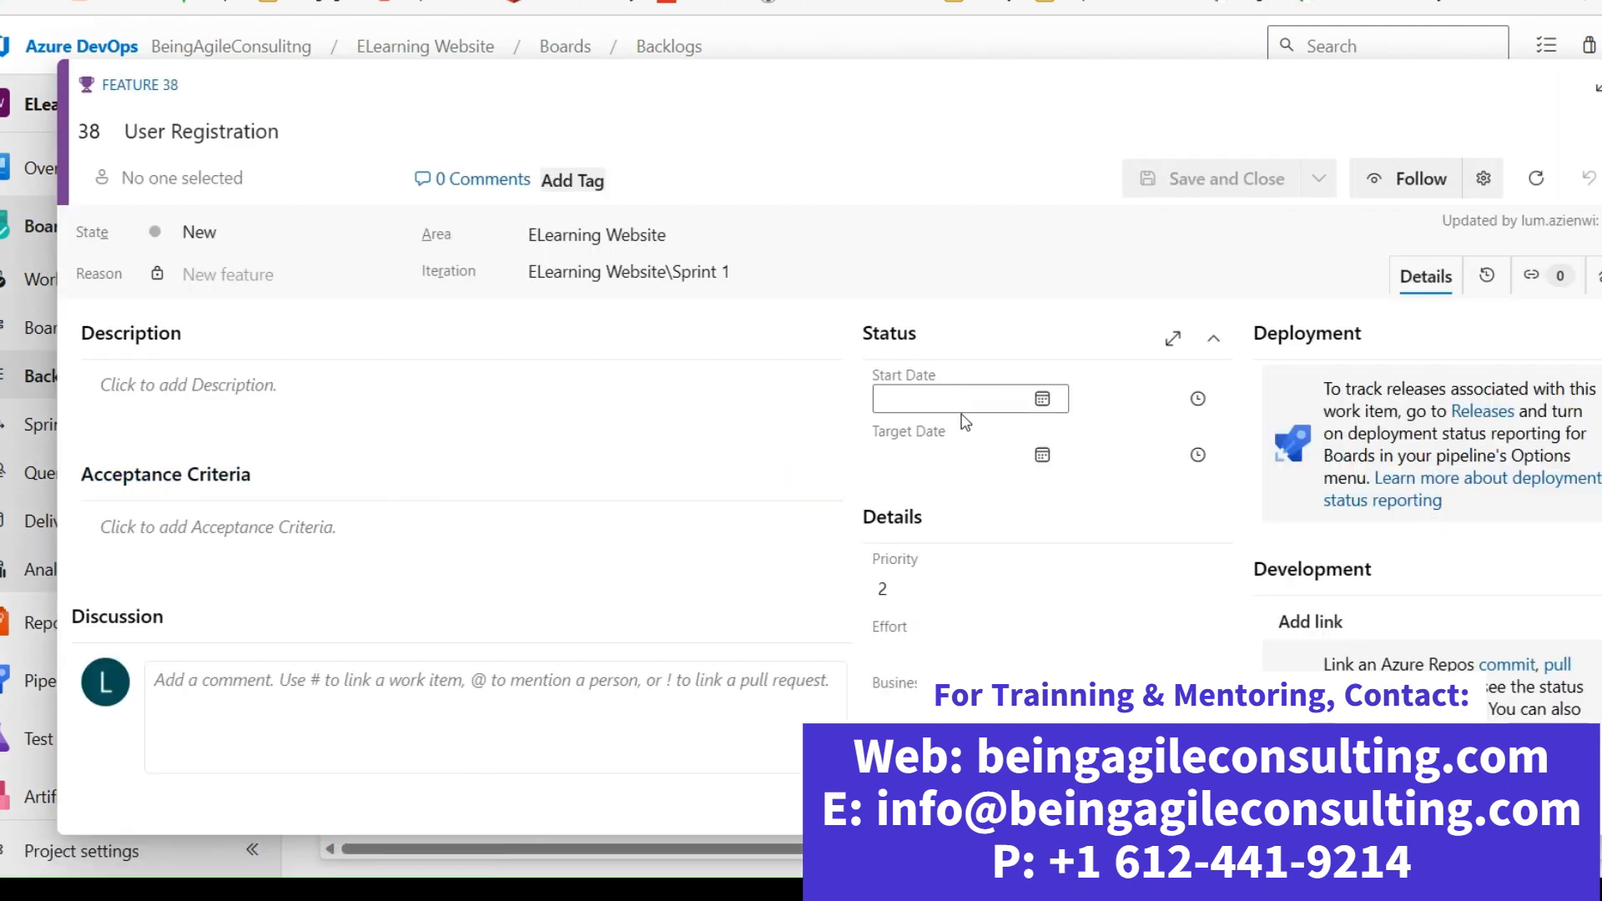
# - Set the User Registration feature's start date to 9/13/2023 and target date to 9/26/2023, and save it
pyautogui.click(1043, 400)
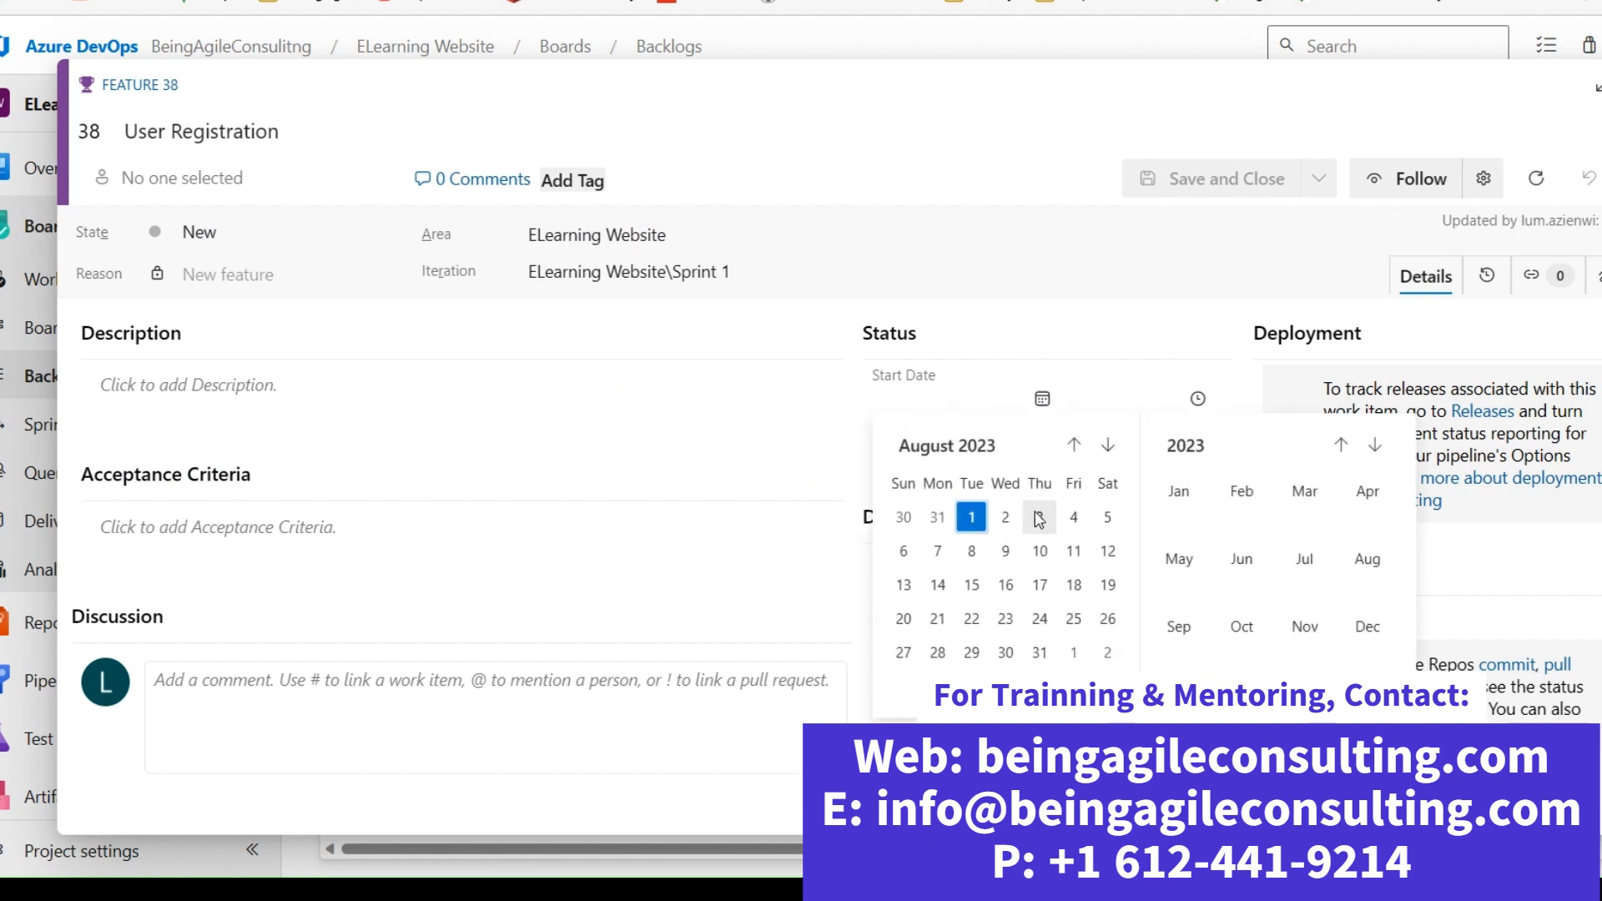
pyautogui.click(1105, 446)
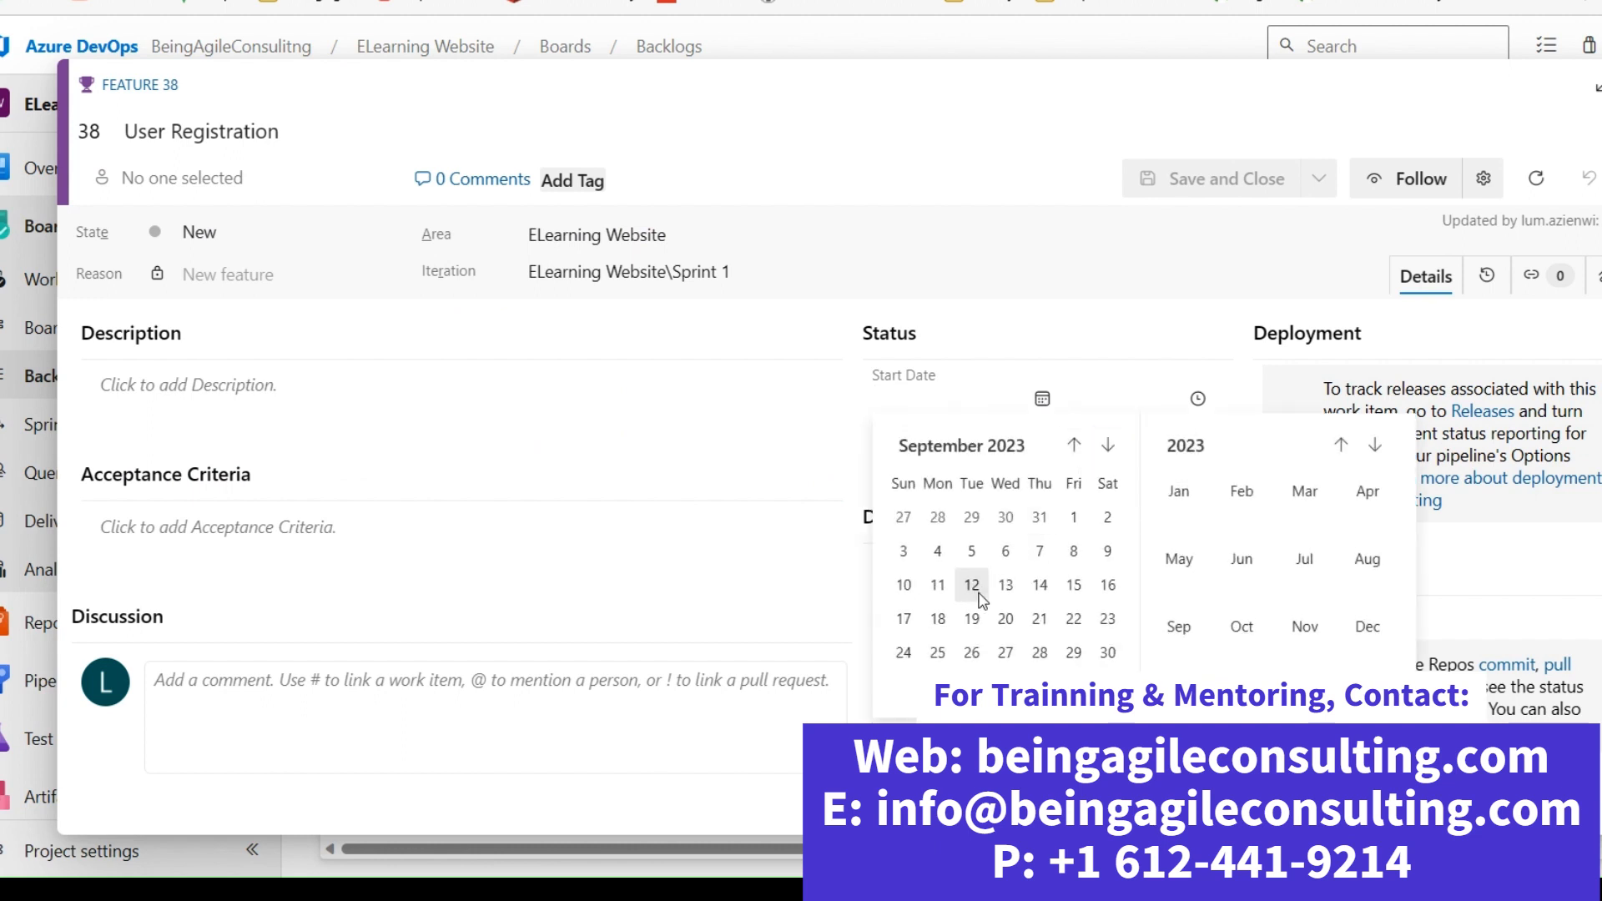
pyautogui.click(1007, 585)
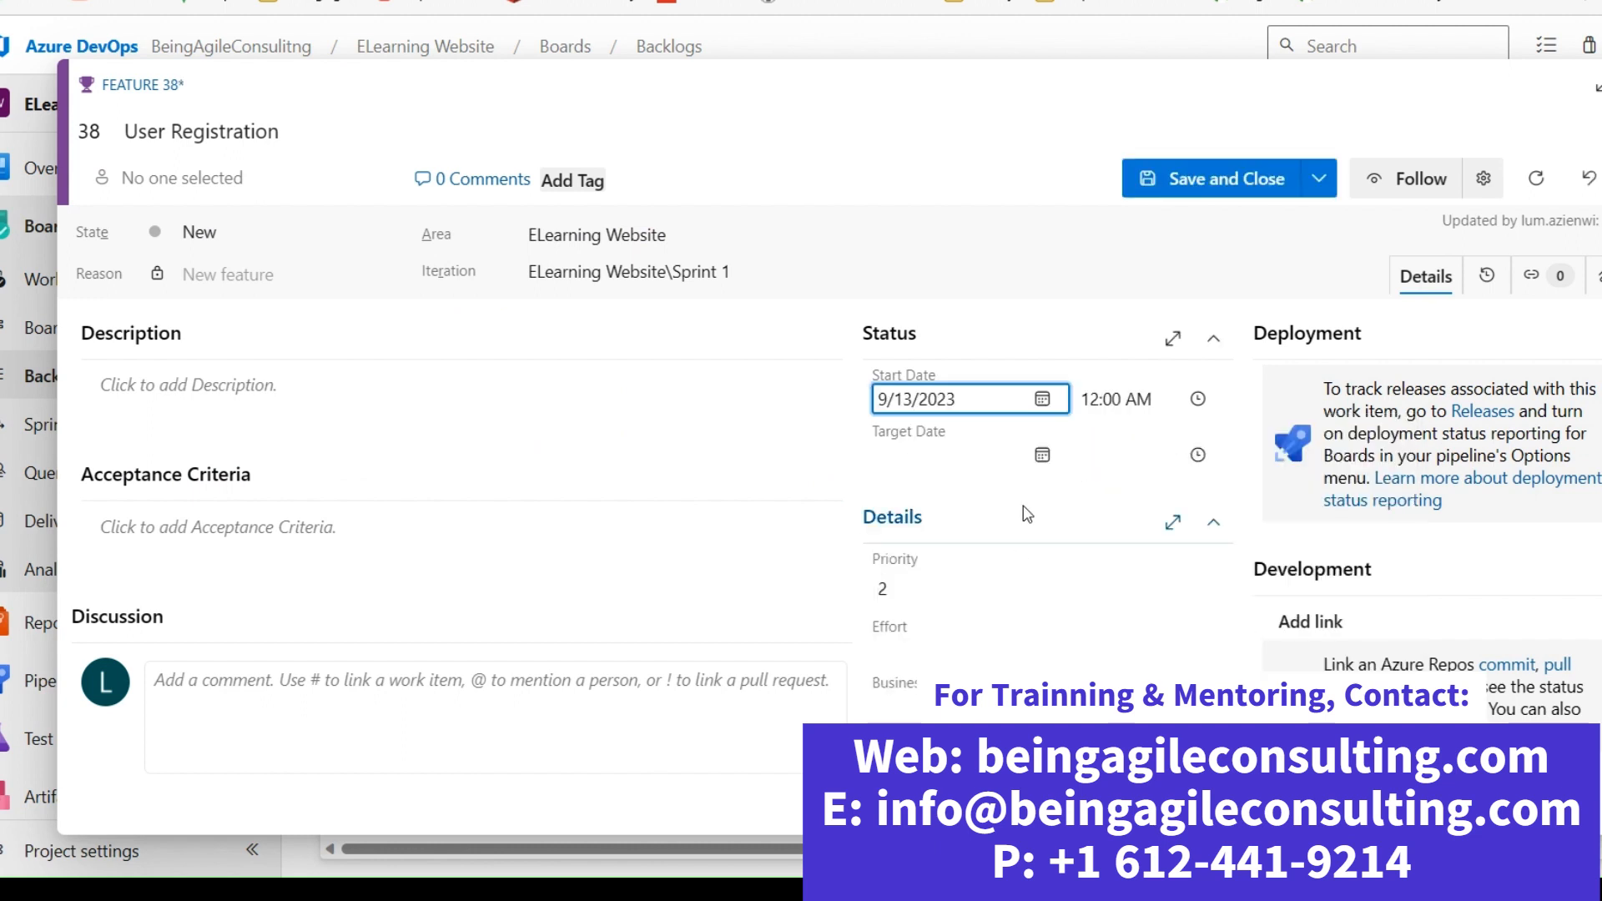
pyautogui.click(1042, 455)
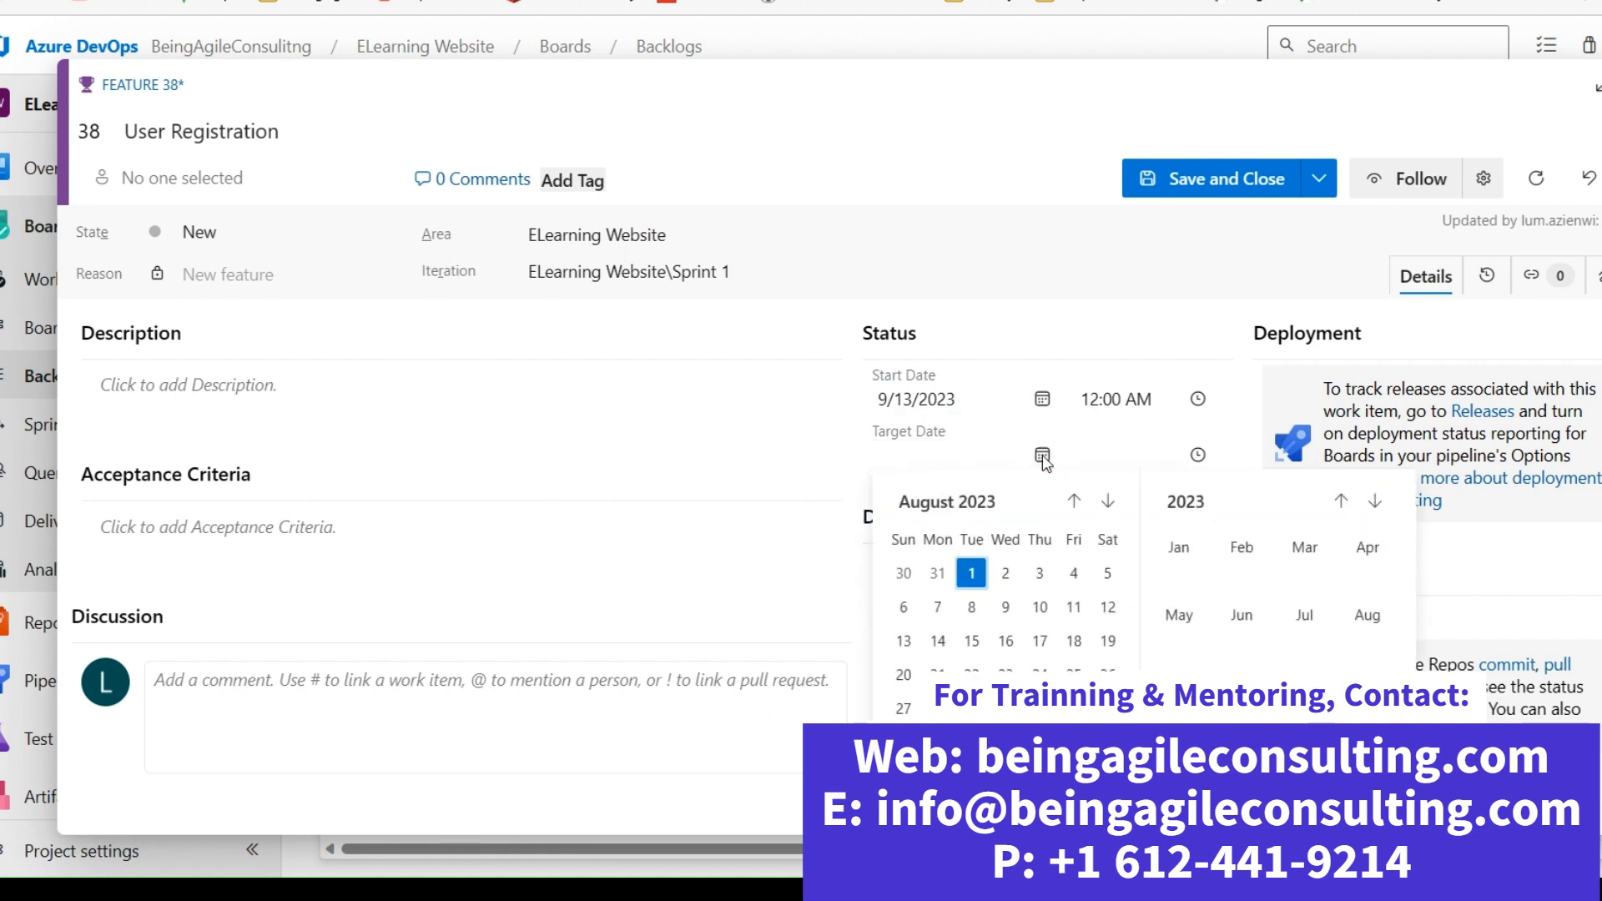
pyautogui.click(1107, 501)
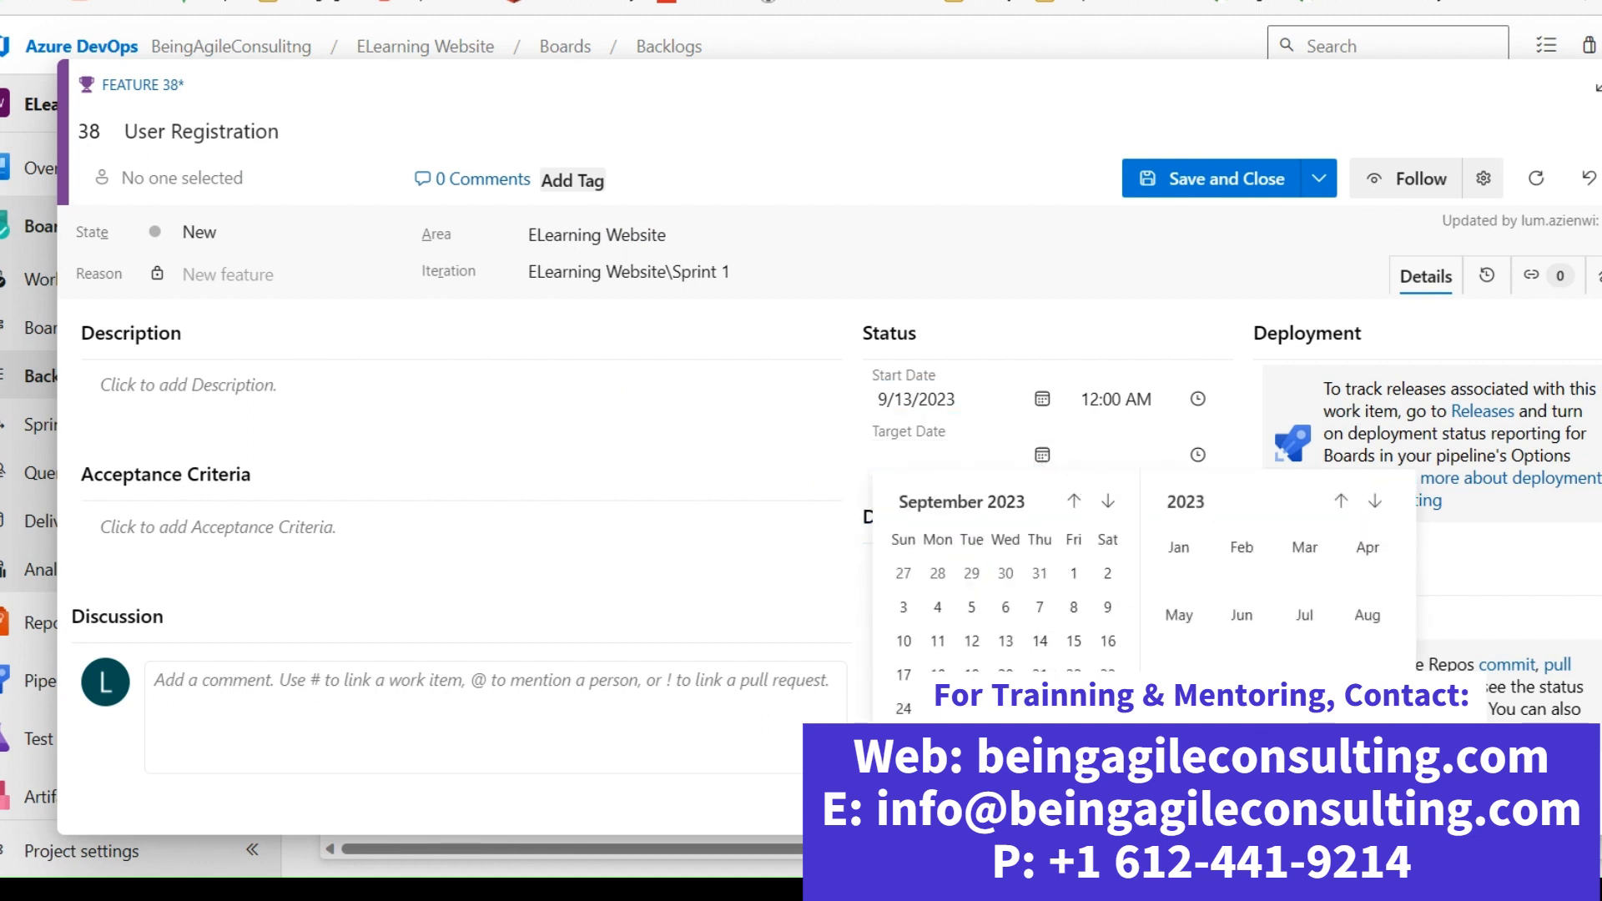
pyautogui.click(971, 708)
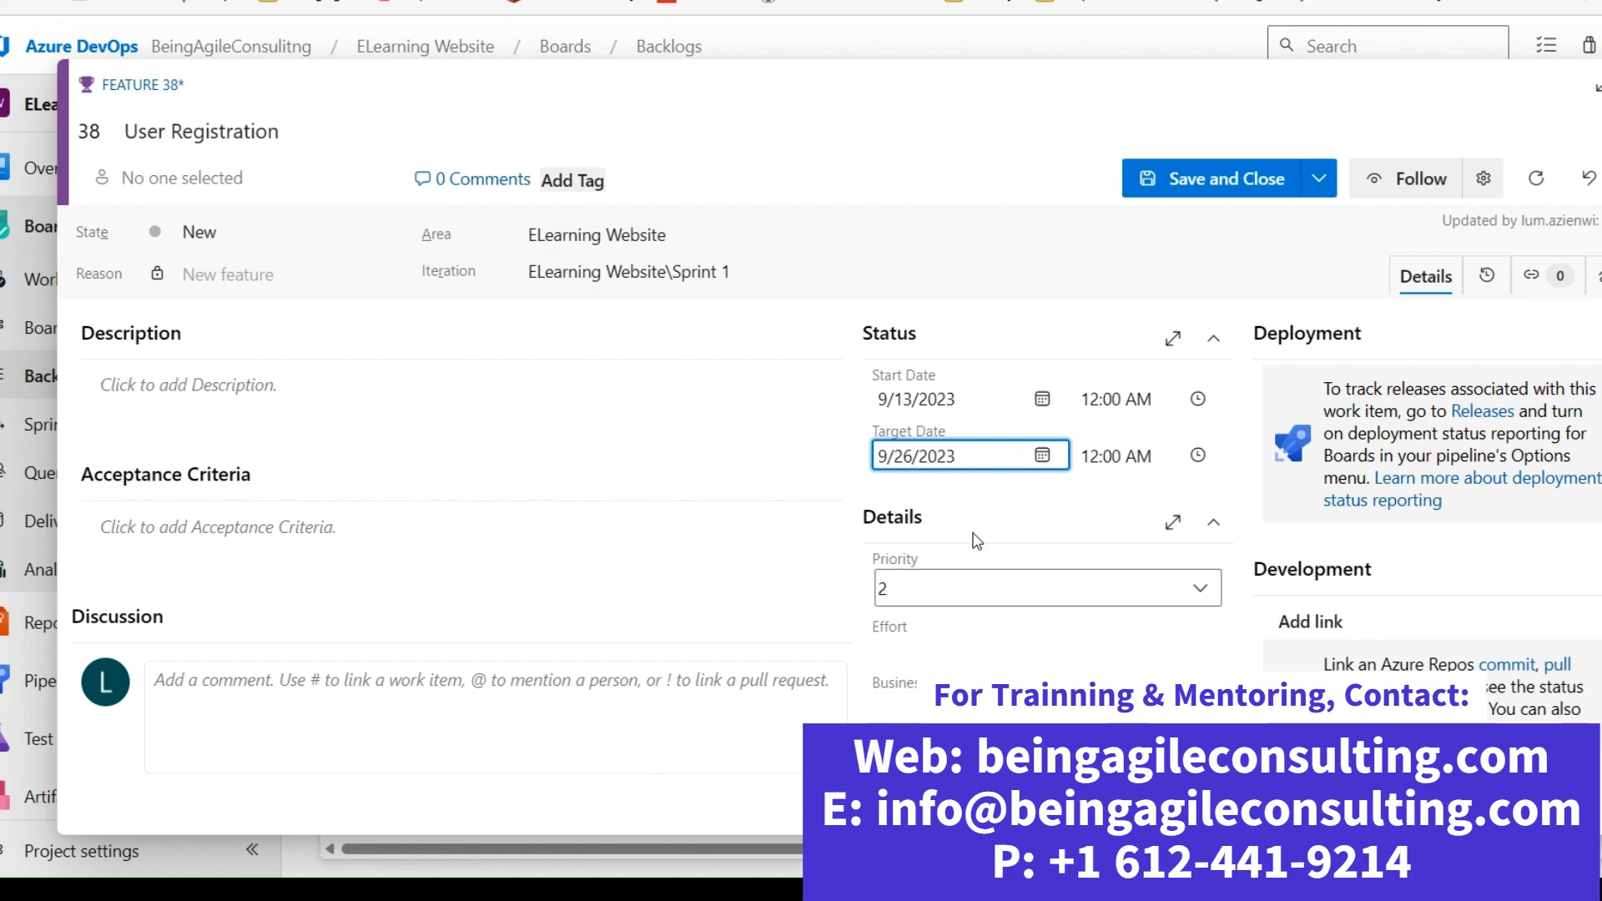
pyautogui.click(1223, 182)
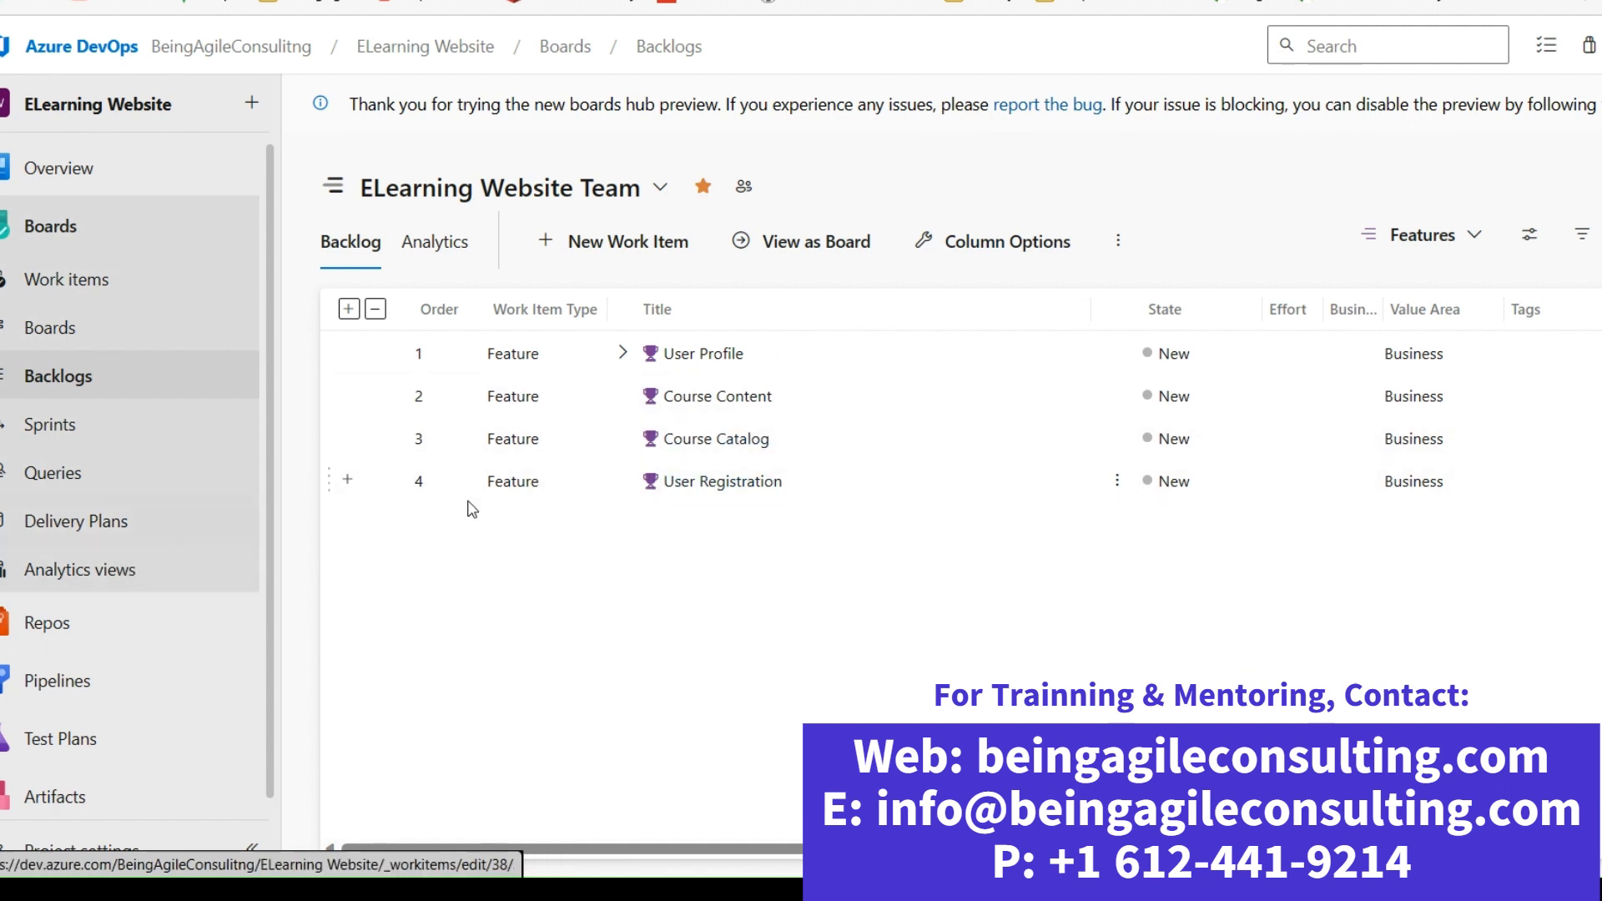
# - Open the Elearning Website delivery plan and review the scheduled features along its timeline from August through September
pyautogui.click(52, 523)
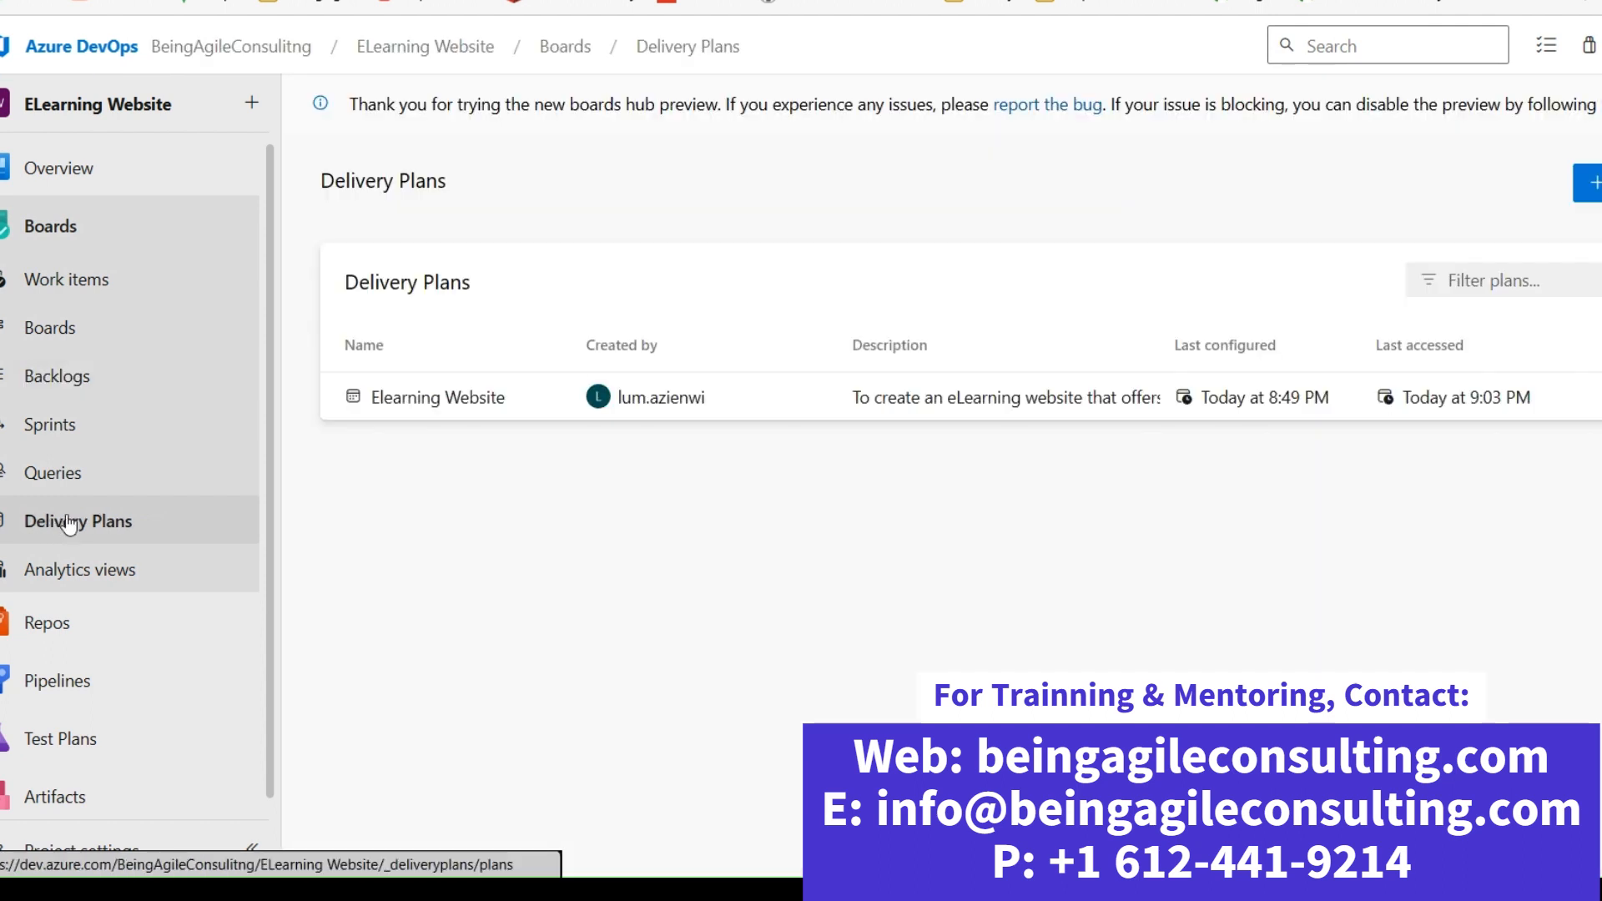
pyautogui.click(440, 400)
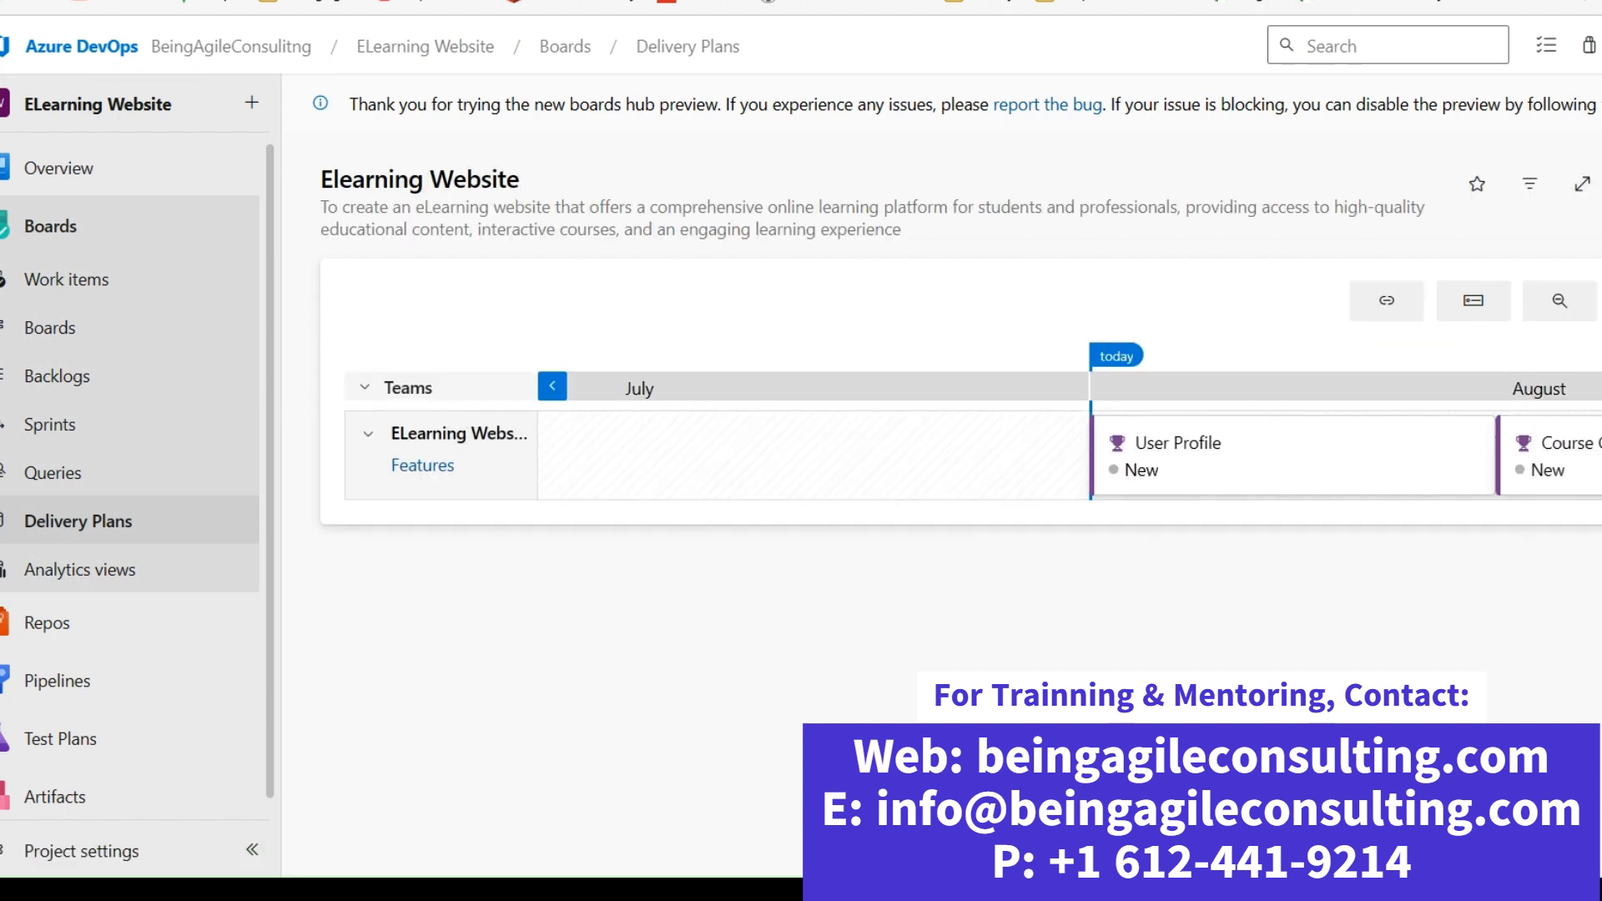
pyautogui.moveTo(1601, 504)
pyautogui.mouseDown()
pyautogui.moveTo(400, 519)
pyautogui.moveTo(1494, 572)
pyautogui.moveTo(1095, 532)
pyautogui.mouseUp()
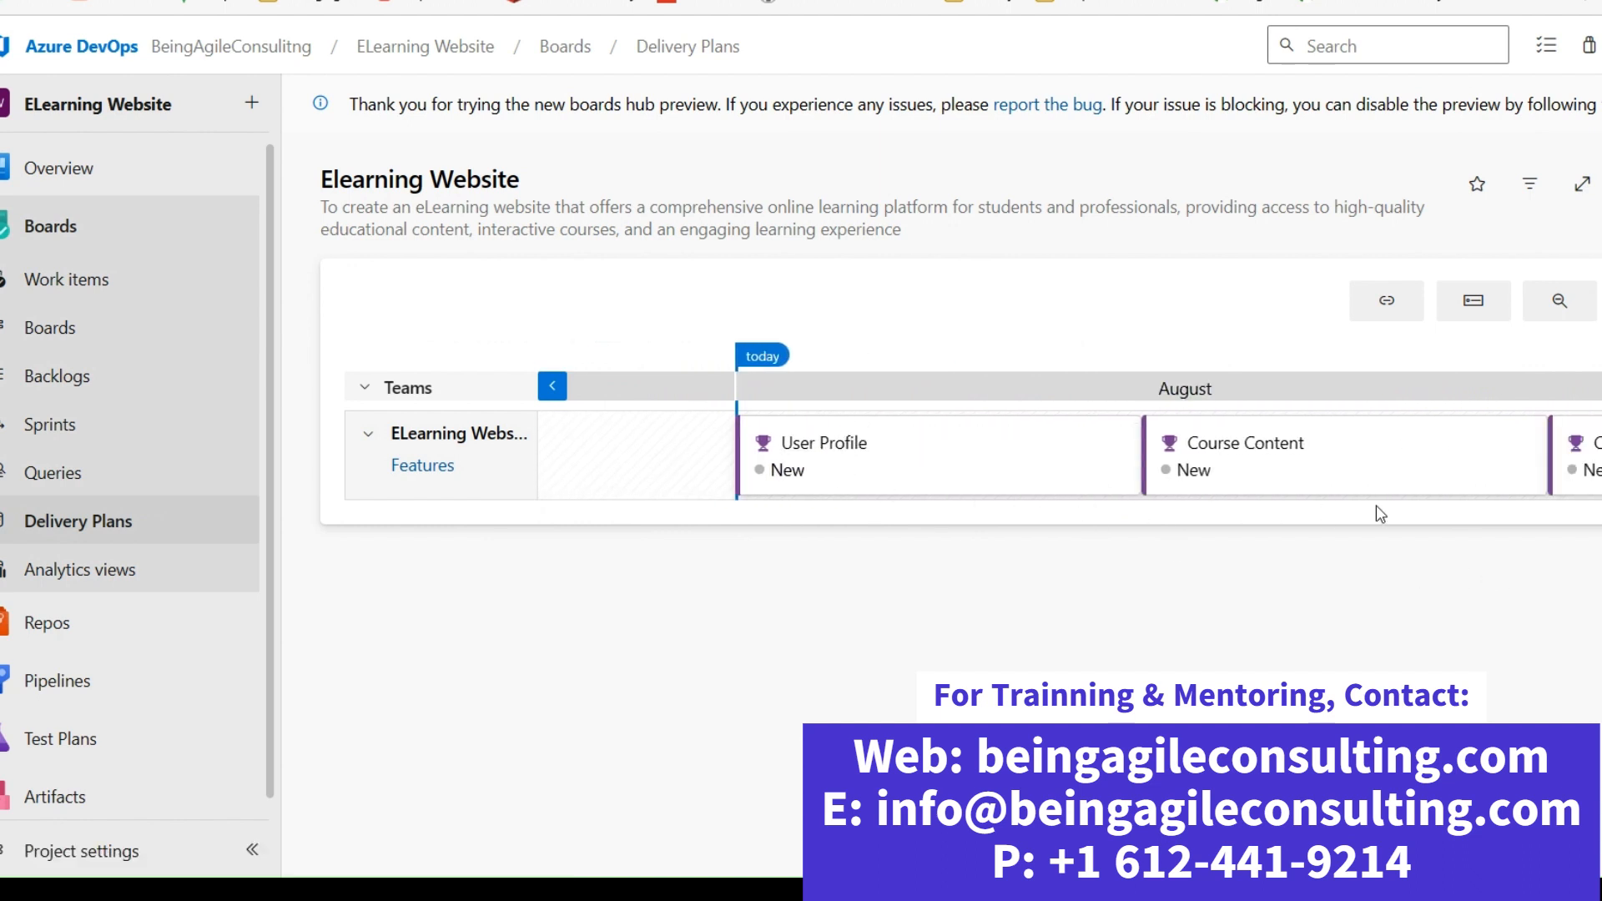
pyautogui.moveTo(1391, 506); pyautogui.dragTo(594, 527)
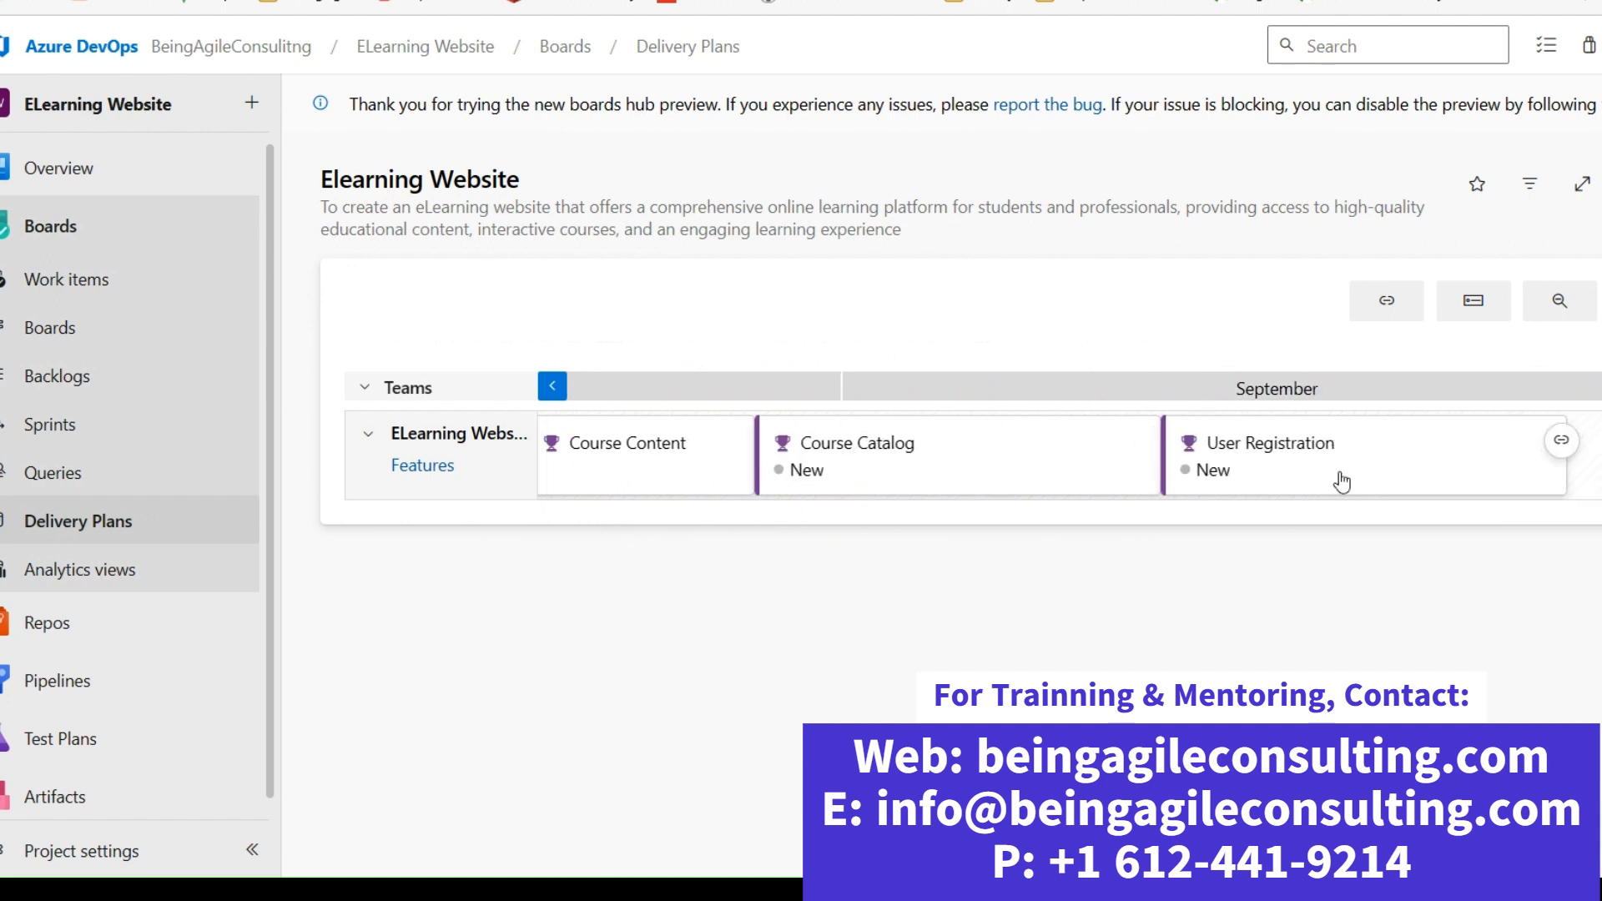
pyautogui.moveTo(1201, 504); pyautogui.dragTo(1601, 524)
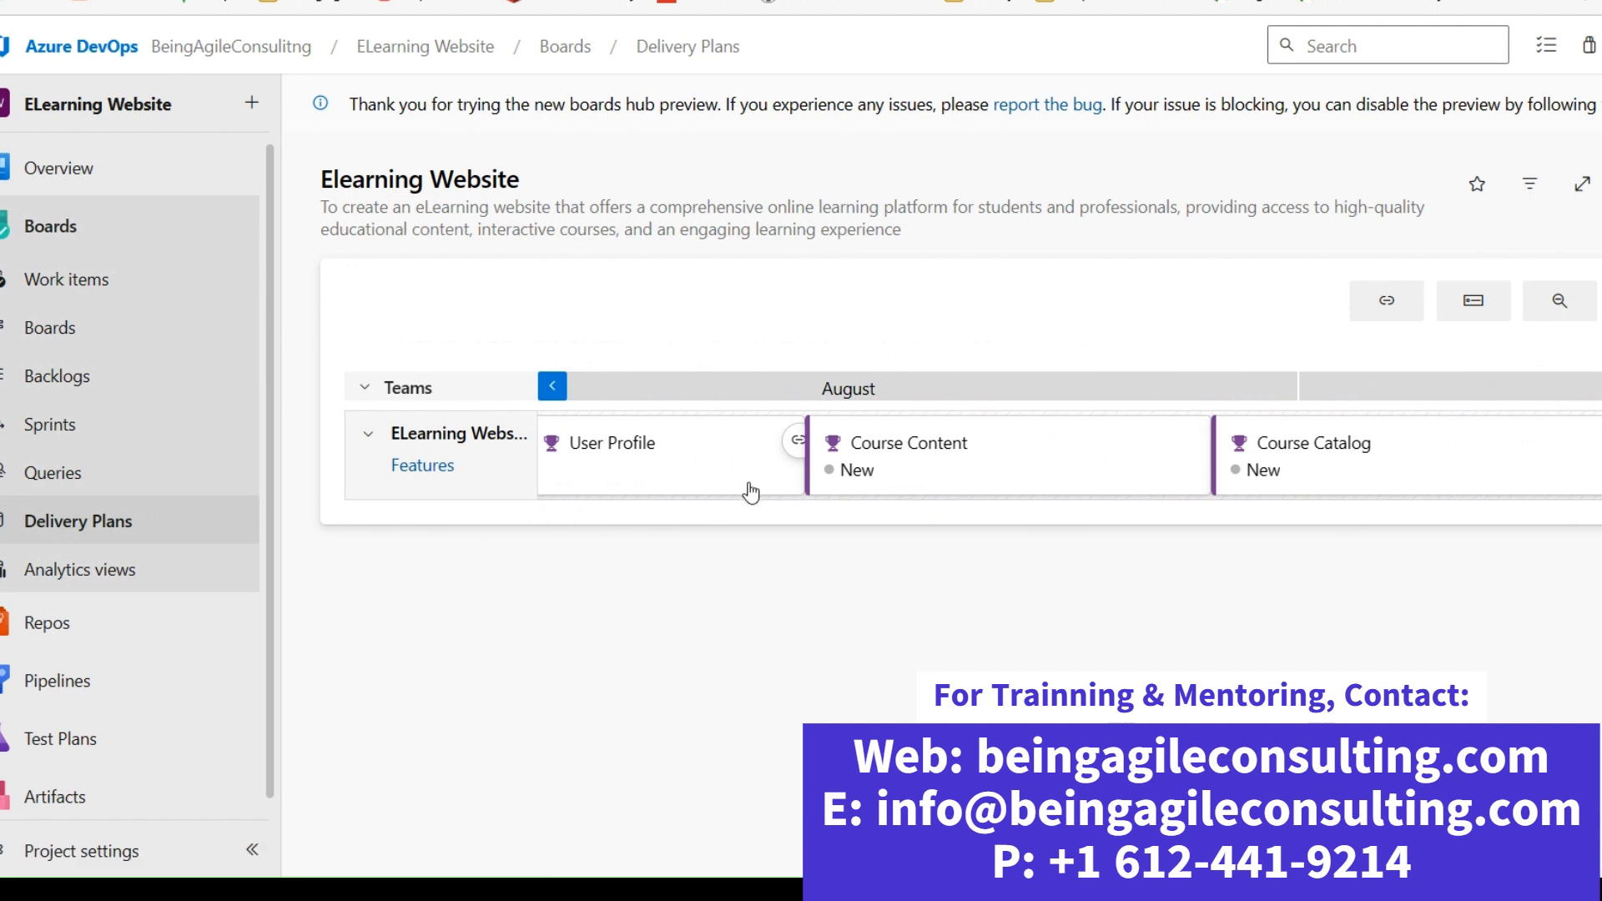